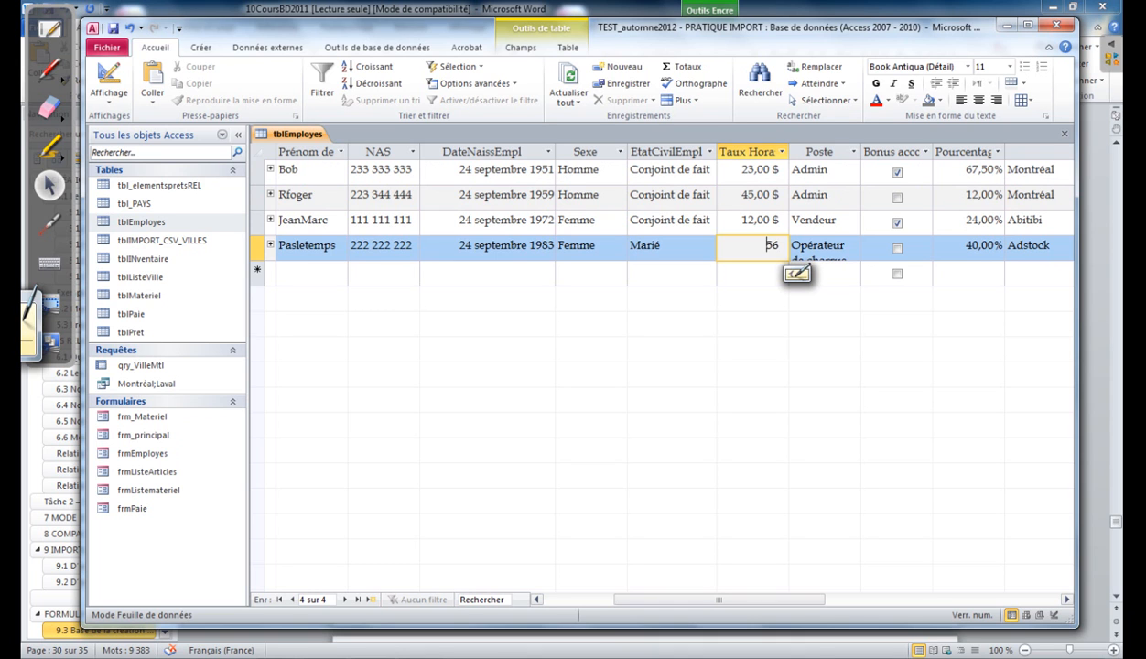
Review the Taux Horaire column in tblEmployes and start a new query in design mode
{"action": "left_click", "coordinate": [739, 218]}
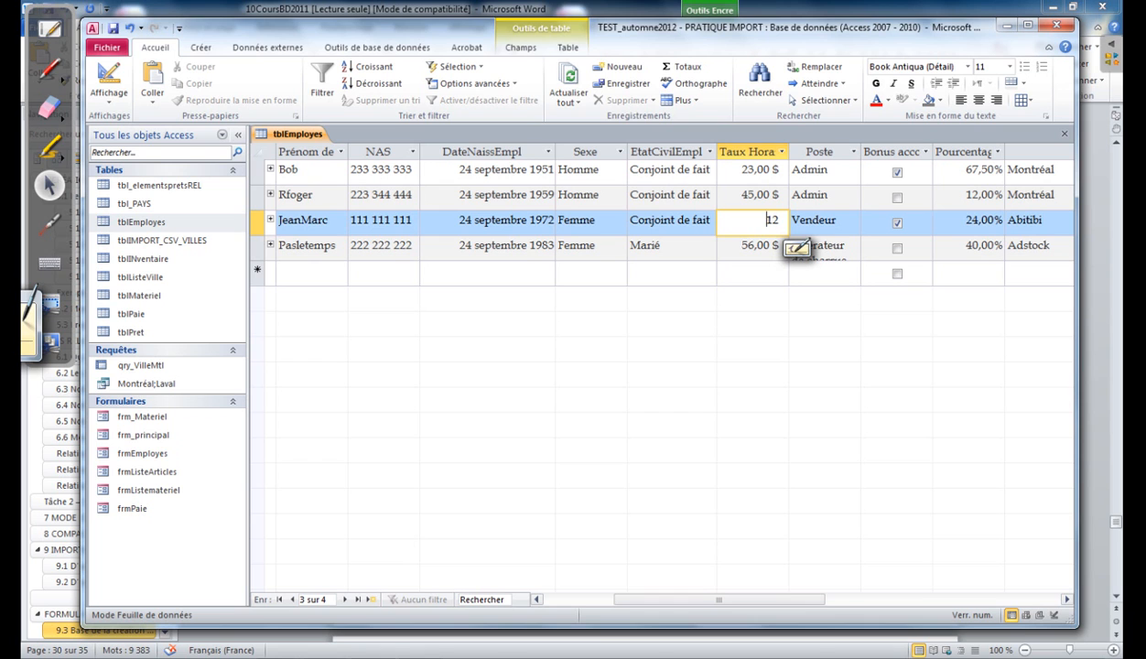
{"action": "left_click", "coordinate": [747, 151]}
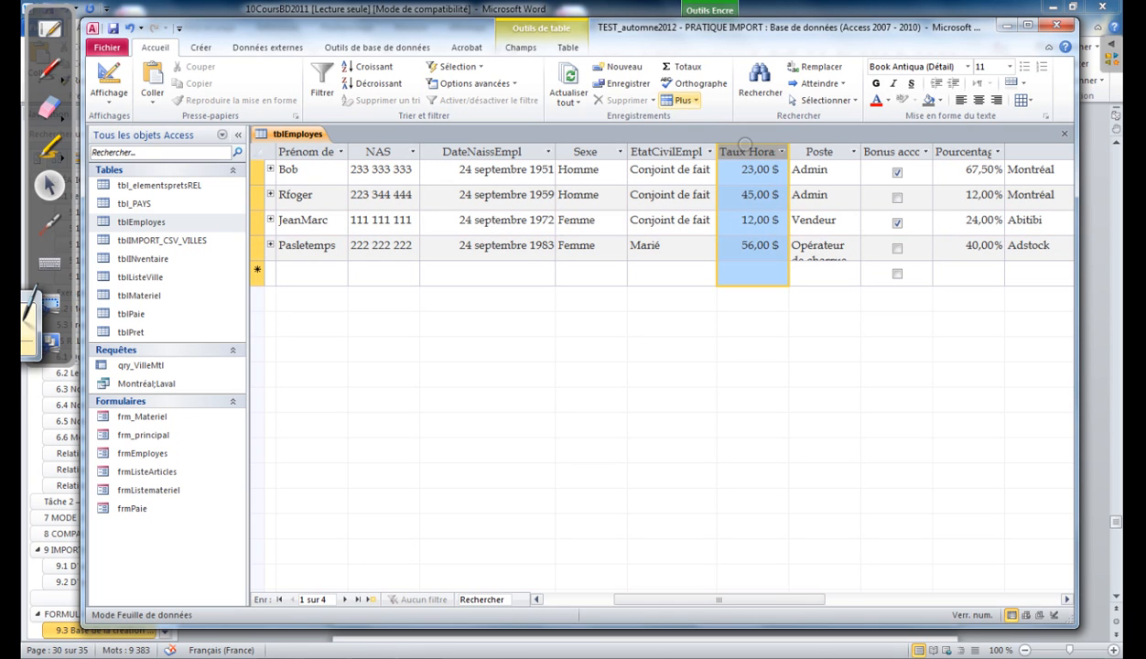
{"action": "left_click", "coordinate": [200, 47]}
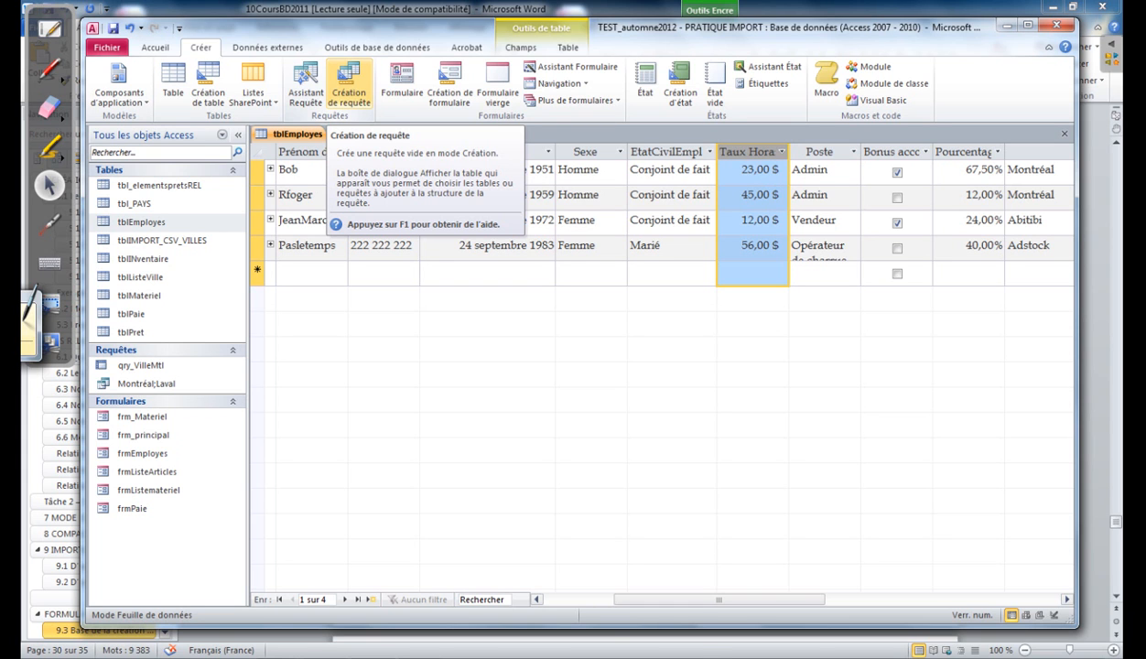
{"action": "left_click", "coordinate": [349, 92]}
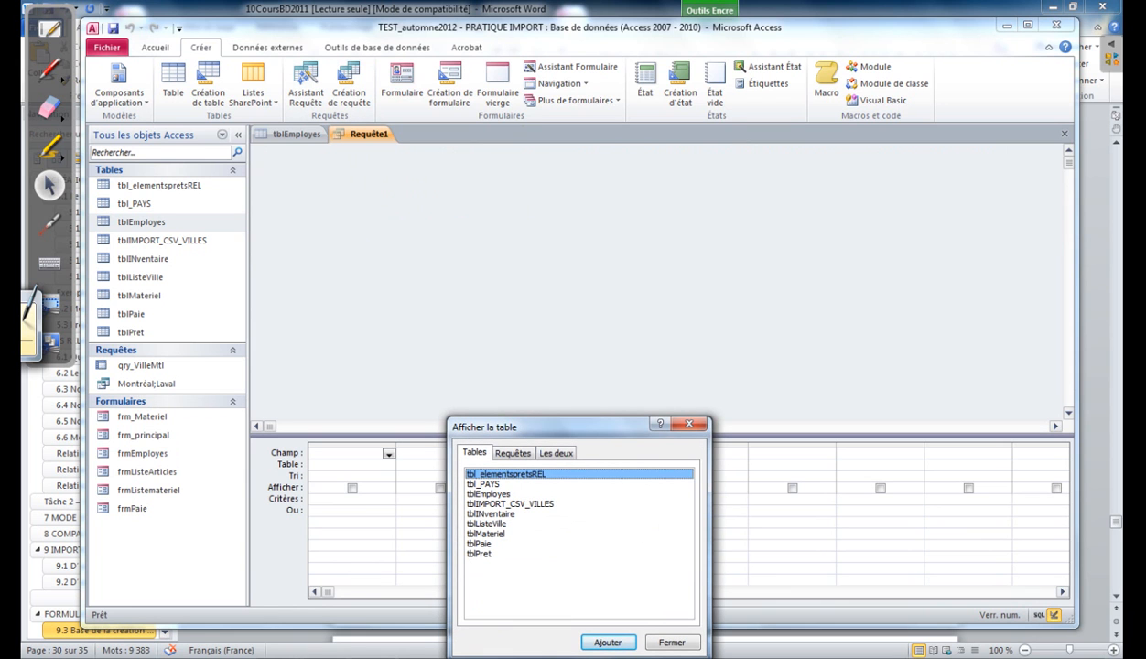
Add the tblEmployes table to the new query and close the table selection dialog
{"action": "left_click_drag", "start_coordinate": [549, 427], "coordinate": [884, 94]}
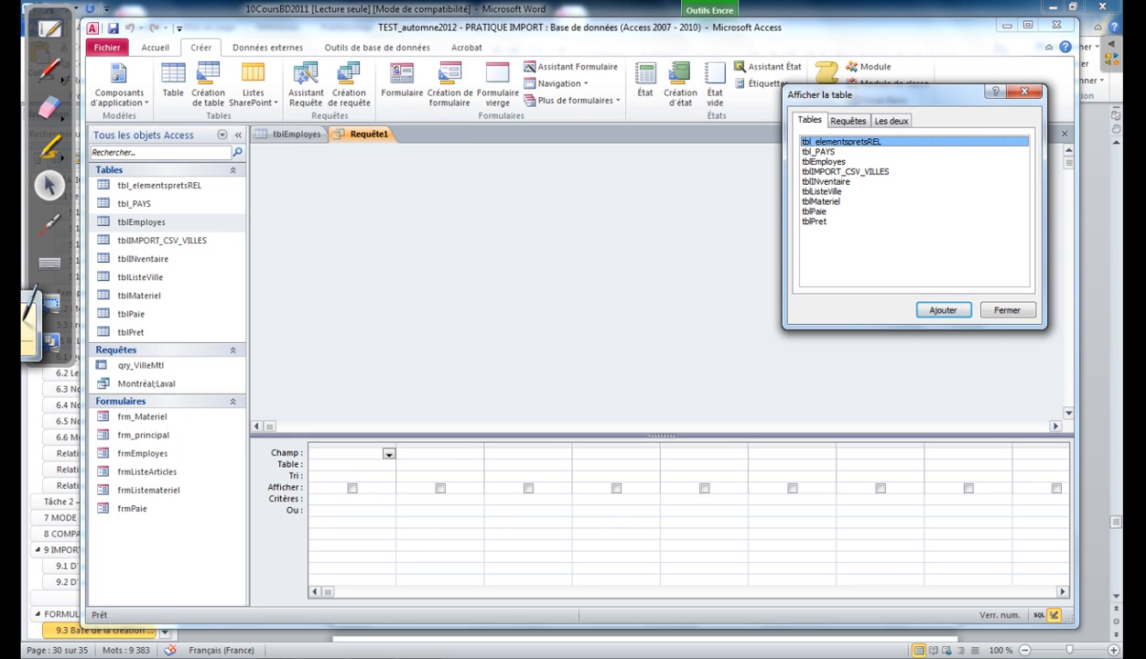
{"action": "left_click", "coordinate": [845, 173]}
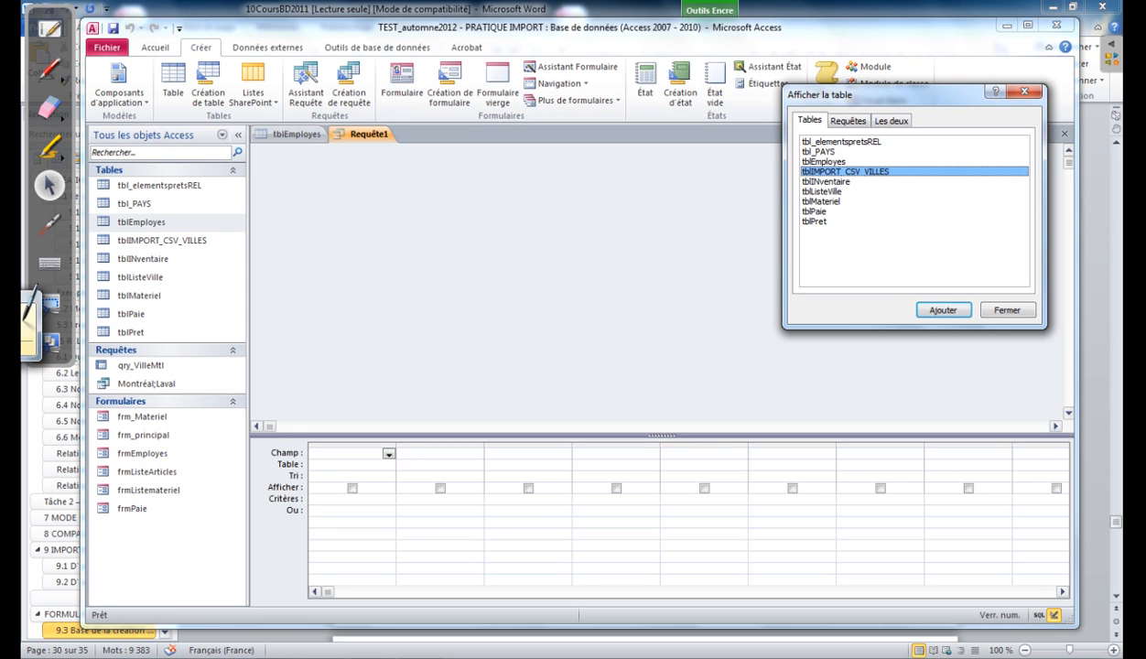
{"action": "left_click", "coordinate": [823, 161]}
{"action": "left_click", "coordinate": [942, 309]}
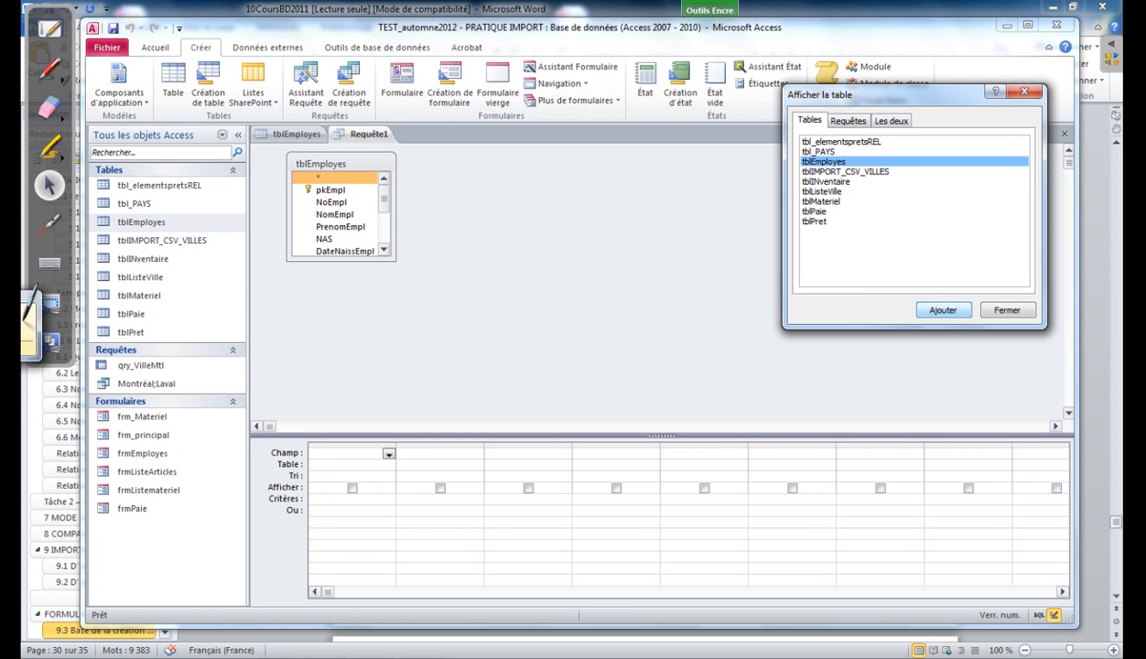
{"action": "left_click", "coordinate": [1007, 310]}
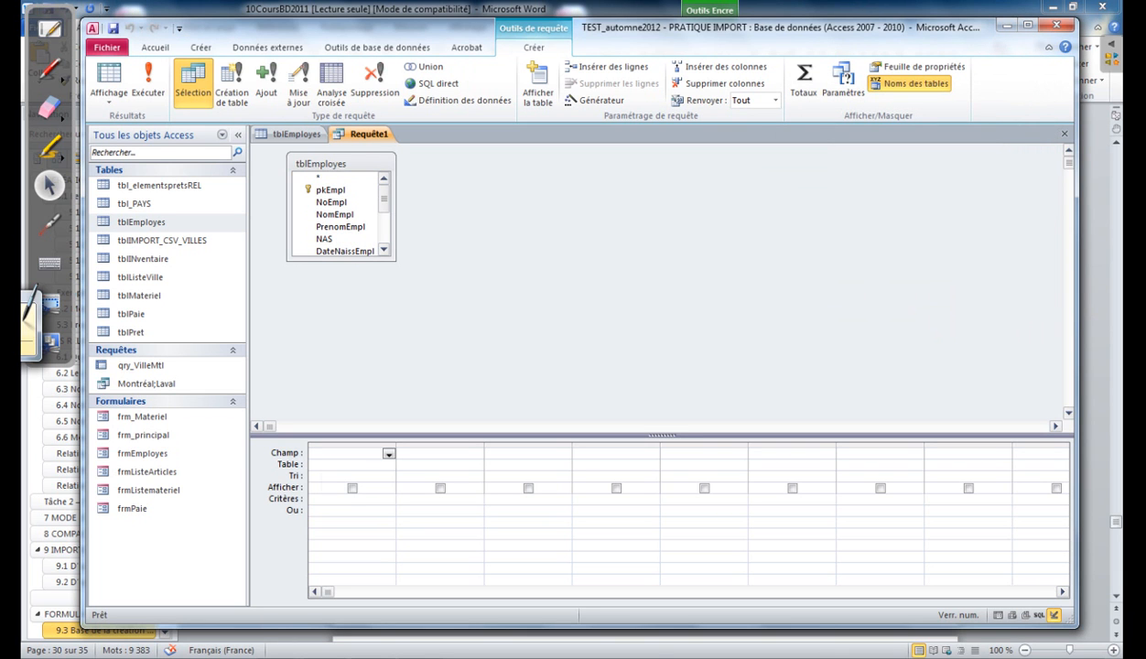
Enlarge the tblEmployes field list and add pkEmpl, NoEmpl, NomEmpl, PrenomEmpl and NAS to the query grid
{"action": "left_click_drag", "start_coordinate": [396, 261], "coordinate": [495, 376]}
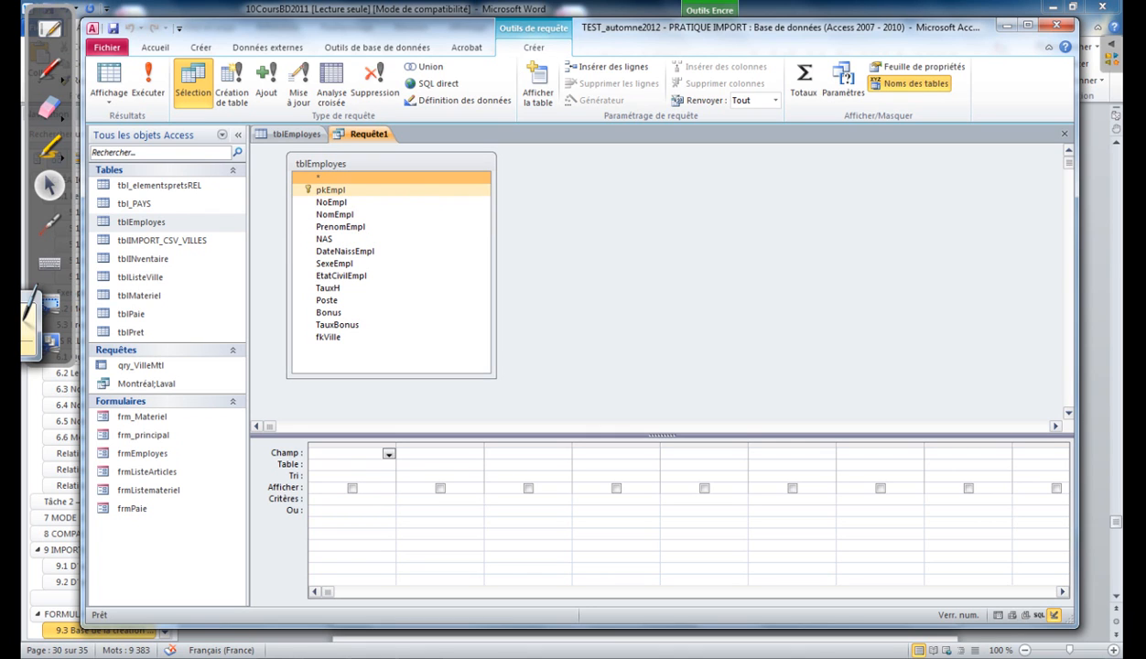
{"action": "left_click", "coordinate": [352, 190]}
{"action": "double_click", "coordinate": [352, 190]}
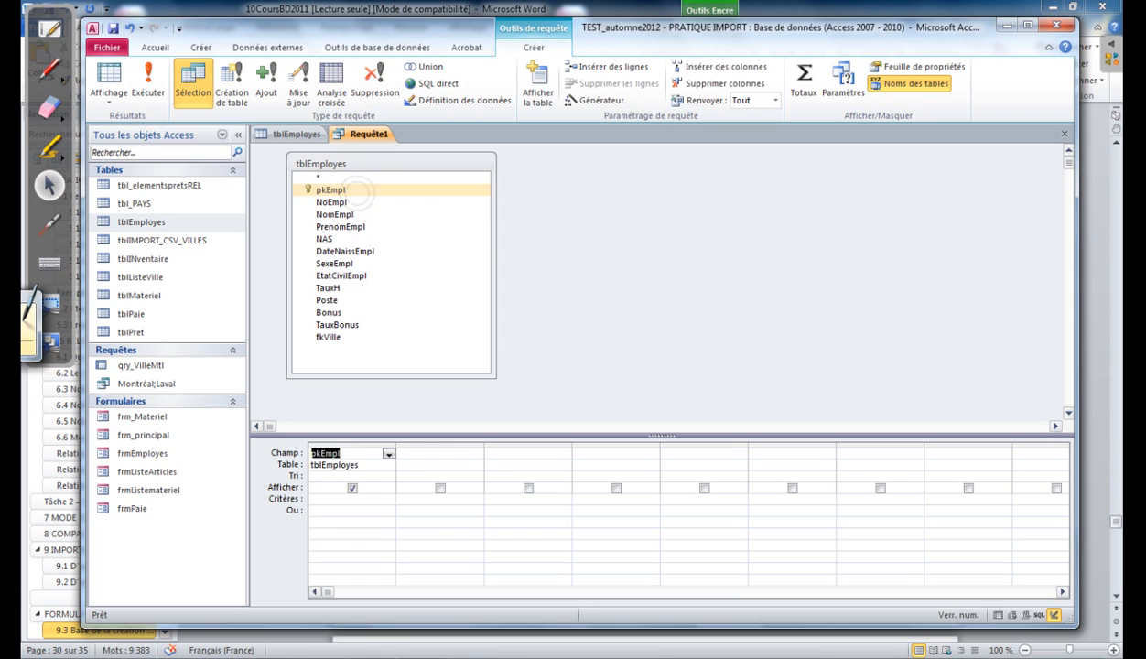
{"action": "double_click", "coordinate": [352, 202]}
{"action": "double_click", "coordinate": [357, 214]}
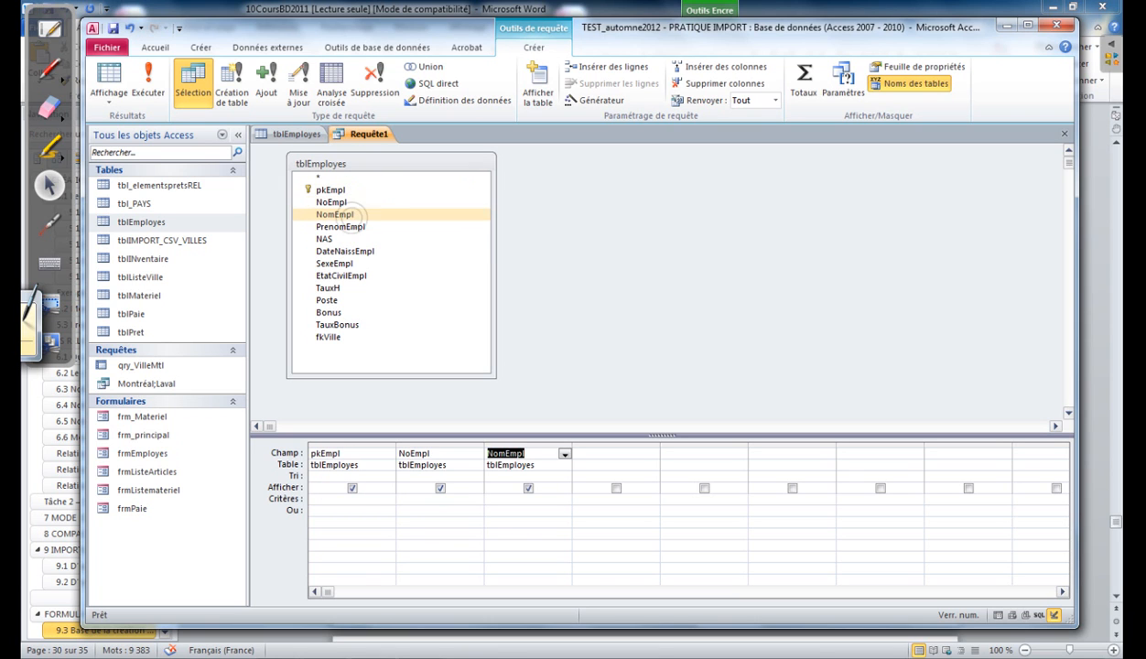
{"action": "double_click", "coordinate": [355, 226]}
{"action": "double_click", "coordinate": [355, 238]}
Add the DateNaissEmpl, SexeEmpl, EtatCivilEmpl and TauxH fields to the next free columns of the query grid
{"action": "left_click", "coordinate": [357, 252]}
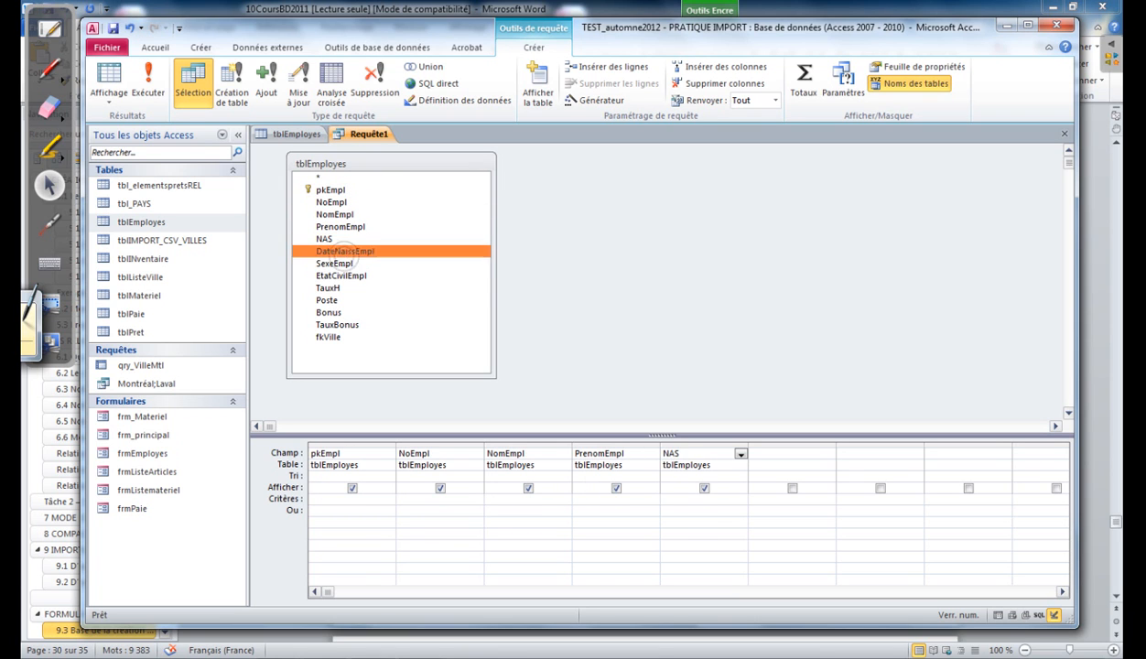
{"action": "left_click_drag", "start_coordinate": [346, 251], "coordinate": [782, 476]}
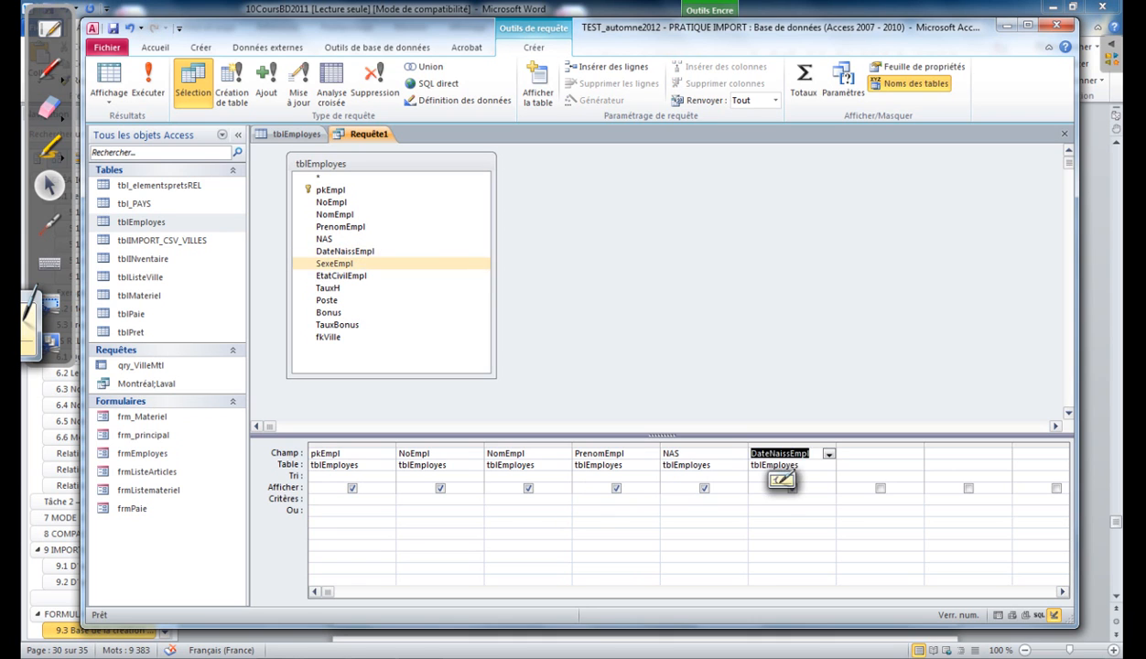
{"action": "left_click_drag", "start_coordinate": [335, 263], "coordinate": [869, 477]}
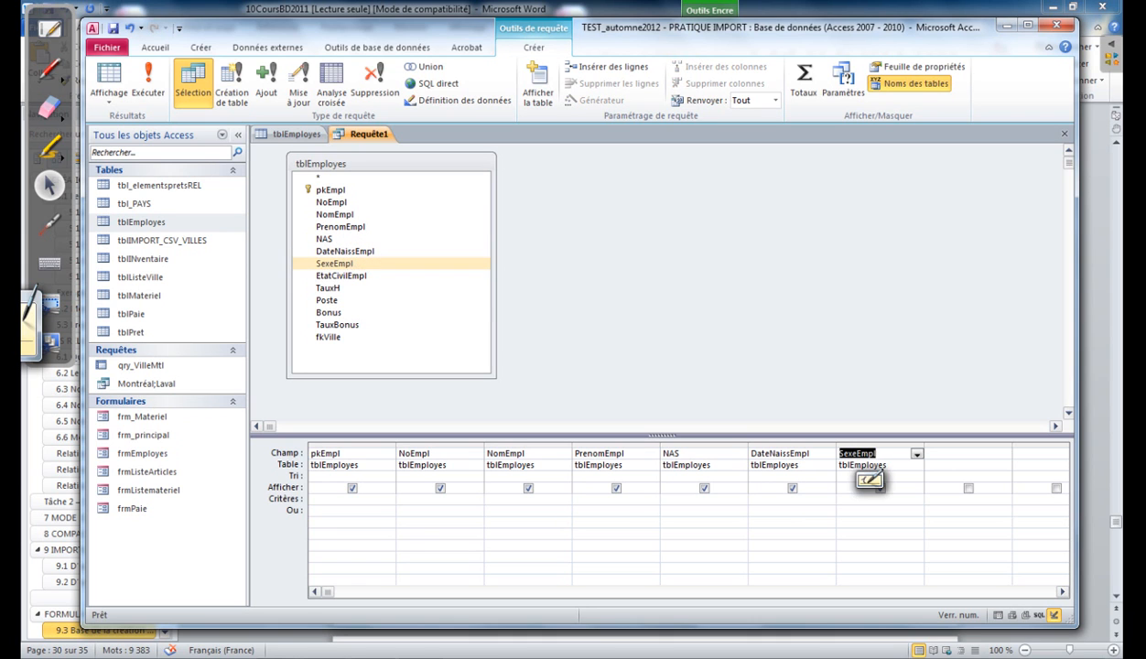
{"action": "left_click_drag", "start_coordinate": [340, 275], "coordinate": [952, 477]}
{"action": "left_click_drag", "start_coordinate": [327, 287], "coordinate": [1046, 479]}
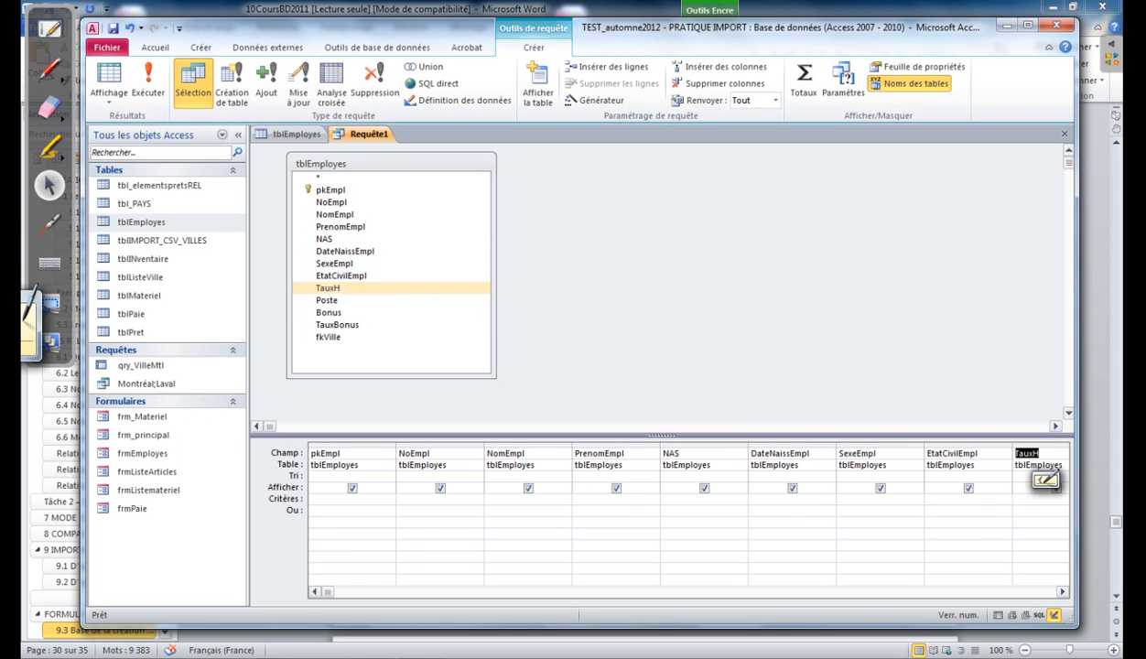
Add the remaining fields Poste, Bonus, TauxBonus and fkVille to the query grid after TauxH
{"action": "key", "text": "Down"}
{"action": "key", "text": "Down"}
{"action": "key", "text": "Down"}
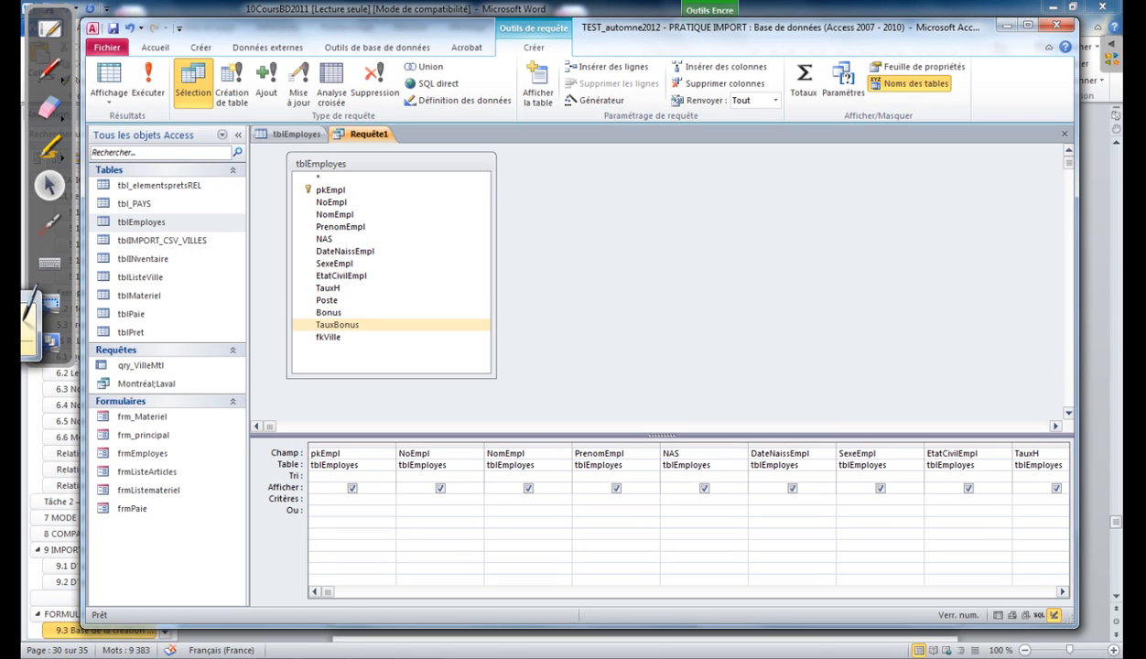
{"action": "key", "text": "Down"}
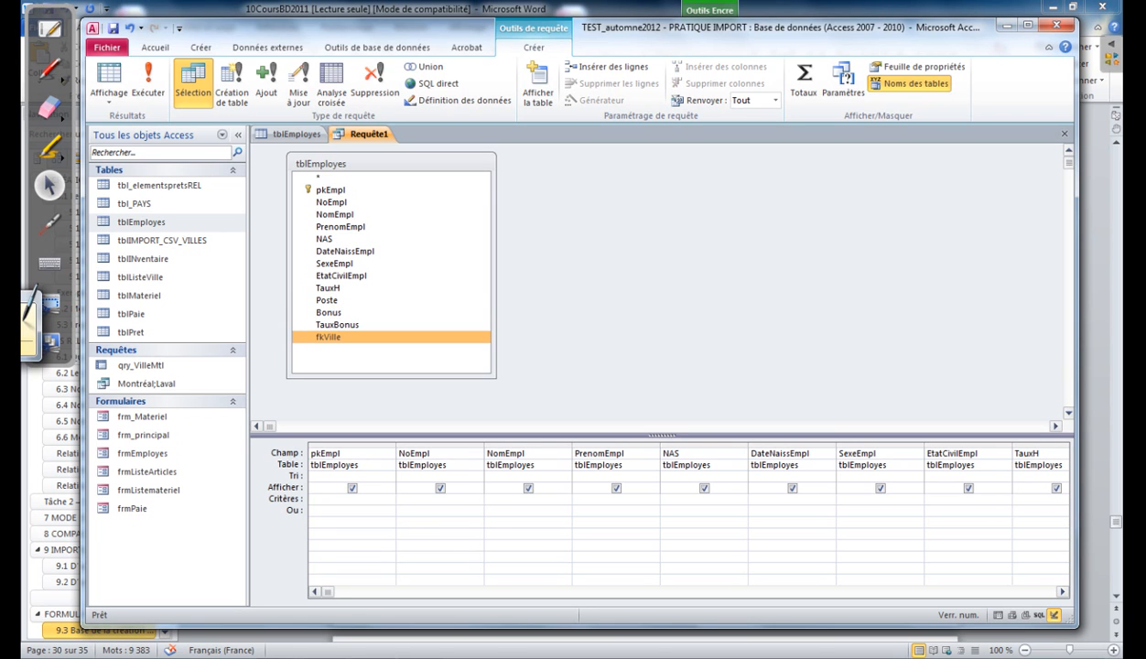
{"action": "left_click_drag", "start_coordinate": [336, 324], "coordinate": [606, 480]}
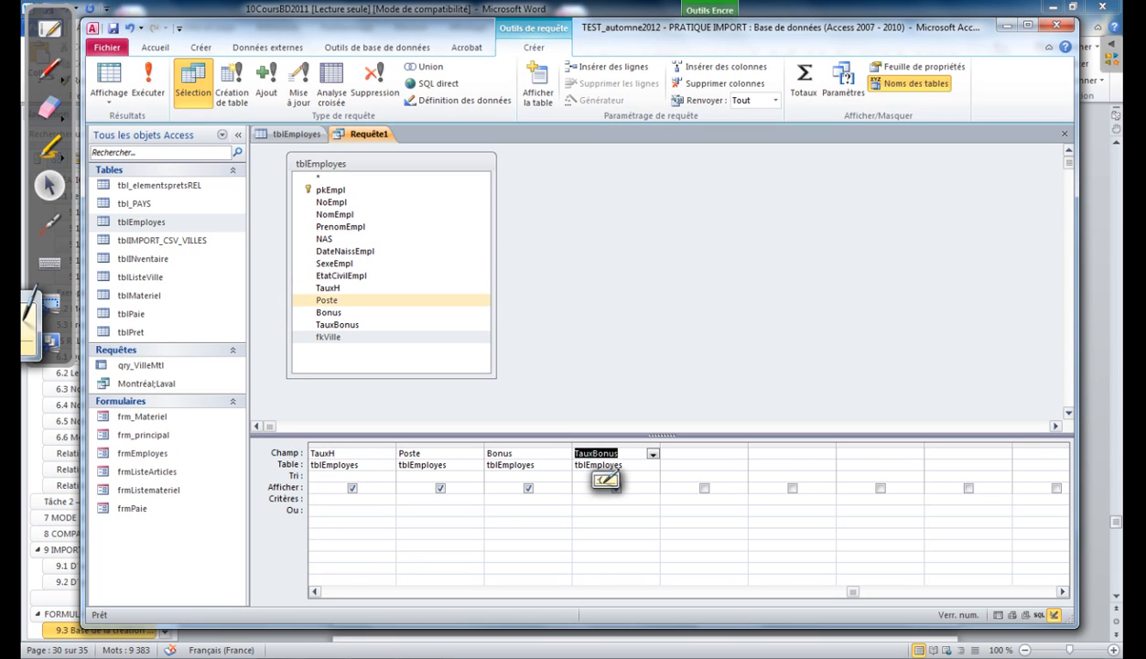
{"action": "left_click", "coordinate": [328, 337]}
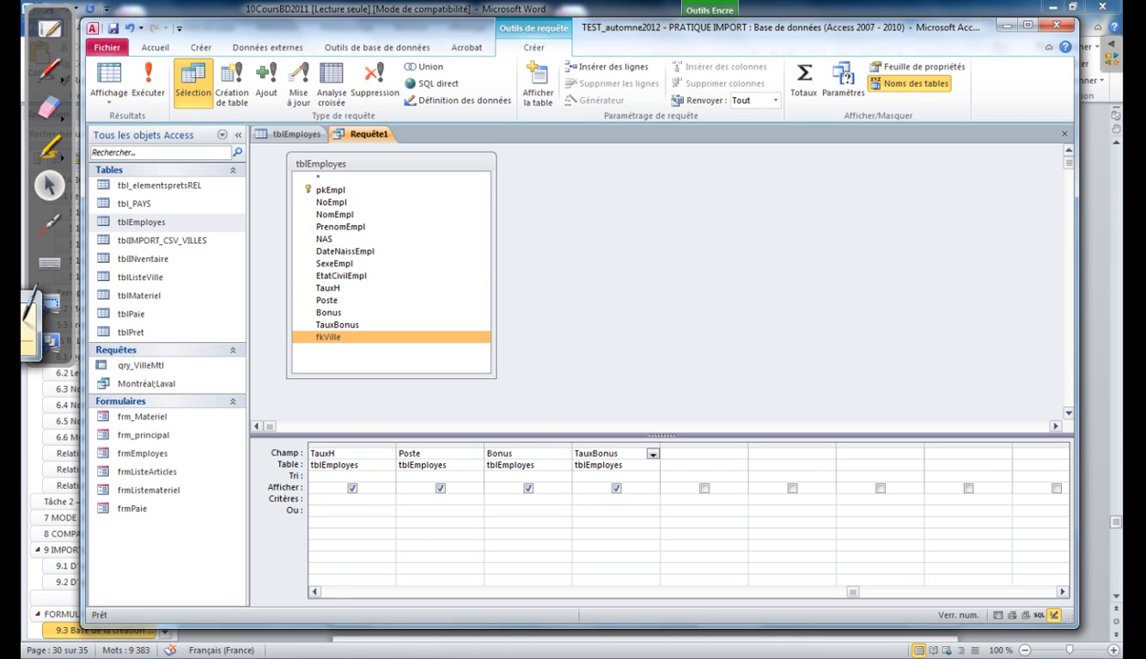
{"action": "left_click_drag", "start_coordinate": [328, 337], "coordinate": [692, 485]}
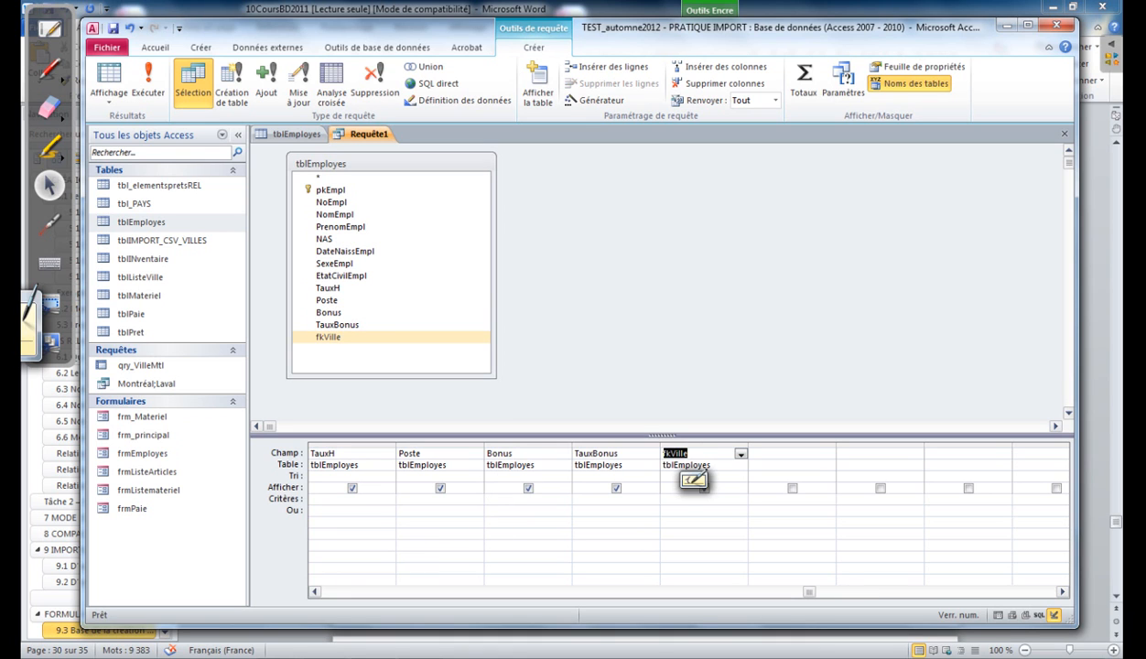
Hide pkEmpl, NoEmpl, NAS, DateNaissEmpl, SexeEmpl and EtatCivilEmpl from the query results
{"action": "left_click", "coordinate": [440, 499]}
{"action": "left_click", "coordinate": [412, 592]}
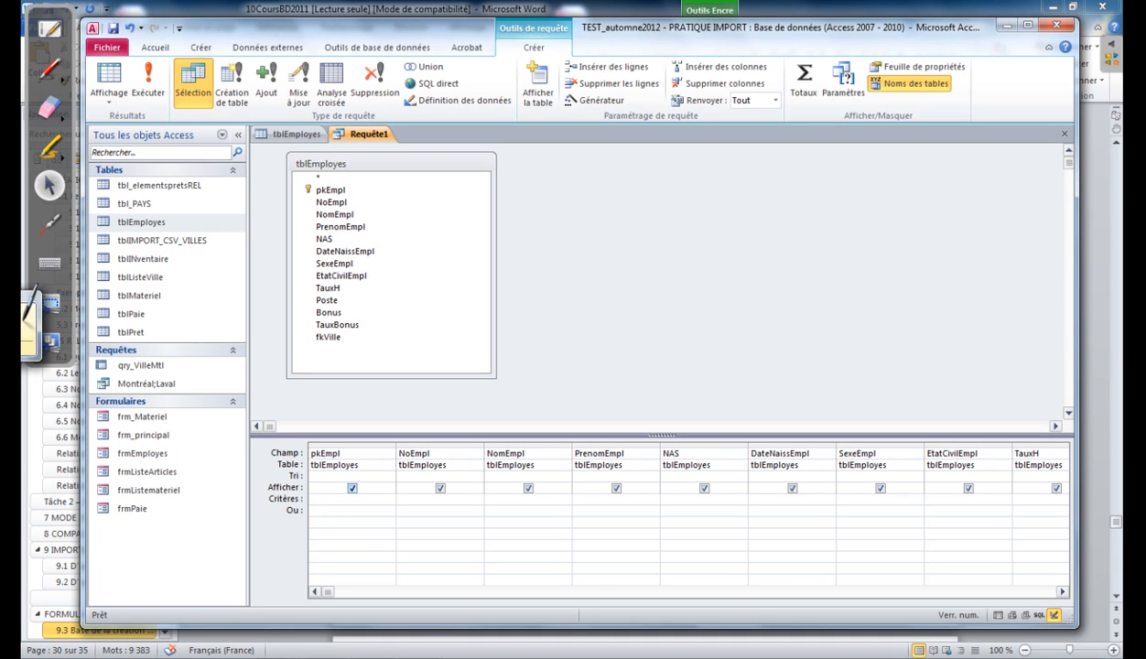
{"action": "left_click", "coordinate": [353, 488]}
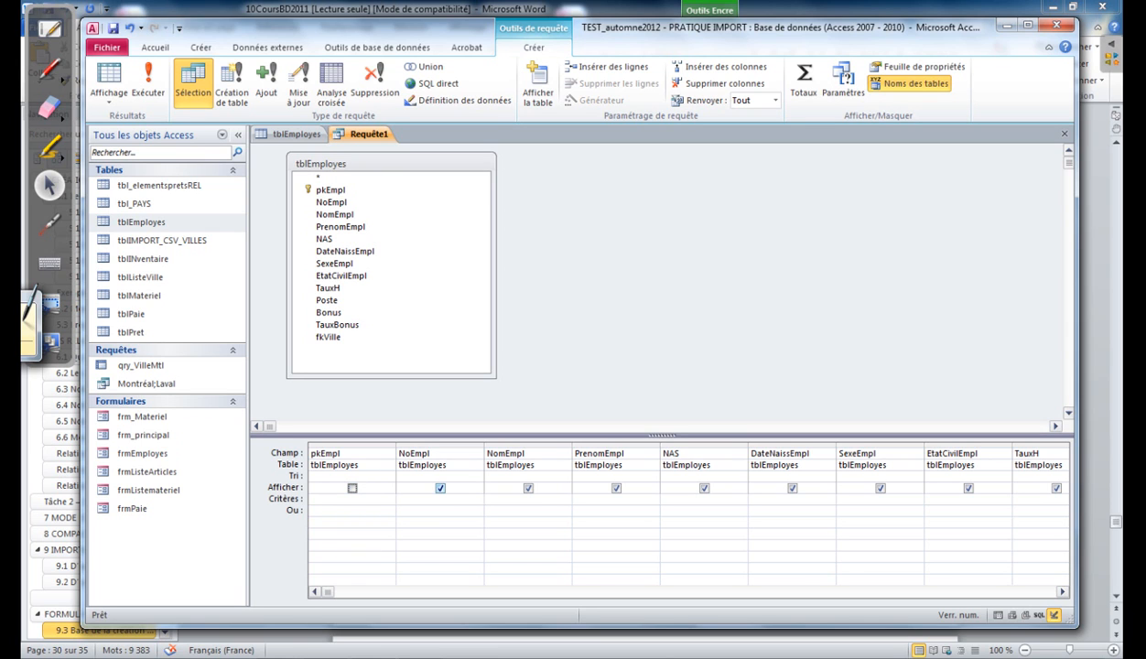
{"action": "left_click", "coordinate": [440, 487]}
{"action": "left_click", "coordinate": [704, 488]}
{"action": "left_click", "coordinate": [791, 488]}
{"action": "left_click", "coordinate": [879, 488]}
{"action": "left_click", "coordinate": [968, 488]}
Hide the Poste, Bonus, TauxBonus and fkVille fields from the query results
{"action": "left_click", "coordinate": [907, 591]}
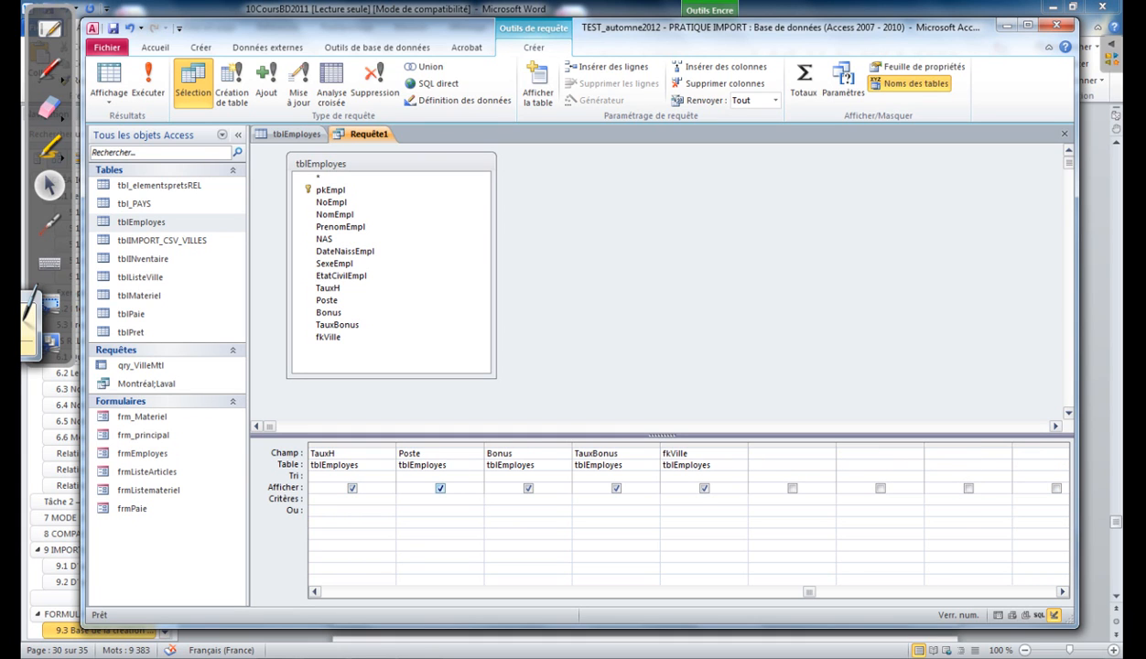
{"action": "left_click", "coordinate": [440, 488]}
{"action": "left_click", "coordinate": [528, 488]}
{"action": "left_click", "coordinate": [616, 487]}
{"action": "left_click", "coordinate": [703, 488]}
Set the criterion for the TauxH field to >=12
{"action": "left_click_drag", "start_coordinate": [809, 592], "coordinate": [447, 592]}
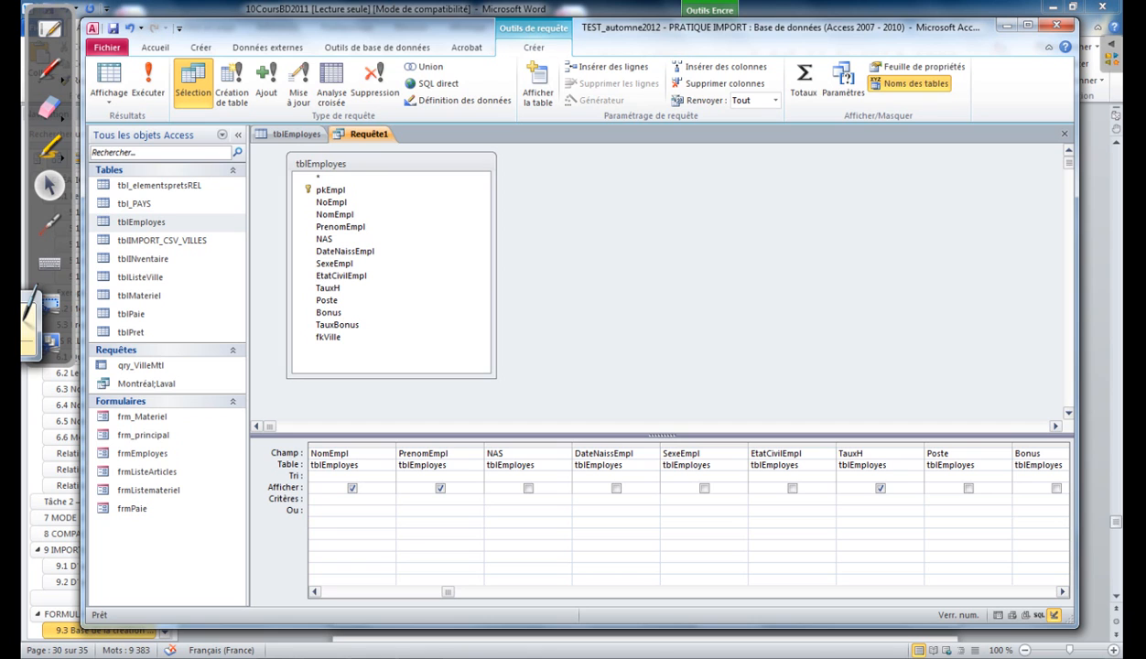
{"action": "left_click", "coordinate": [867, 508]}
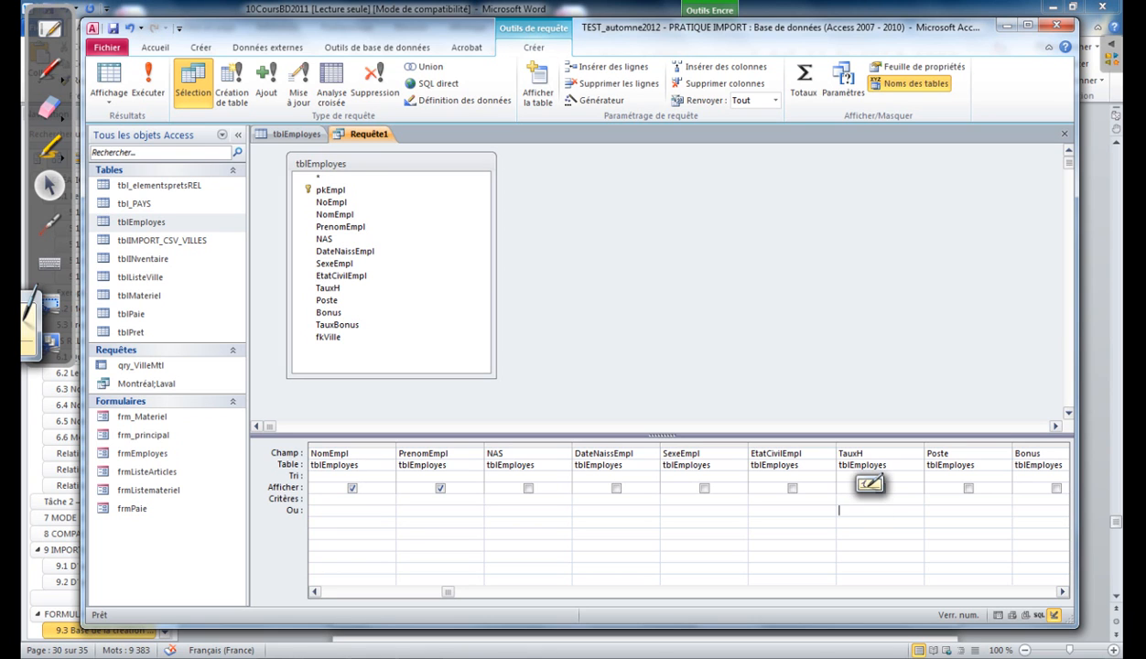
{"action": "left_click", "coordinate": [870, 484]}
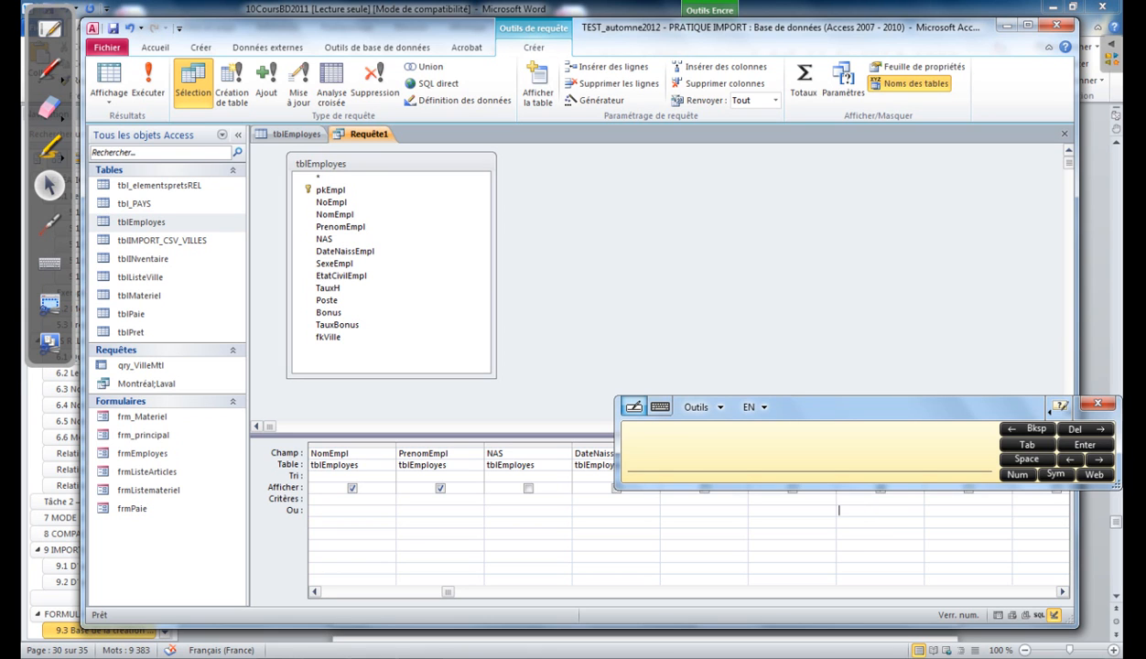
{"action": "left_click", "coordinate": [1097, 403]}
{"action": "left_click", "coordinate": [854, 498]}
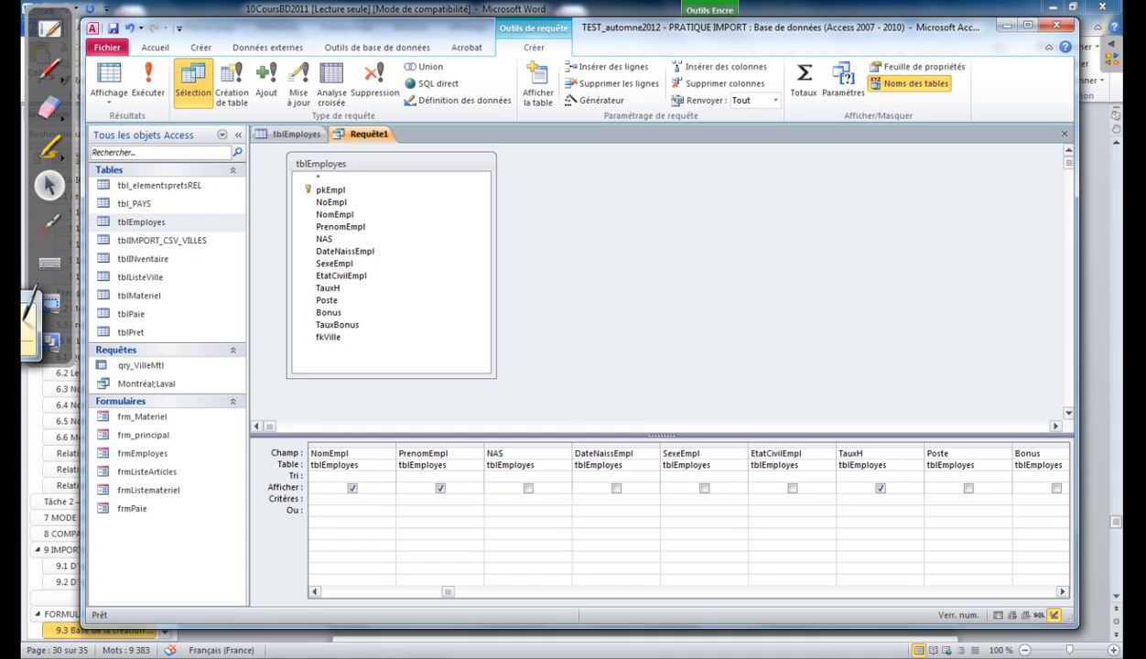
{"action": "type", "text": ">="}
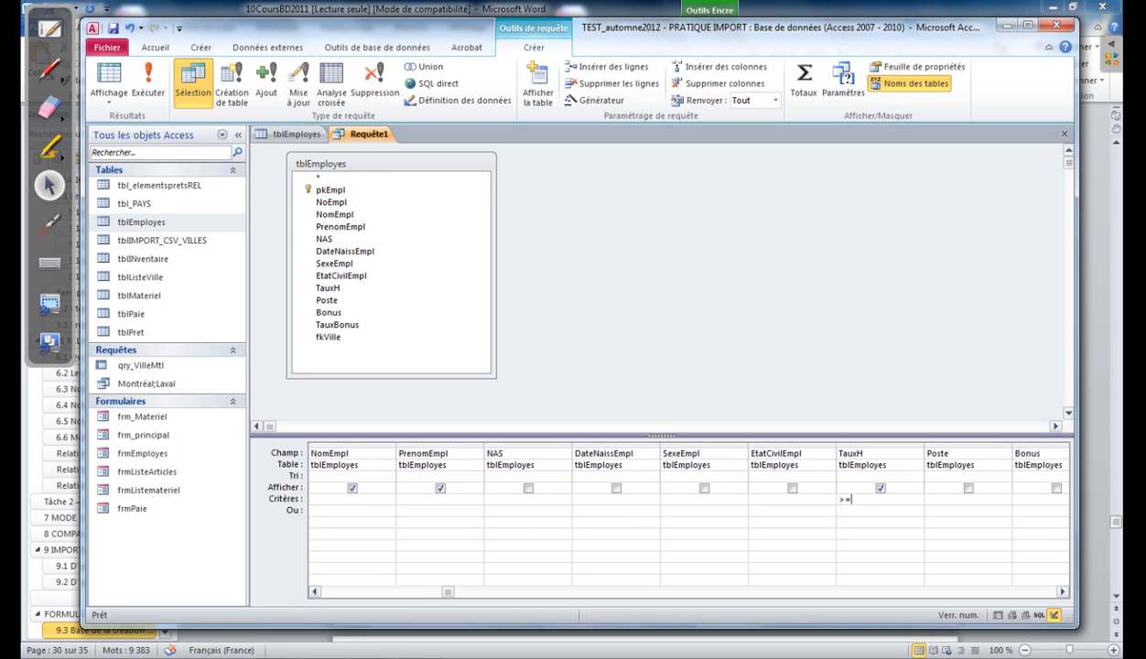
{"action": "type", "text": "12"}
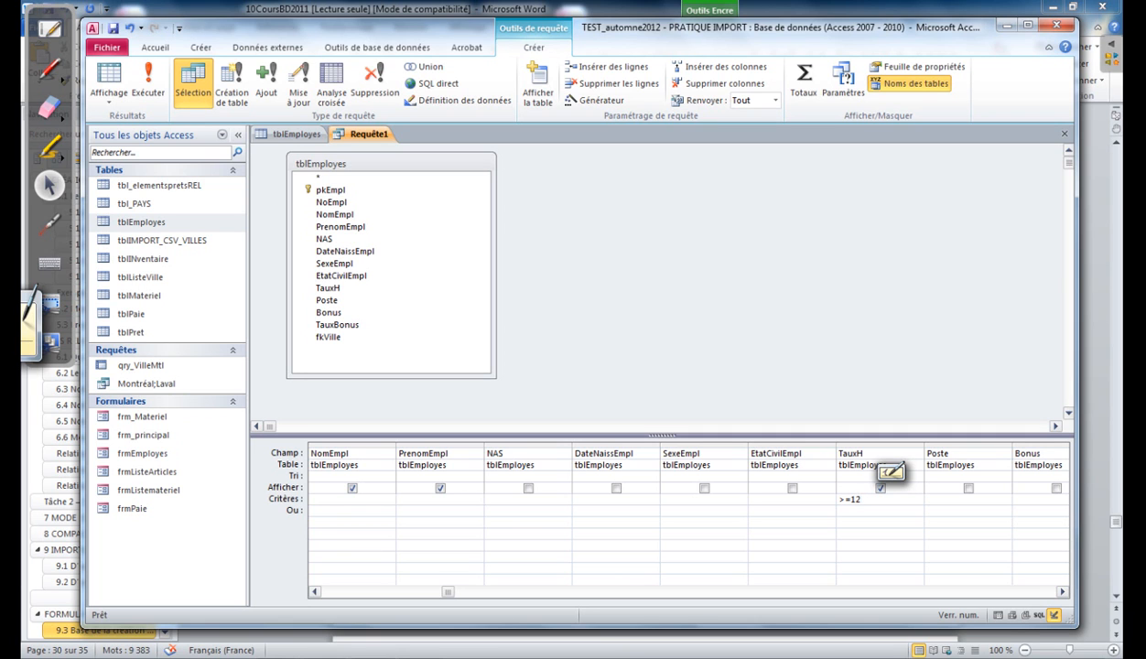
Switch to Firefox and search the web for "zoomit"
{"action": "left_click", "coordinate": [278, 657]}
{"action": "left_click", "coordinate": [192, 585]}
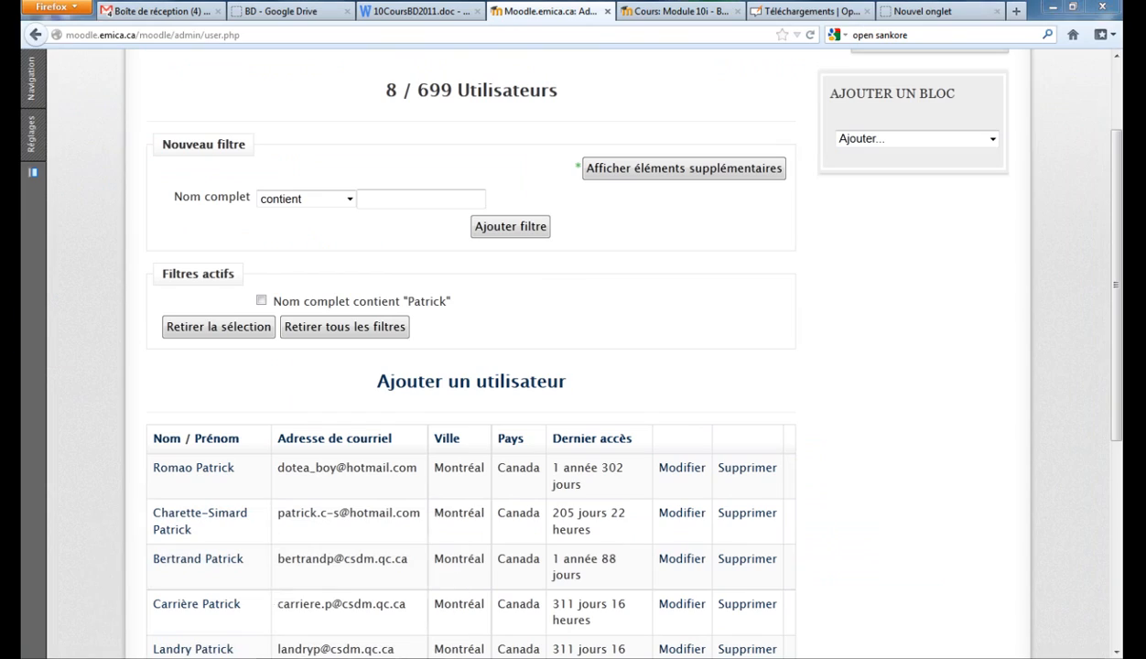
{"action": "left_click", "coordinate": [897, 35]}
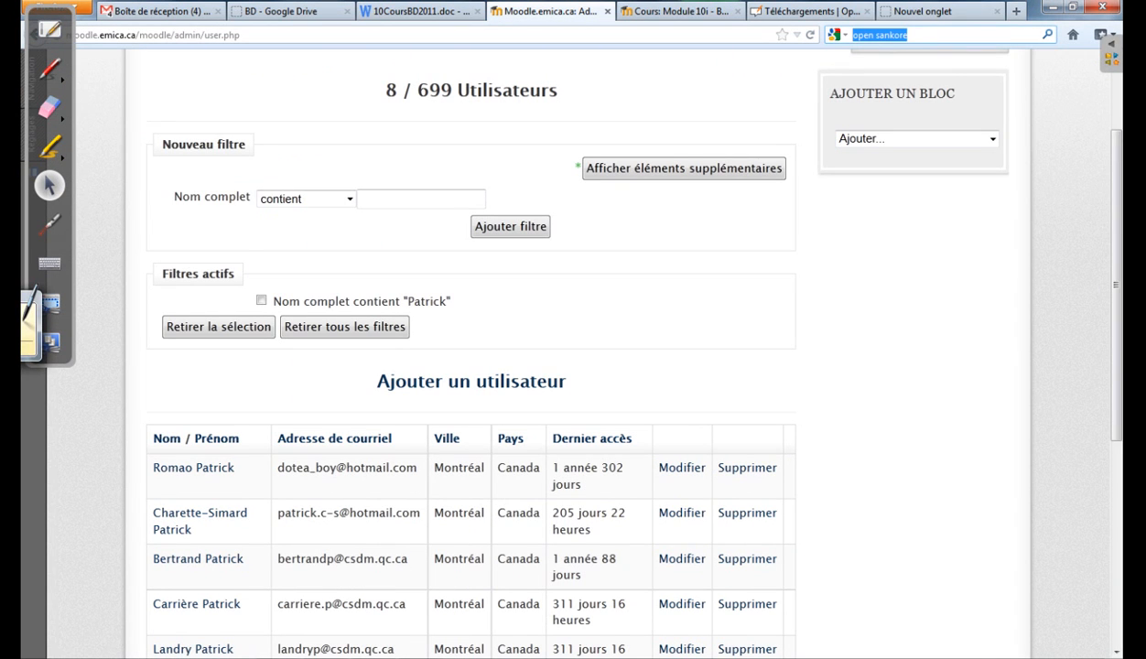
{"action": "type", "text": "zoomit"}
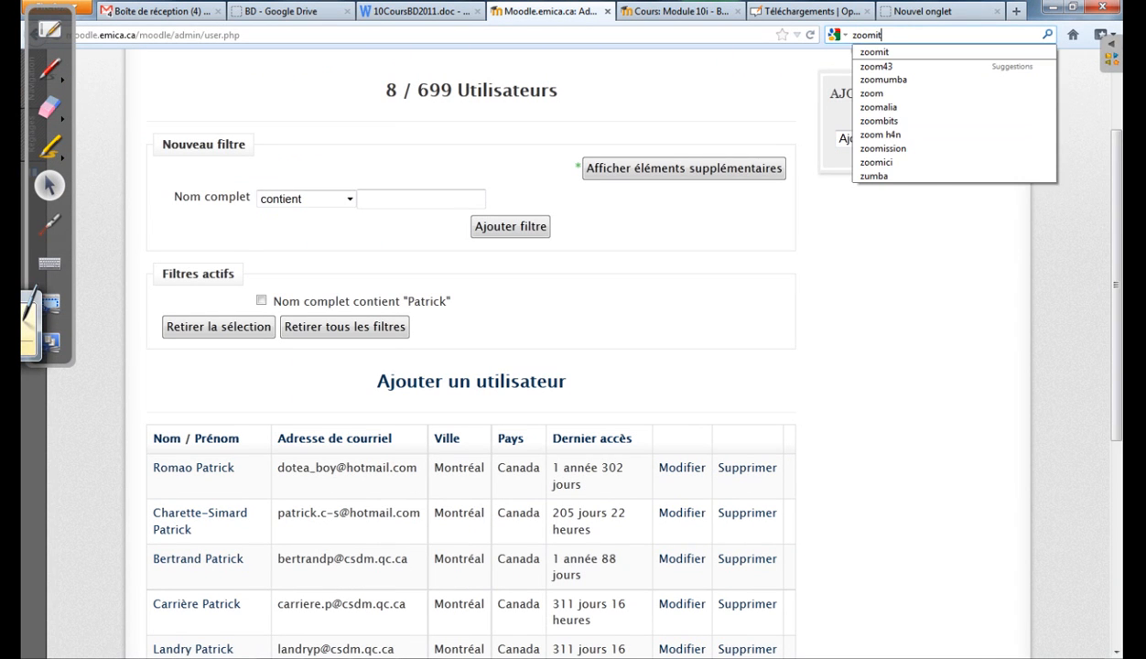
{"action": "key", "text": "Return"}
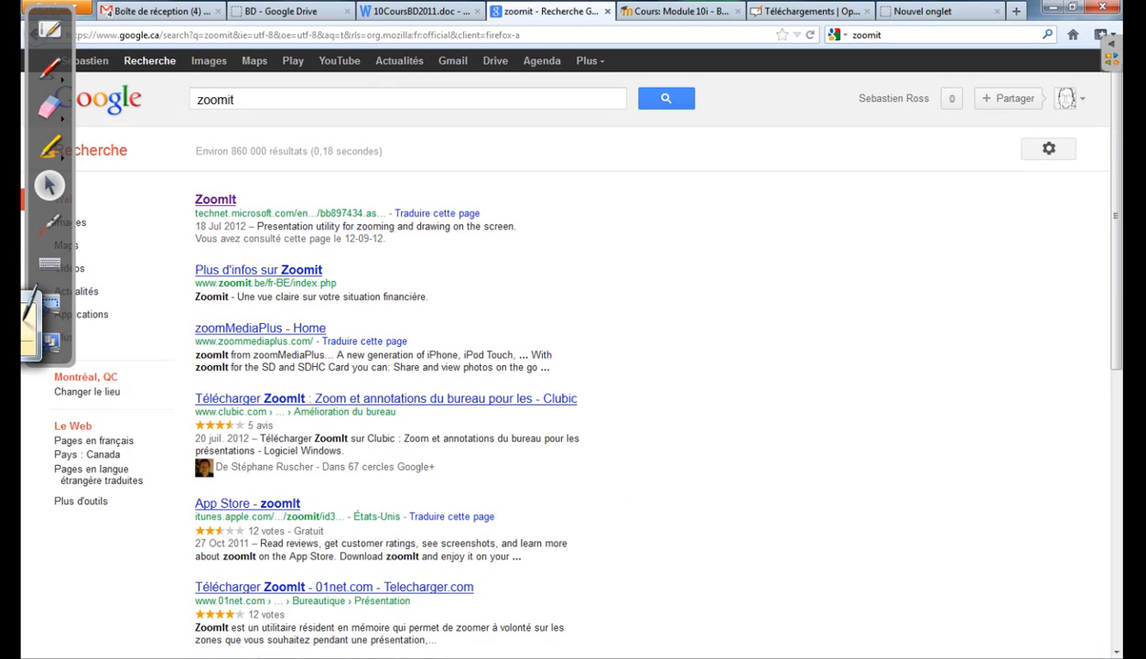
Open ZoomIt.zip from the Sysinternals ZoomIt page in Explorateur Windows and copy the ZoomIt application to Bureau, replacing the existing file
{"action": "left_click", "coordinate": [215, 199]}
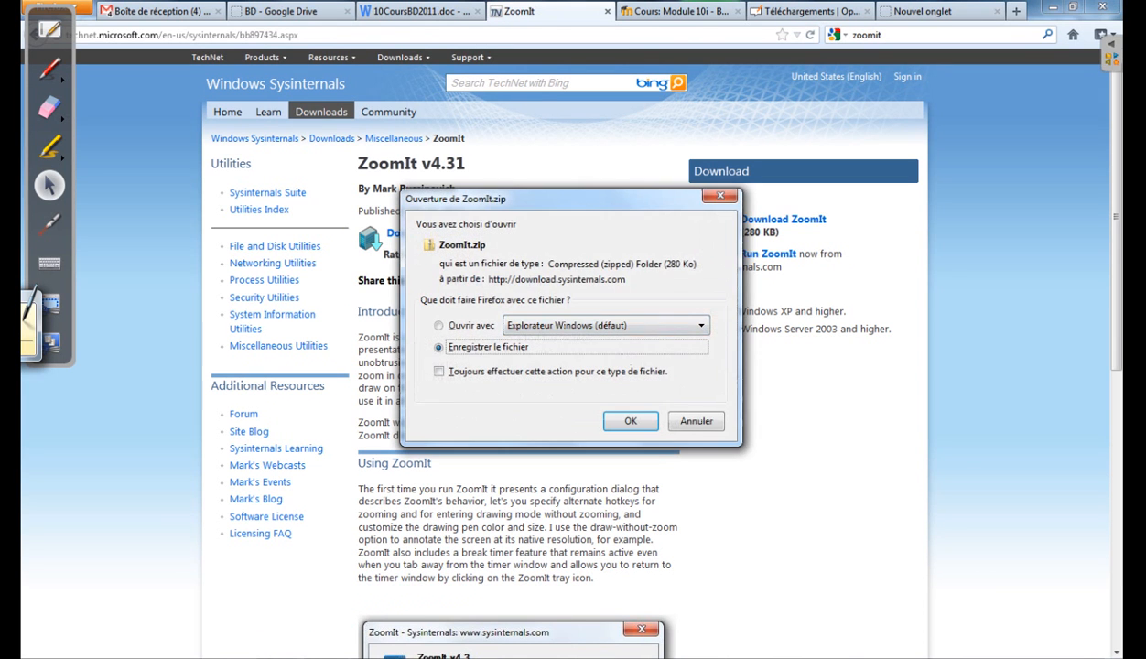
{"action": "left_click", "coordinate": [440, 325]}
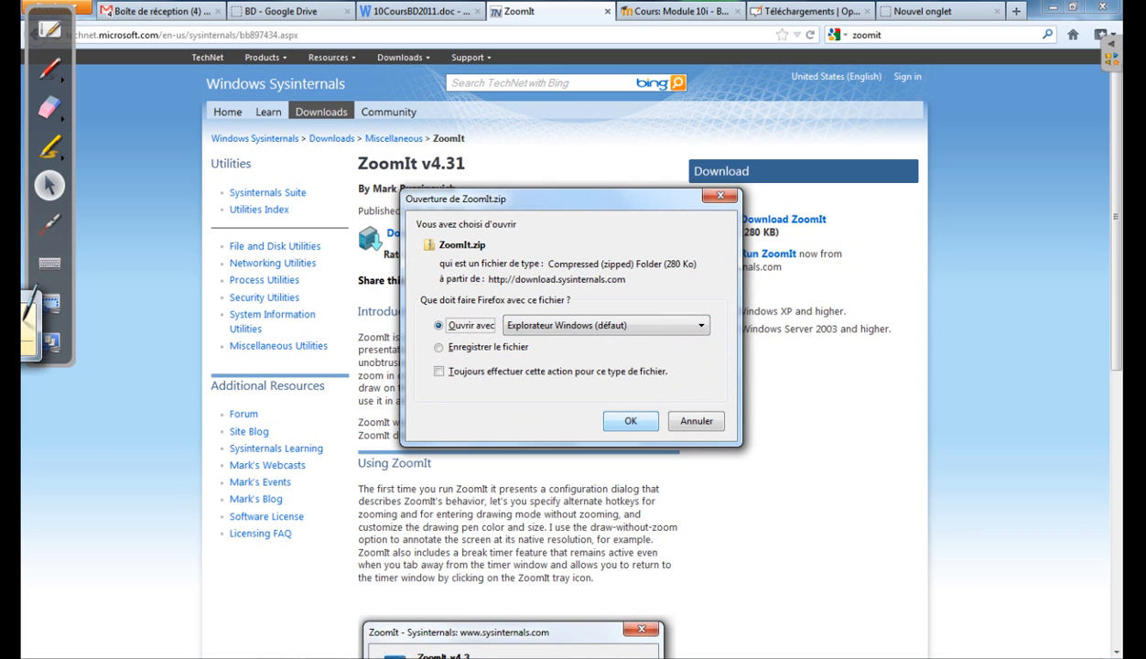
{"action": "left_click", "coordinate": [622, 420]}
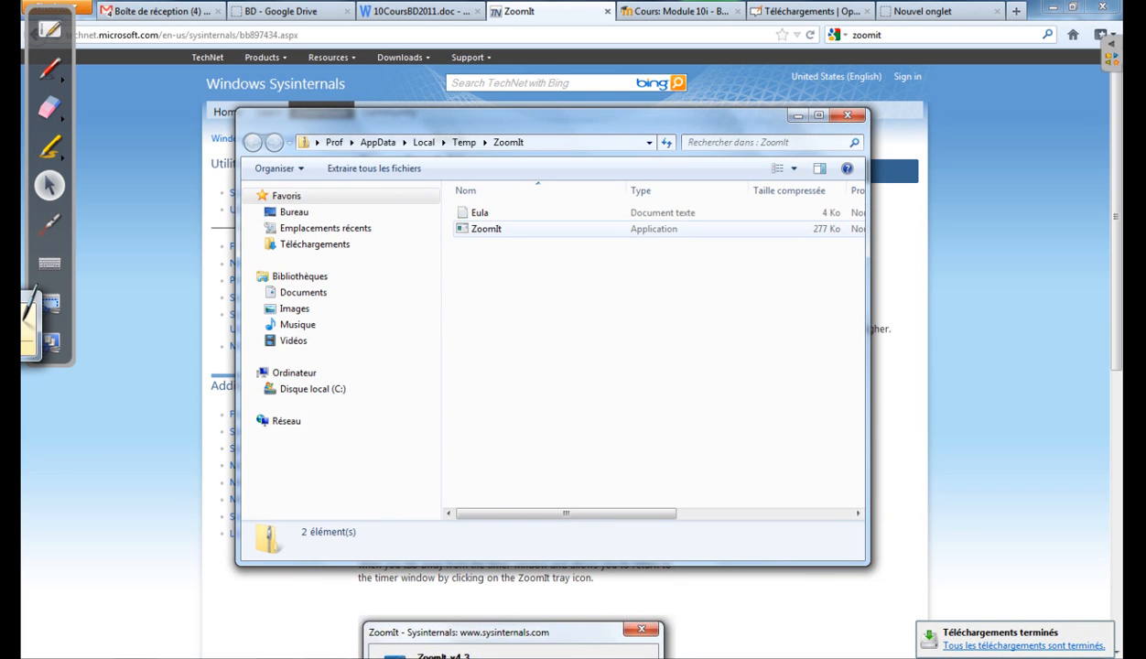
{"action": "left_click_drag", "start_coordinate": [486, 229], "coordinate": [295, 212]}
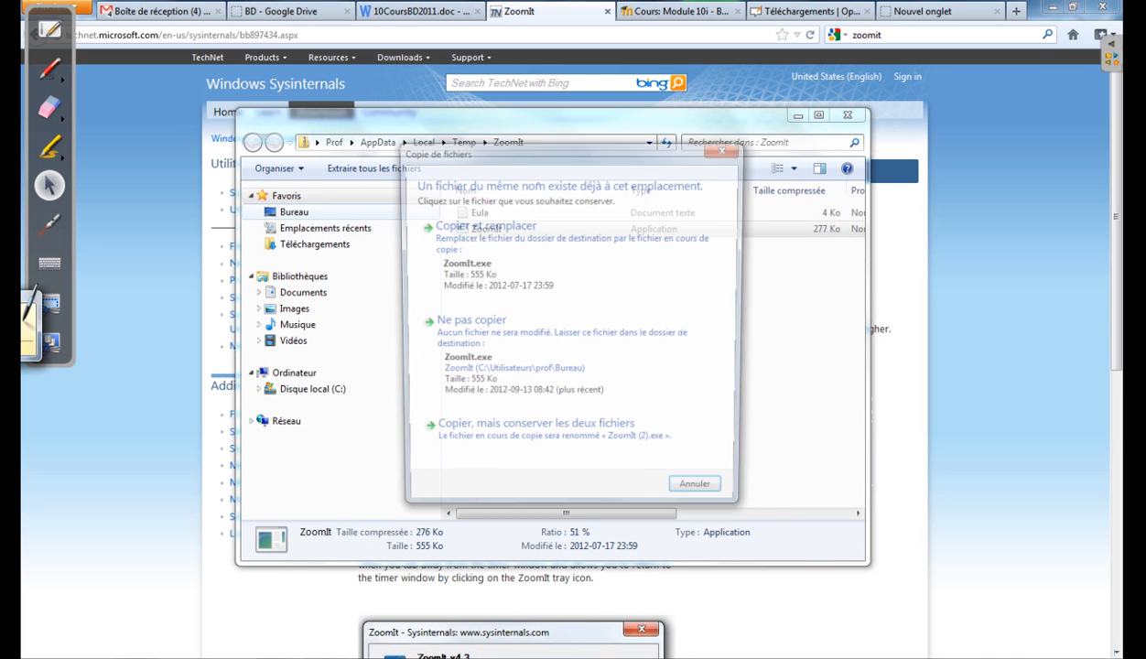
{"action": "left_click", "coordinate": [483, 225]}
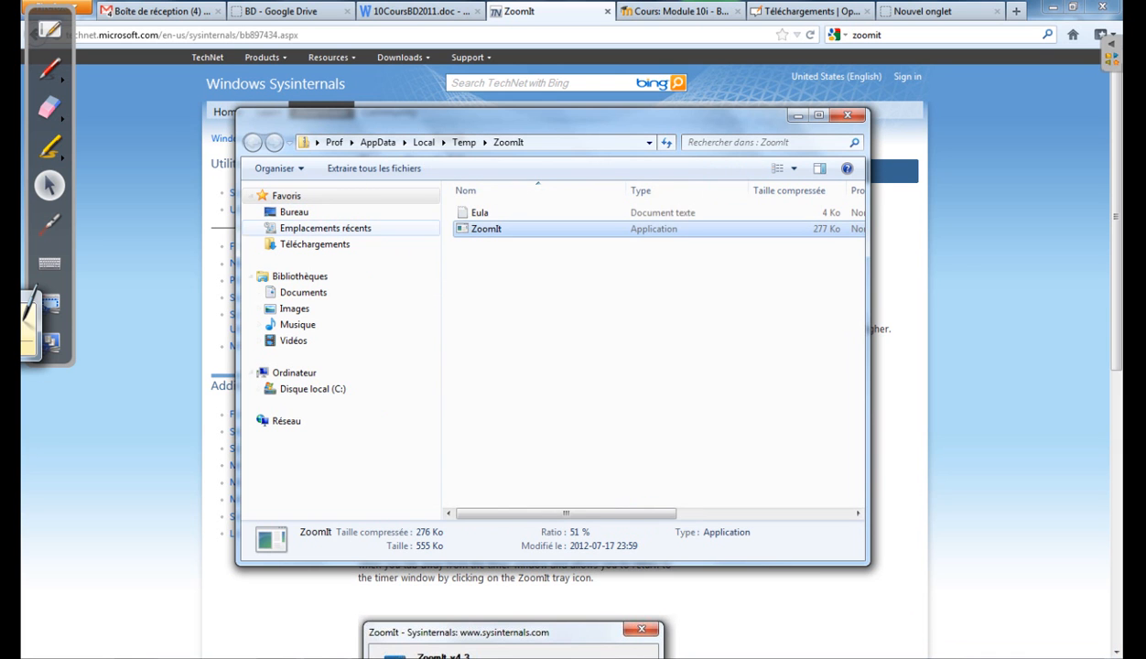
Launch ZoomIt from the Bureau folder, switch back to the Access query and accept the ZoomIt configuration
{"action": "left_click", "coordinate": [294, 212]}
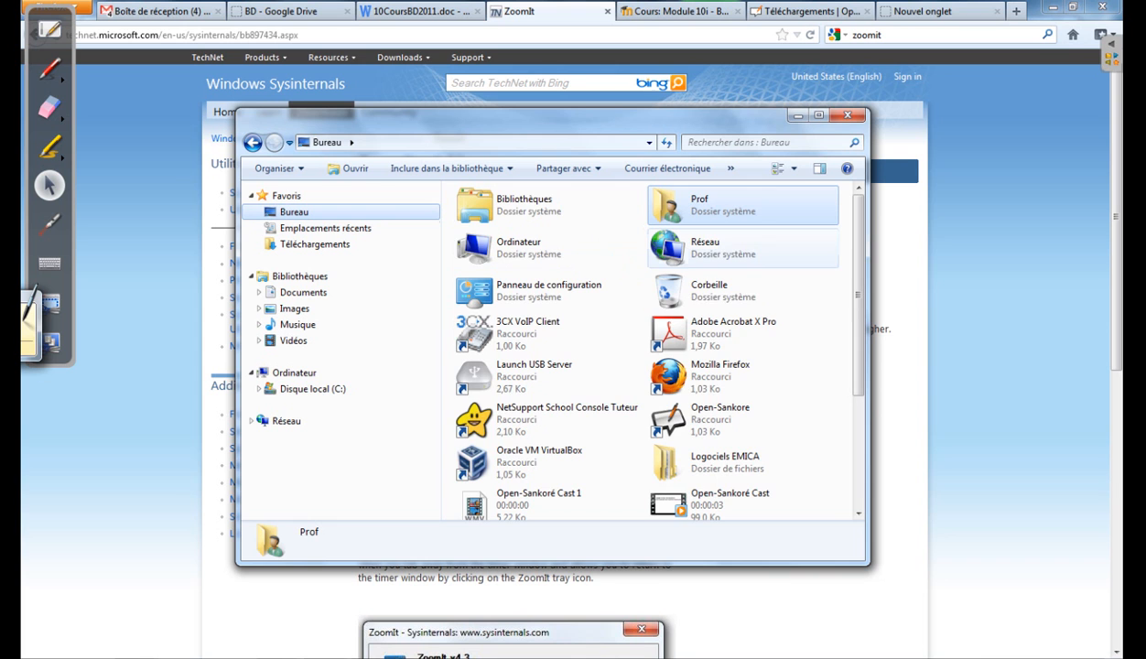
{"action": "left_click_drag", "start_coordinate": [857, 238], "coordinate": [858, 403]}
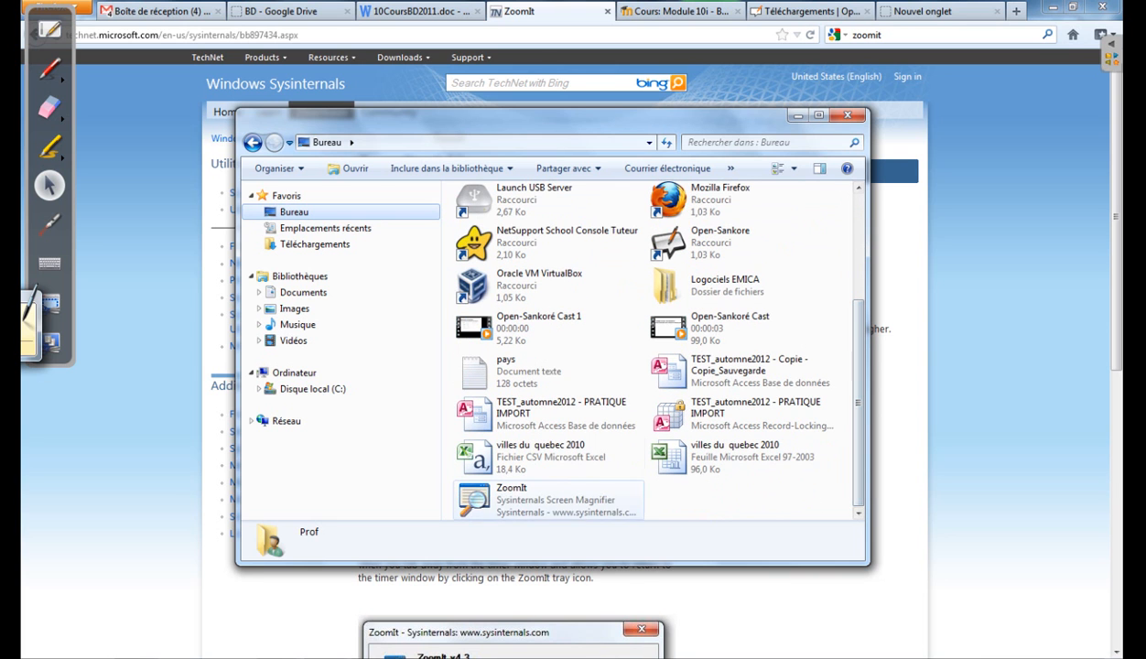
{"action": "left_click", "coordinate": [549, 500]}
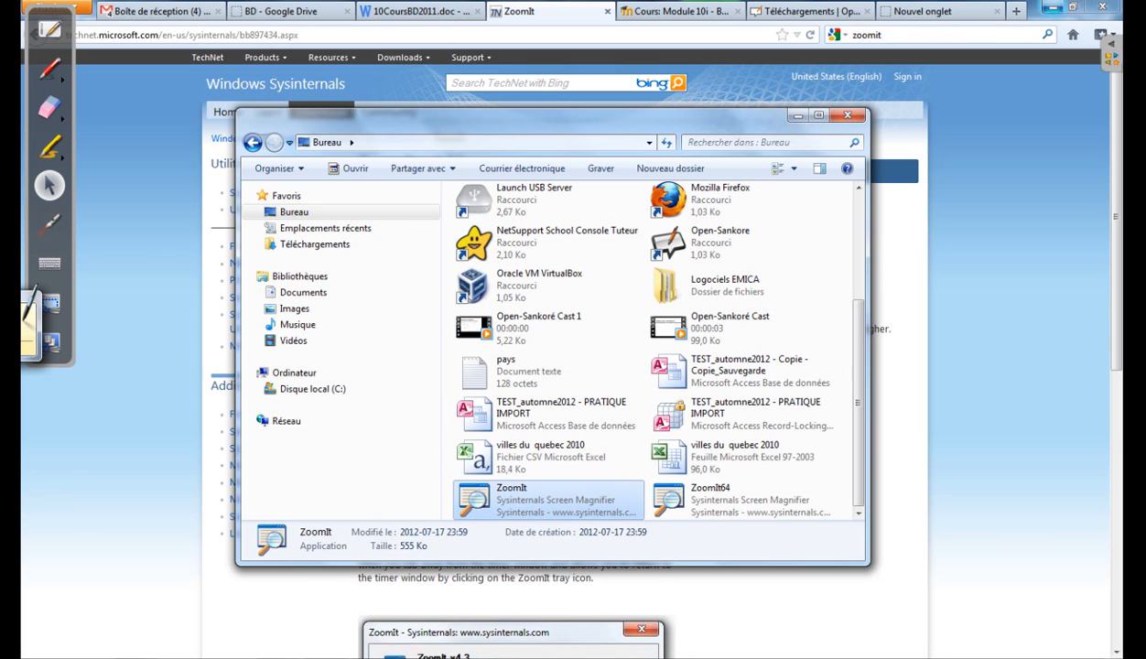
{"action": "left_click", "coordinate": [1052, 7]}
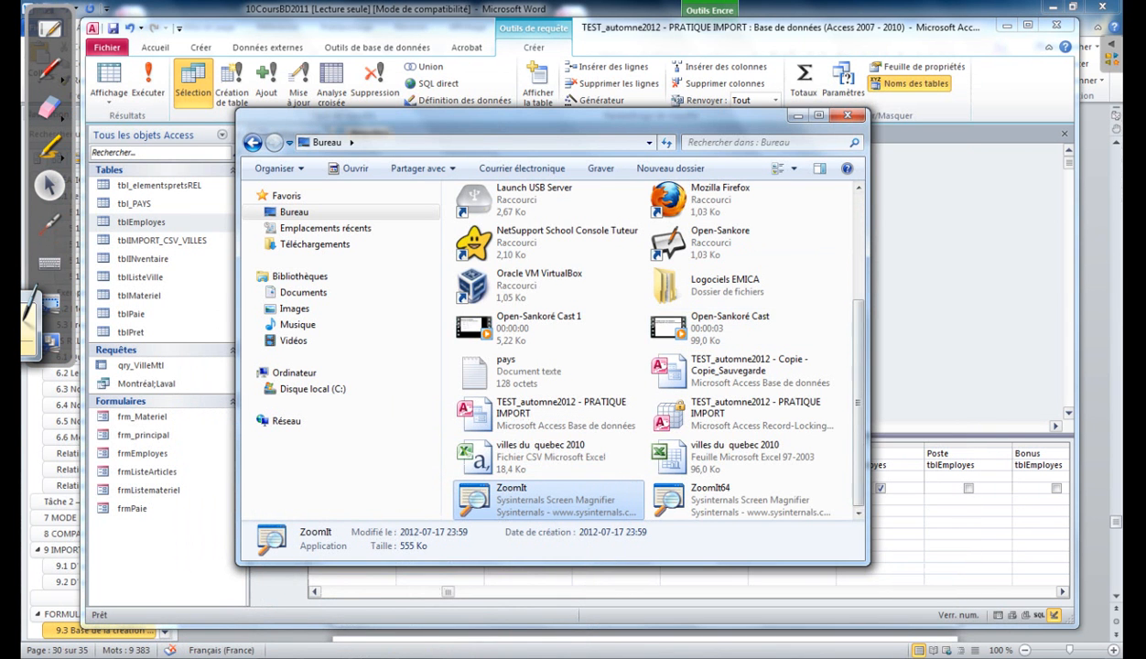
{"action": "left_click", "coordinate": [940, 264]}
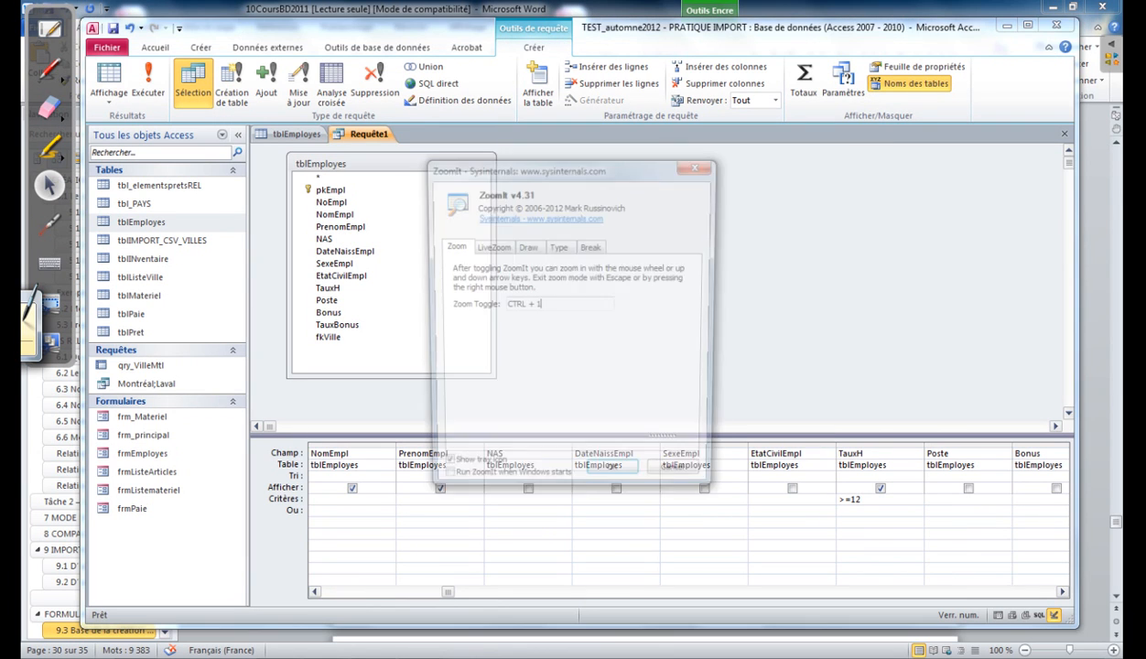
{"action": "left_click", "coordinate": [623, 476]}
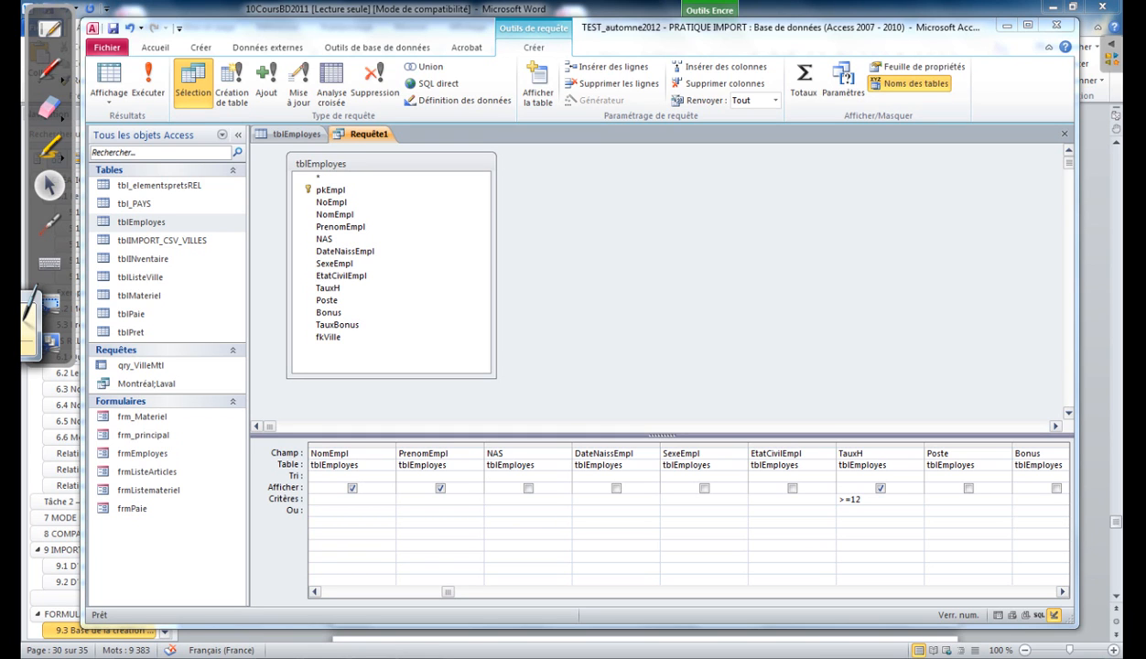
Hide the TauxH field from the query results
{"action": "key", "text": "ctrl+4"}
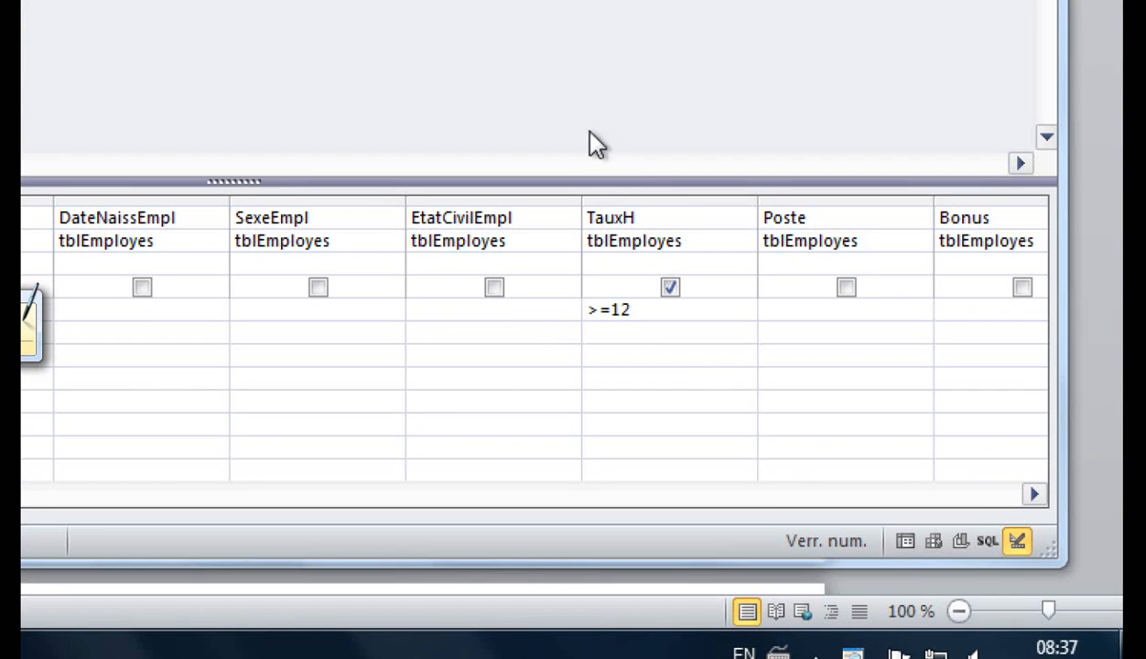
{"action": "left_click", "coordinate": [633, 313]}
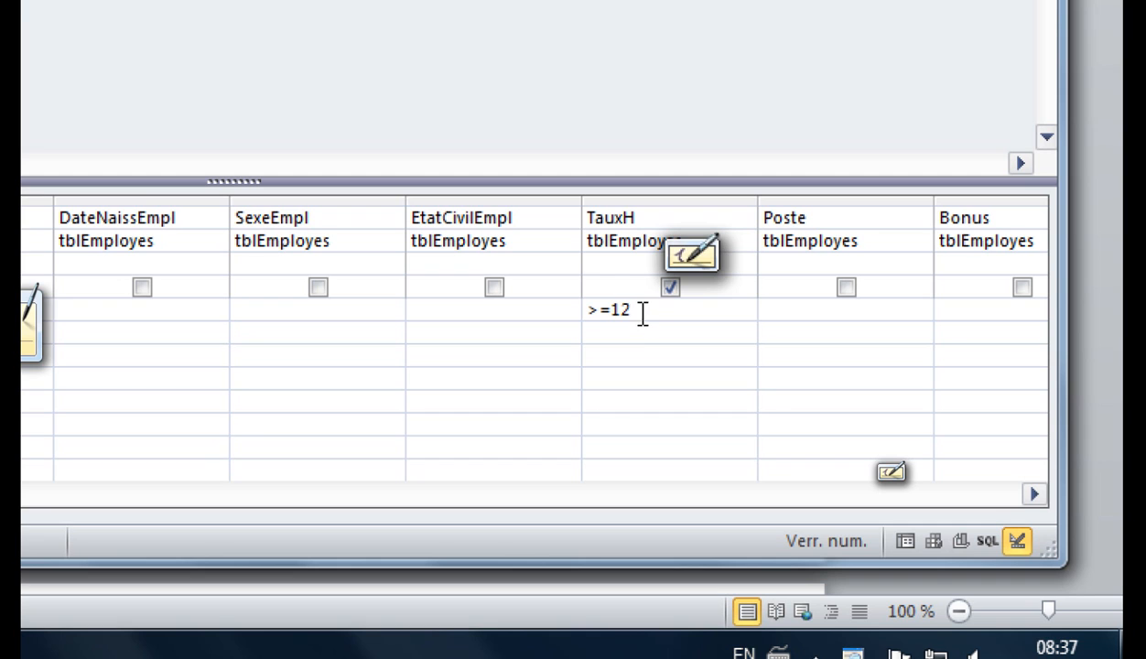
{"action": "left_click_drag", "start_coordinate": [640, 312], "coordinate": [573, 315]}
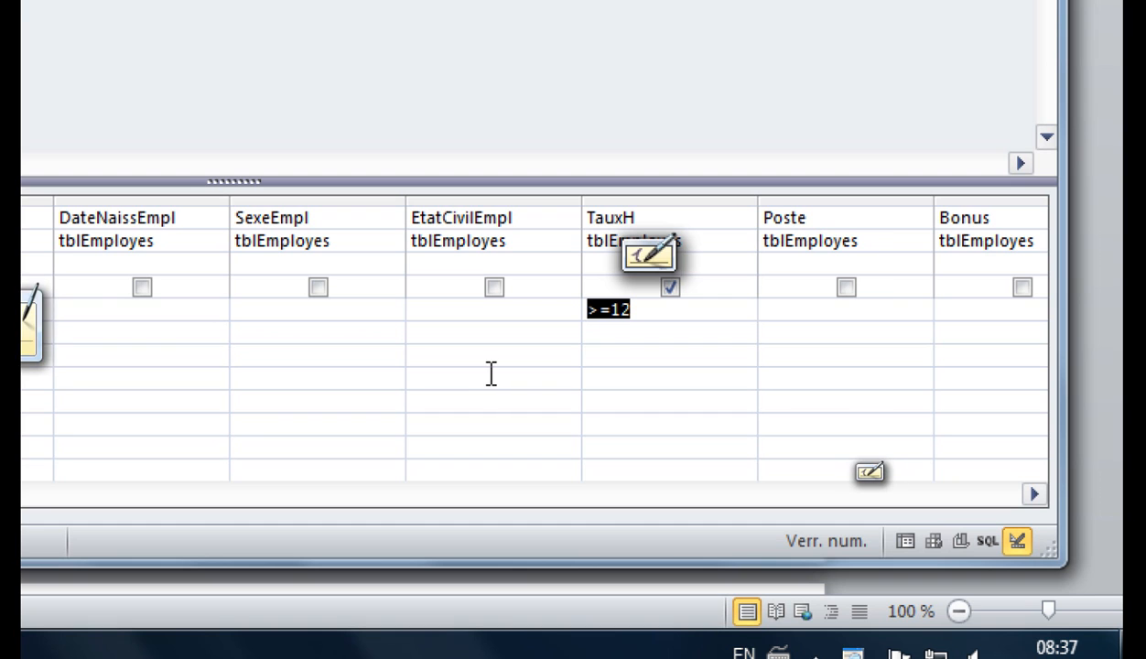
{"action": "left_click", "coordinate": [670, 287]}
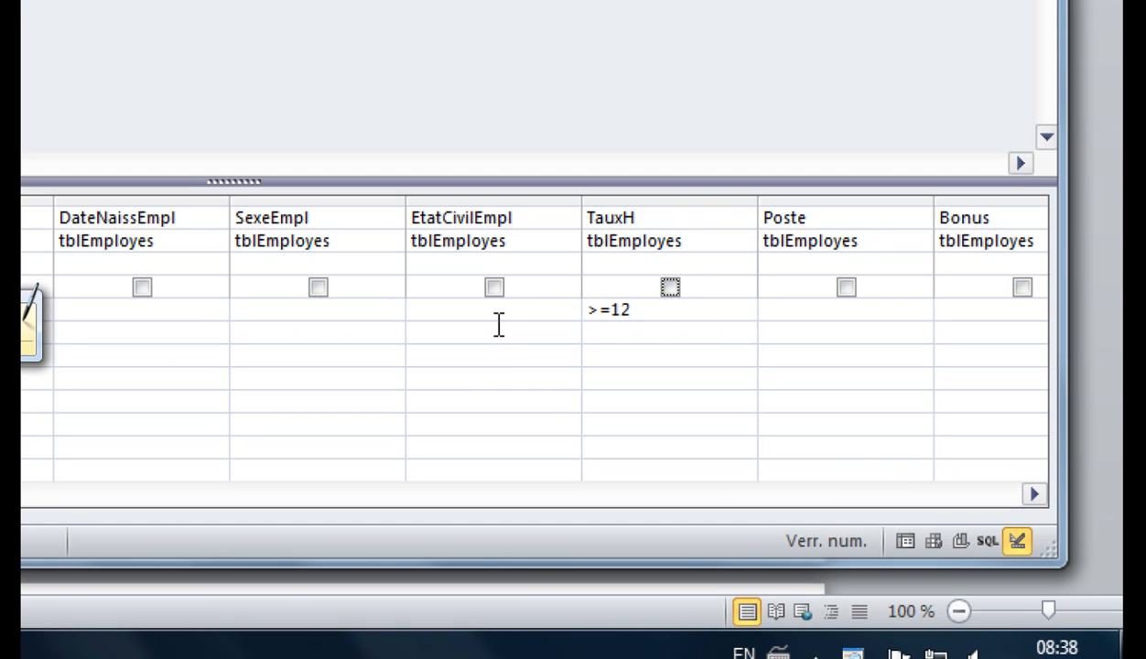
{"action": "key", "text": "ctrl+4"}
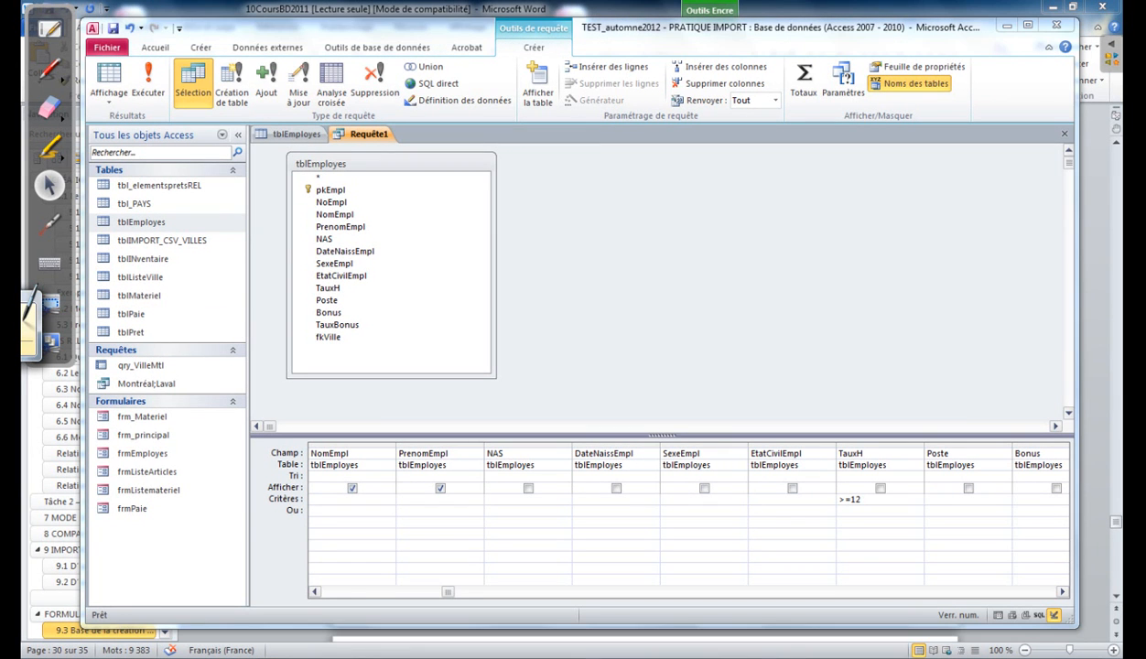
Capture the TauxH column of the query grid onto the current Open-Sankoré page and place it below the list of examples
{"action": "left_click_drag", "start_coordinate": [833, 442], "coordinate": [932, 531]}
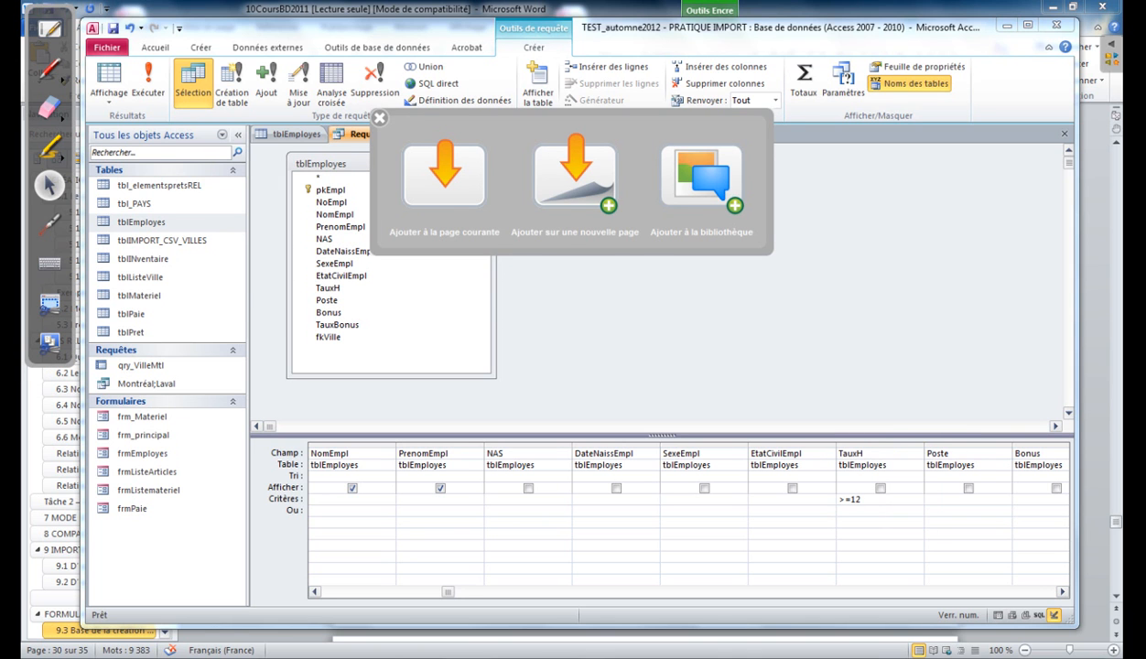
{"action": "left_click", "coordinate": [444, 176]}
{"action": "left_click_drag", "start_coordinate": [572, 328], "coordinate": [156, 458]}
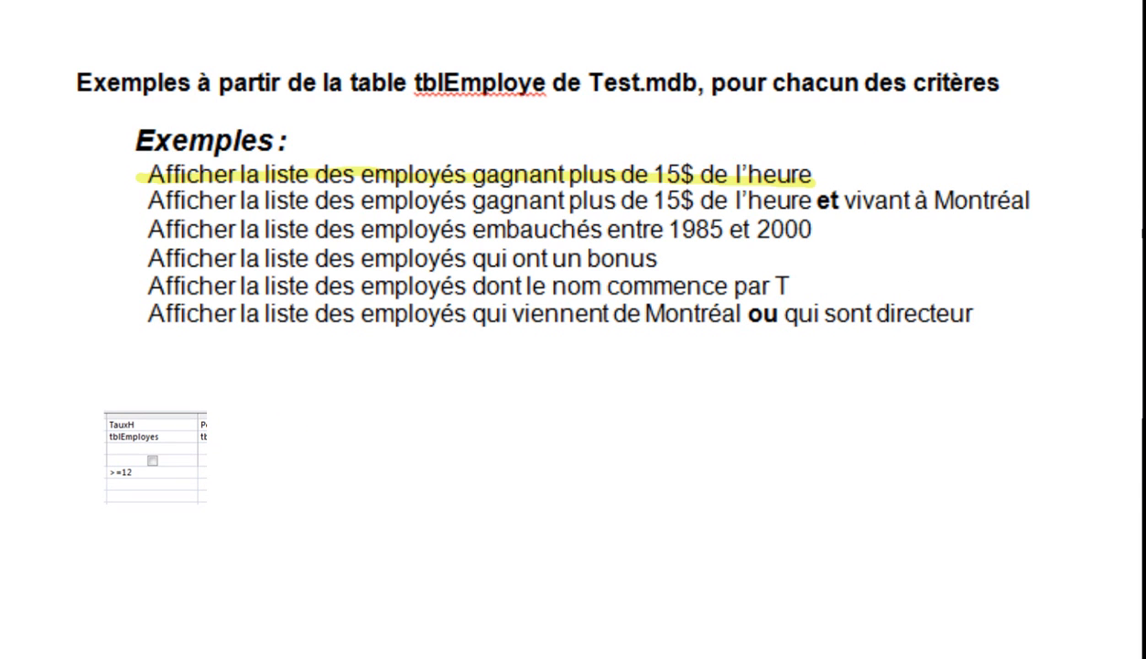
Return to the Access query, show the TauxH field in its results and run it
{"action": "key", "text": "alt+Tab"}
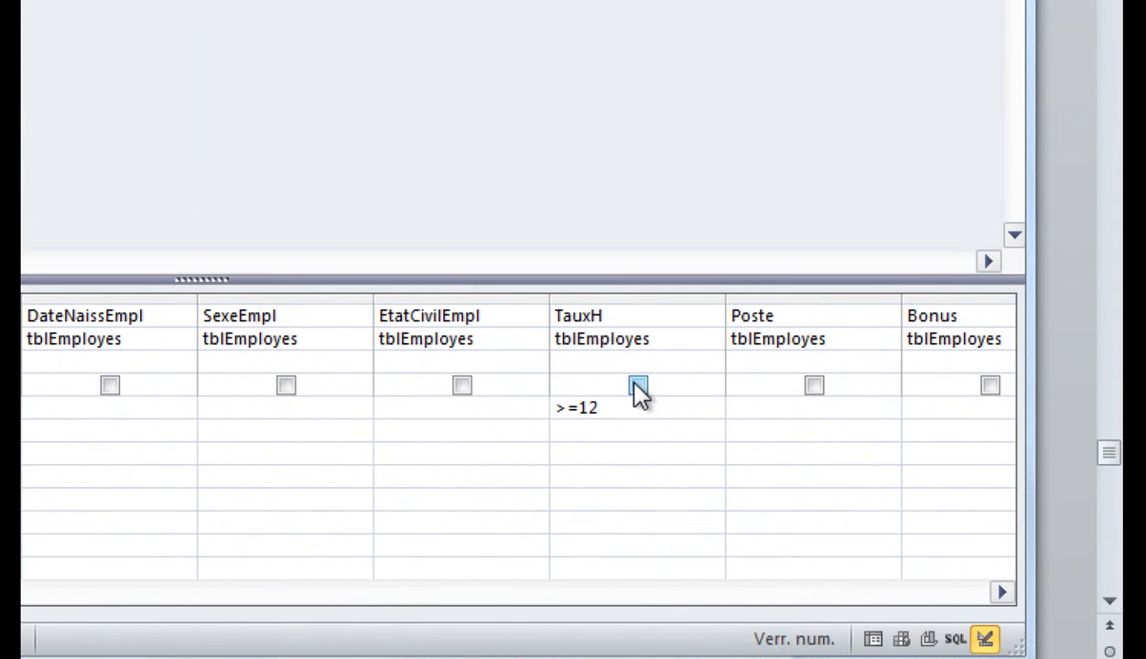
{"action": "left_click", "coordinate": [638, 386]}
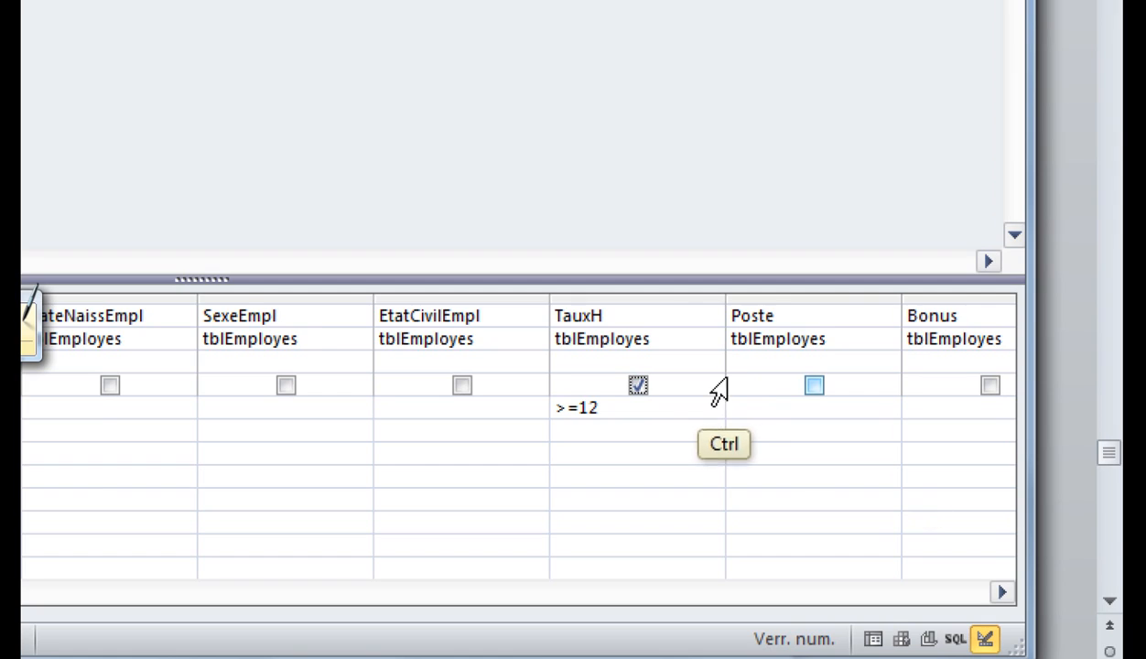
{"action": "key", "text": "ctrl+4"}
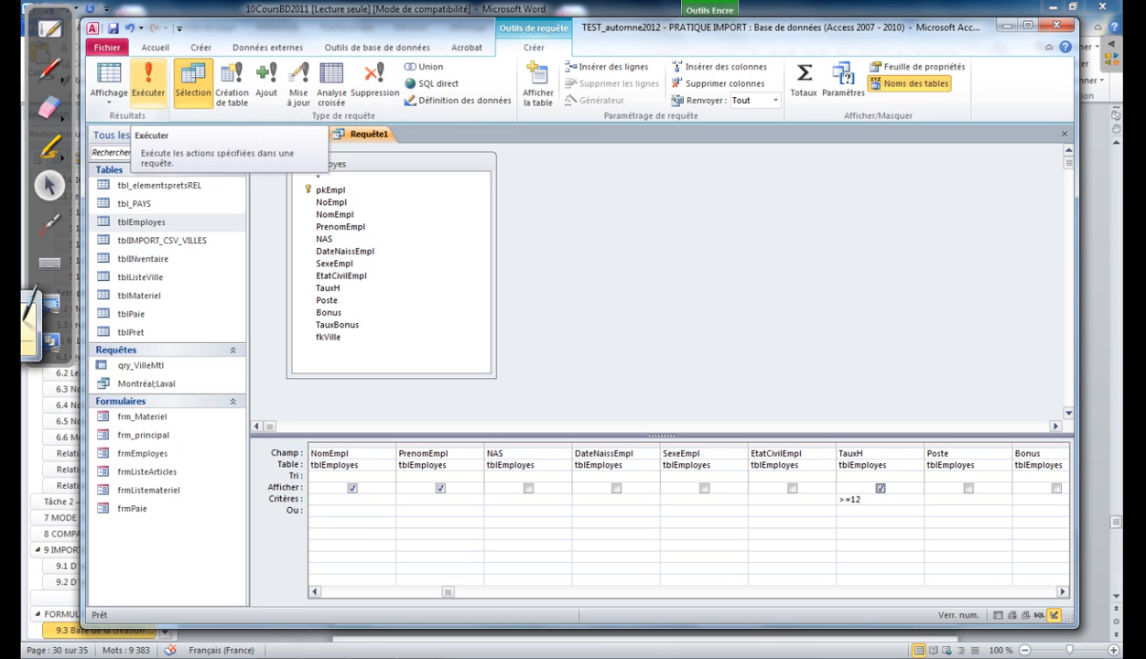
{"action": "left_click", "coordinate": [148, 87]}
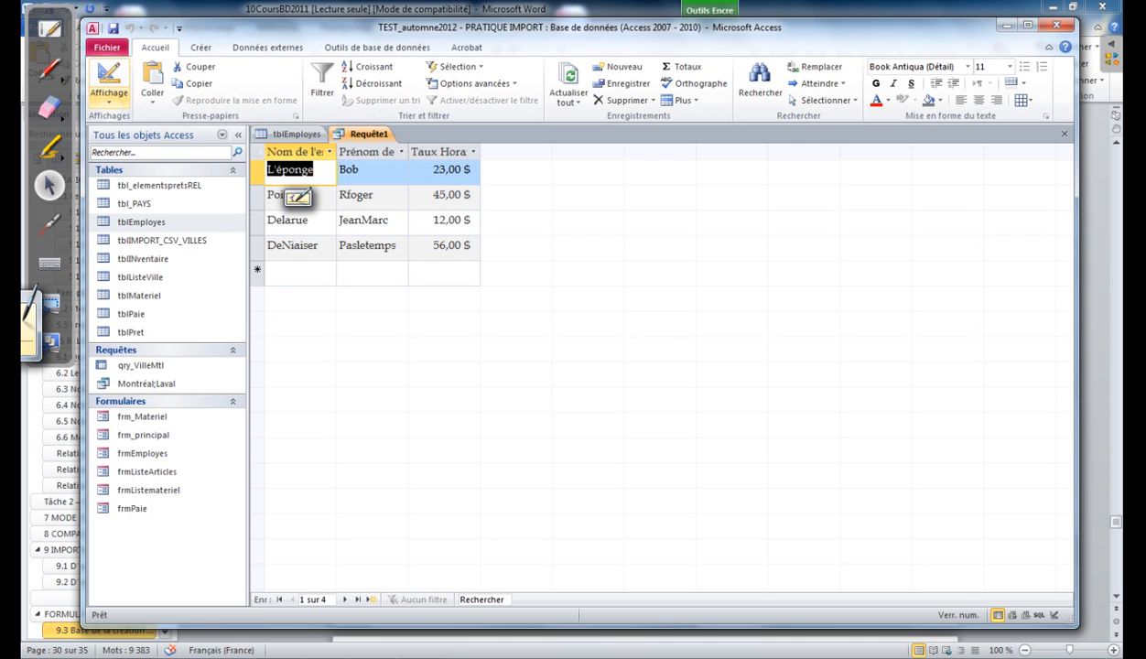
Change the TauxH criterion to >=25 in the query design and run the query again
{"action": "left_click", "coordinate": [112, 101]}
{"action": "left_click", "coordinate": [146, 255]}
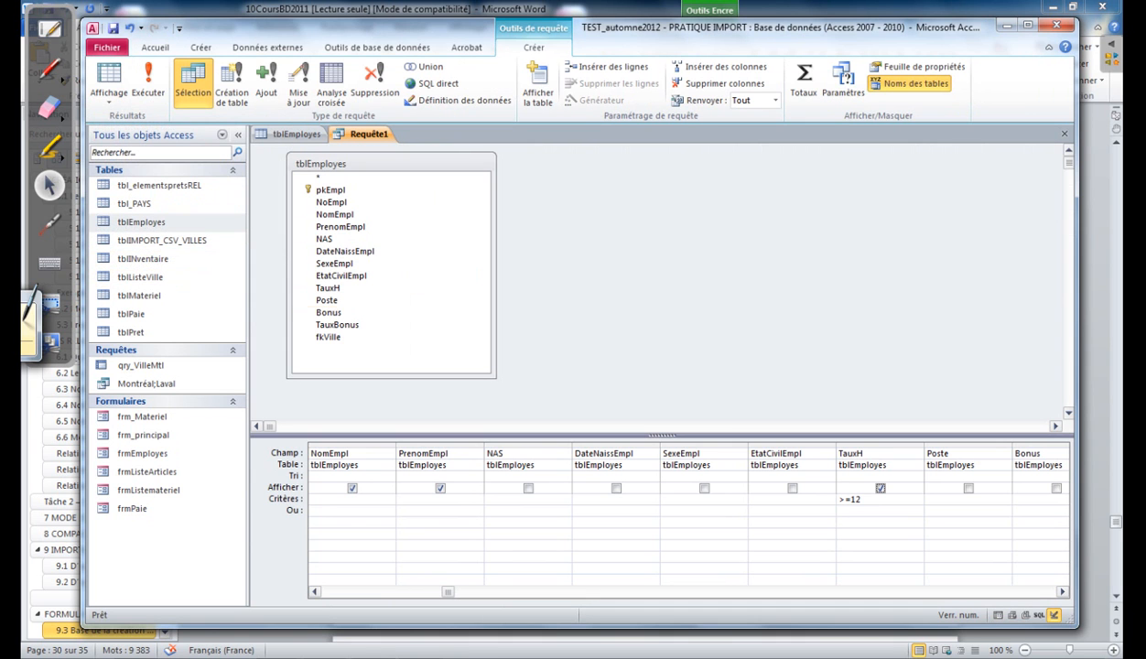
{"action": "left_click", "coordinate": [855, 498]}
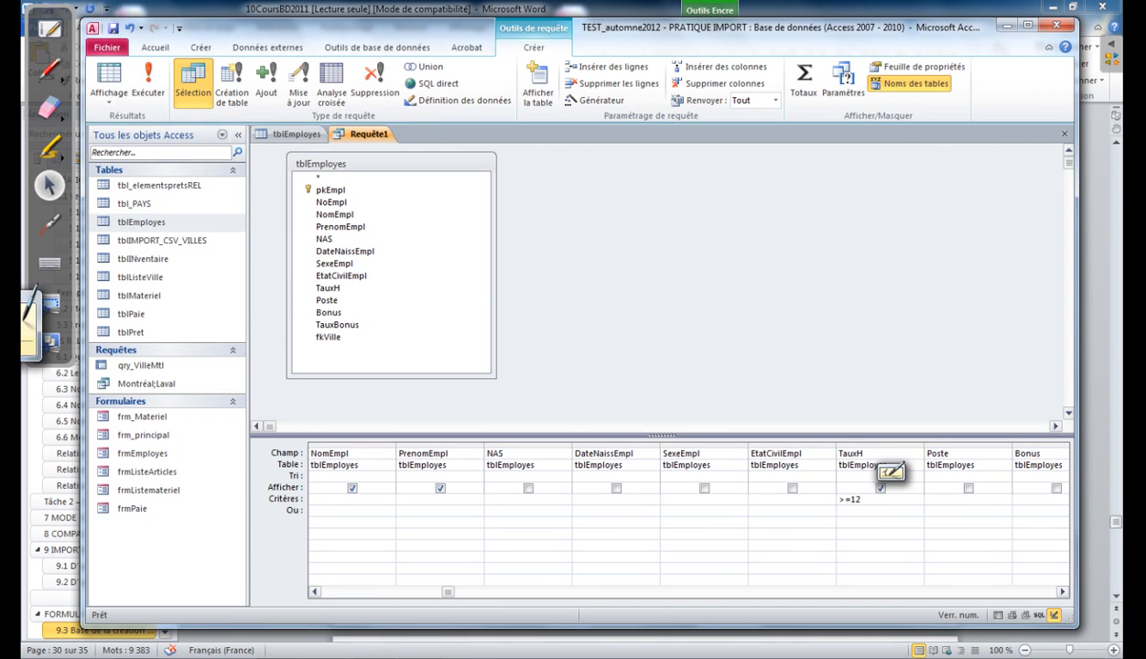
{"action": "key", "text": "BackSpace"}
{"action": "key", "text": "BackSpace"}
{"action": "type", "text": "25"}
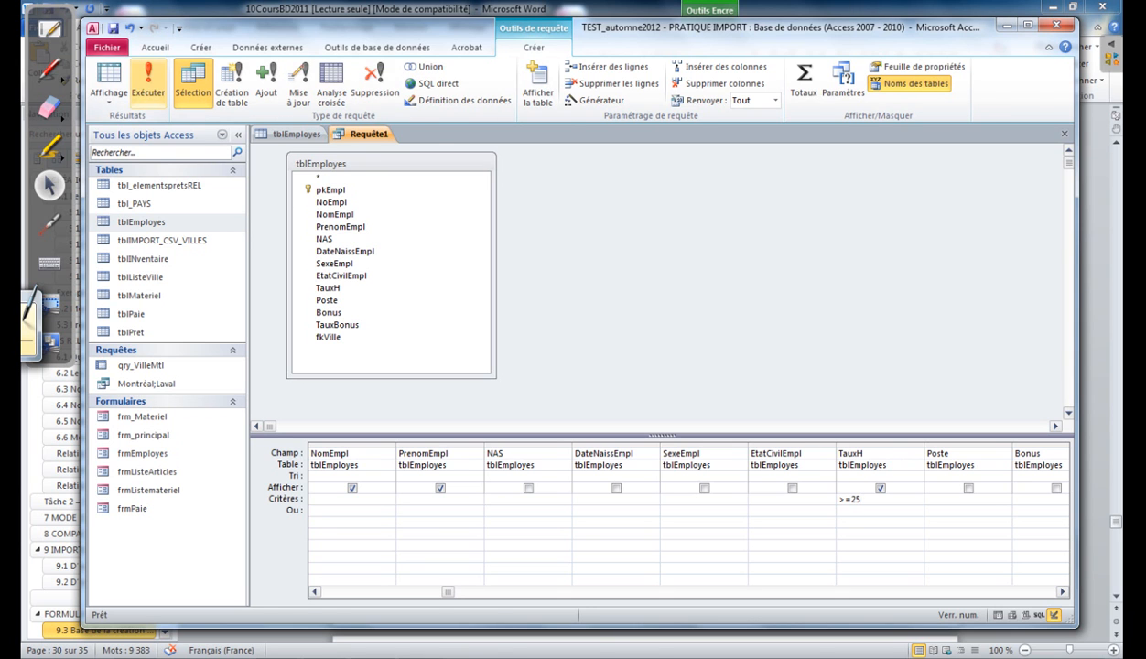
{"action": "left_click", "coordinate": [148, 83]}
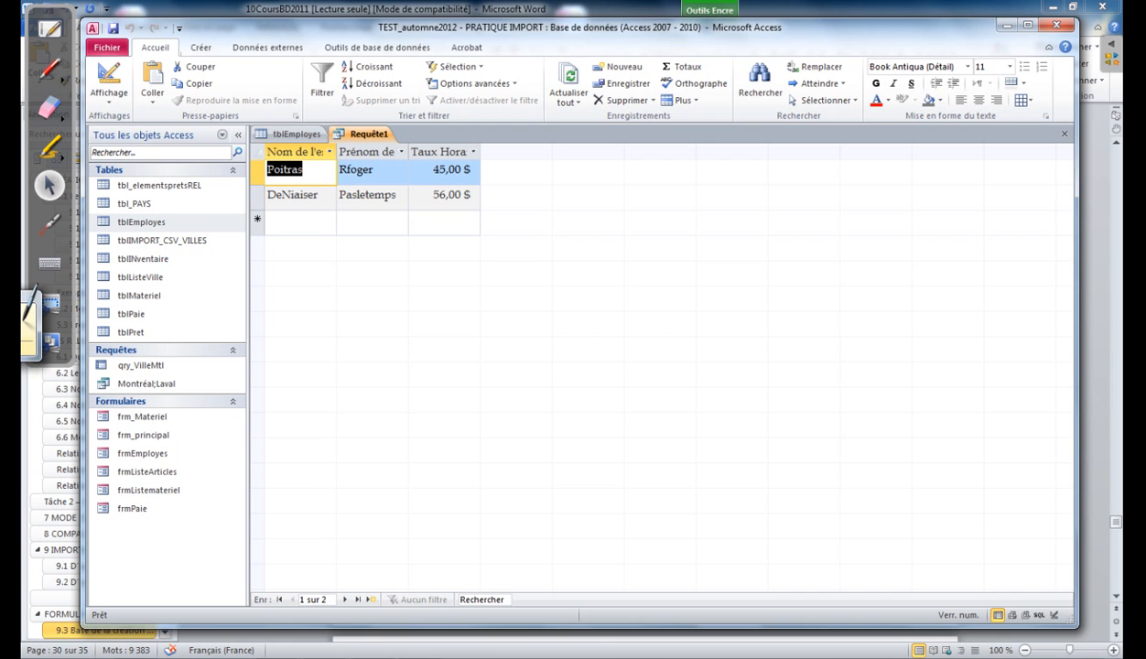
Save the query under the name qryTauxHor>25
{"action": "left_click", "coordinate": [112, 28]}
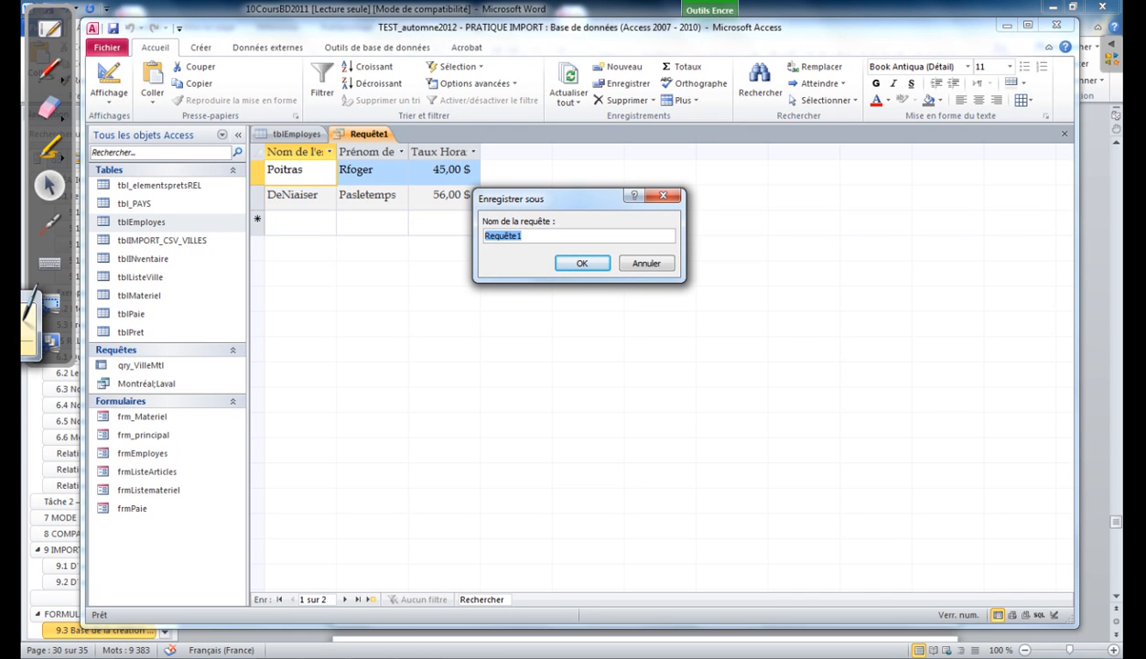
{"action": "key", "text": "super+plus"}
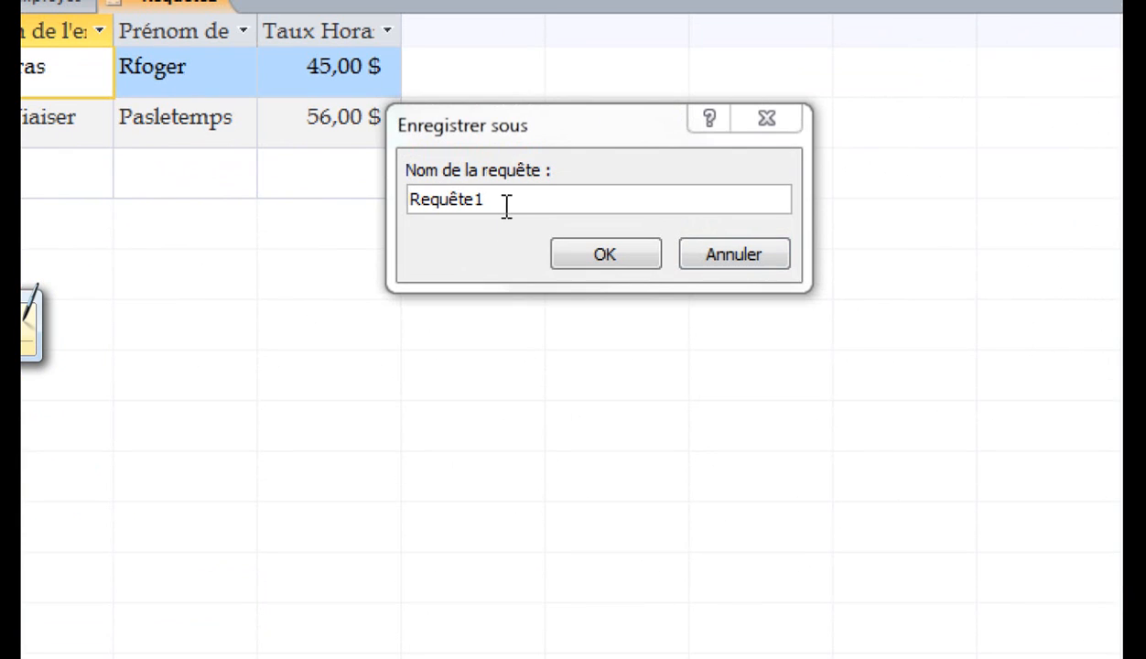
{"action": "left_click_drag", "start_coordinate": [506, 206], "coordinate": [416, 206]}
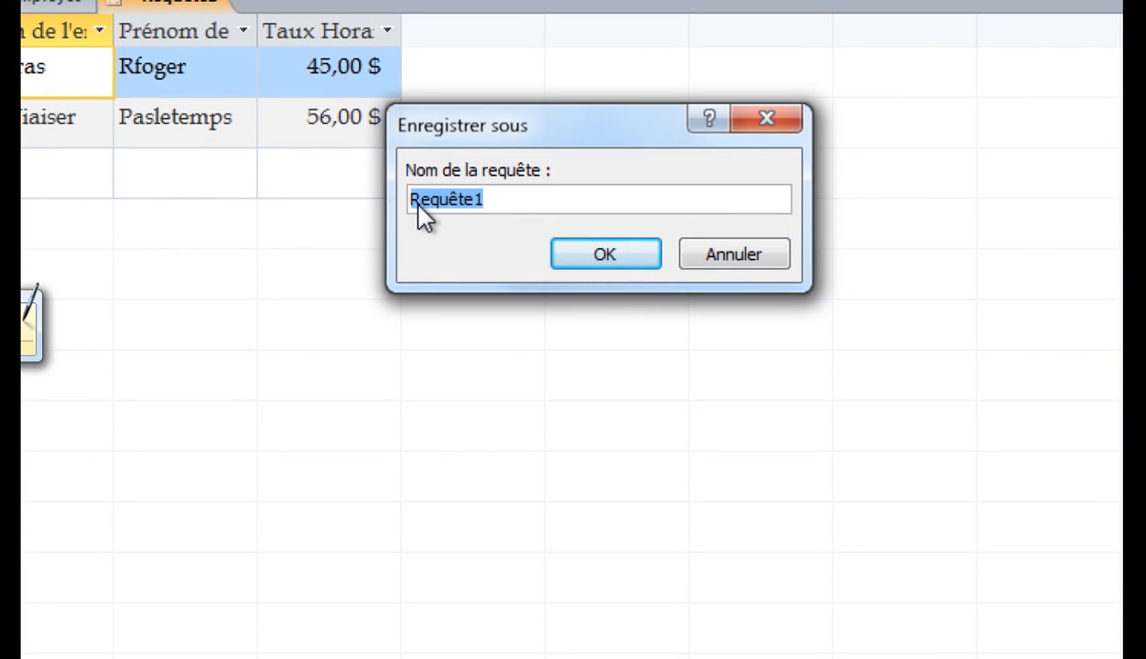
{"action": "type", "text": "qr"}
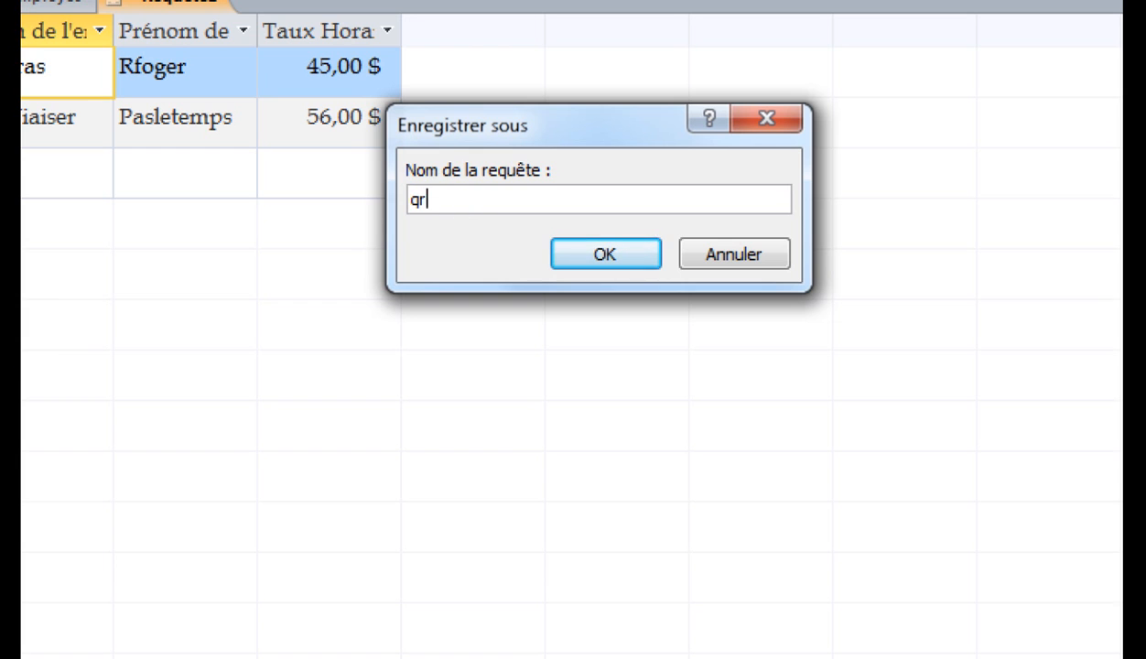
{"action": "type", "text": "y"}
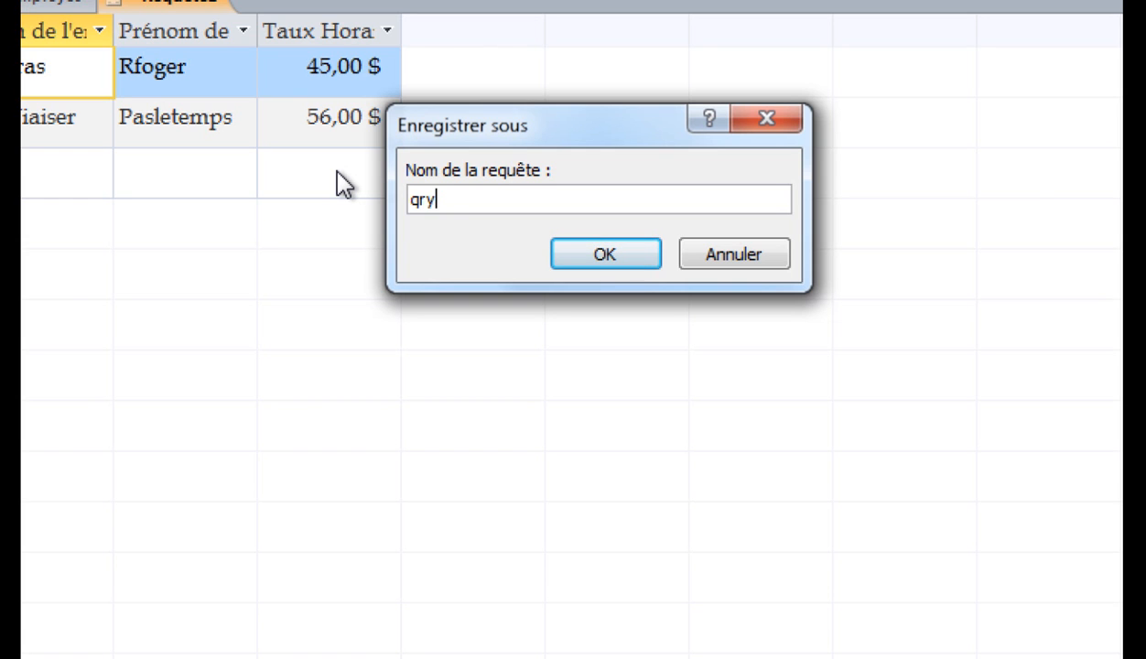
{"action": "type", "text": "T"}
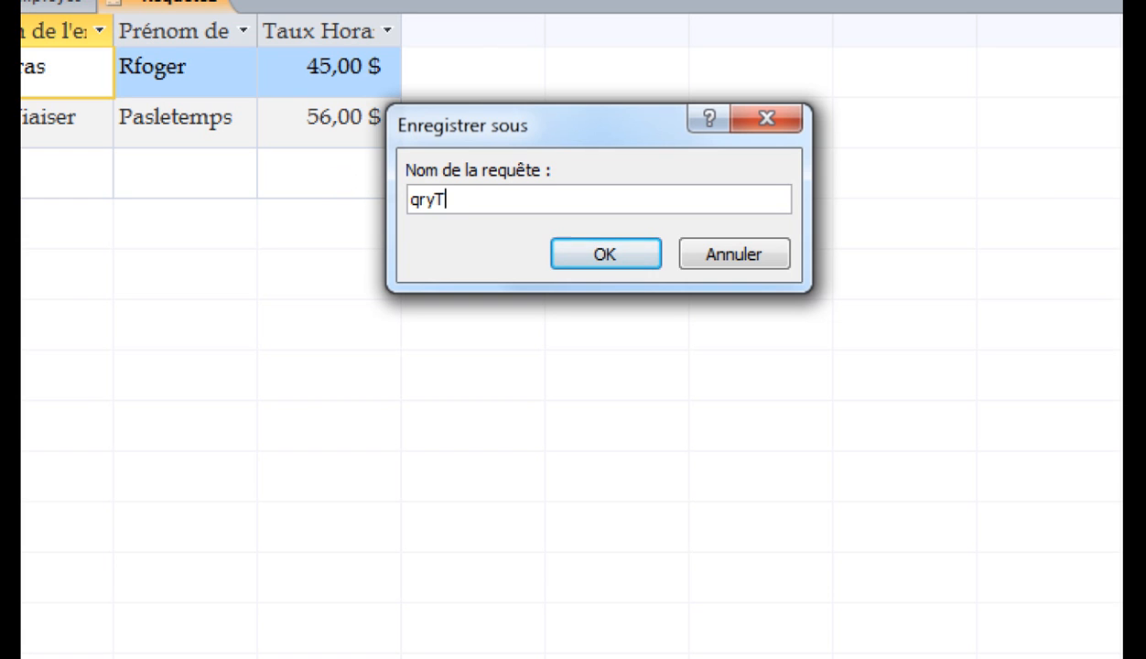
{"action": "type", "text": "auxHor"}
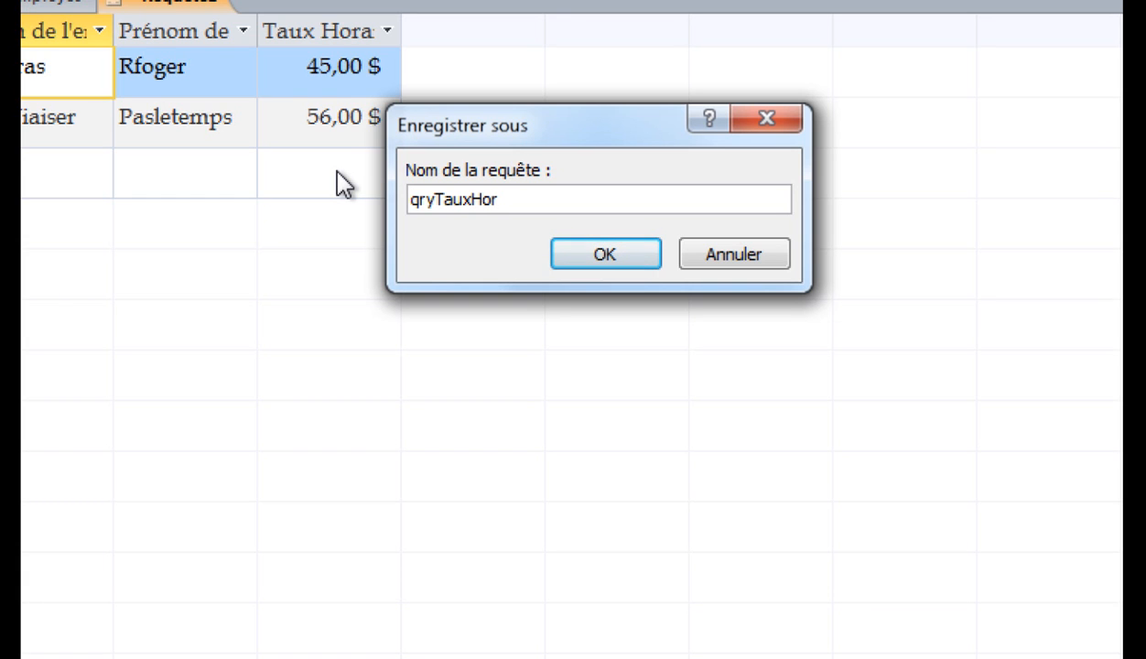
{"action": "key", "text": "BackSpace"}
{"action": "type", "text": "r>25"}
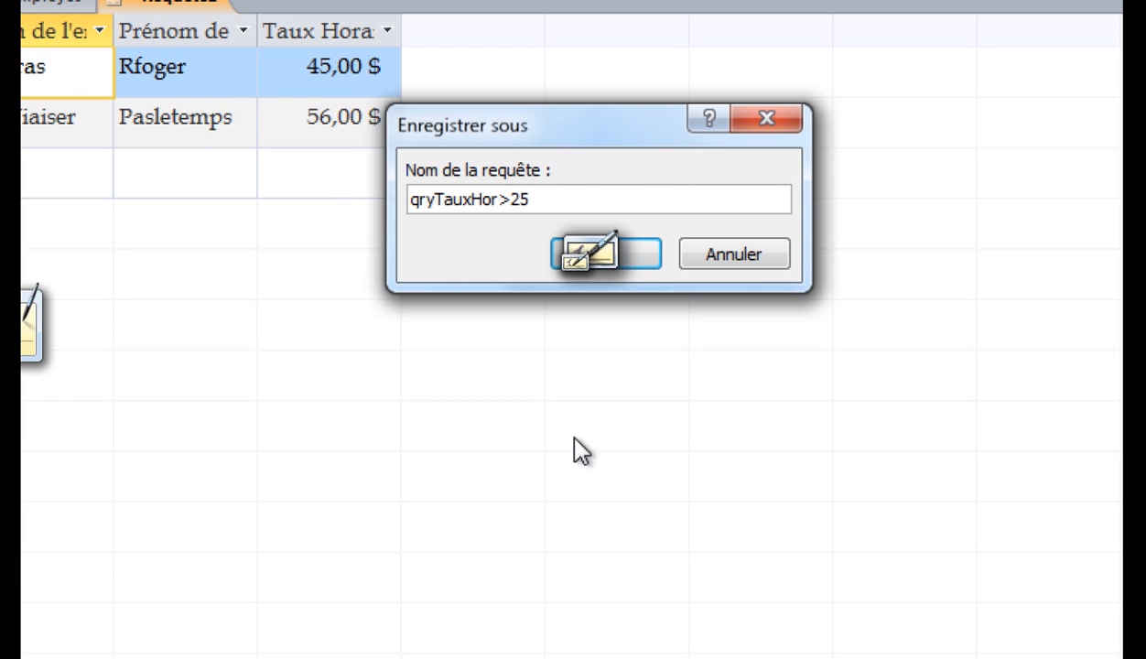
{"action": "left_click", "coordinate": [633, 256]}
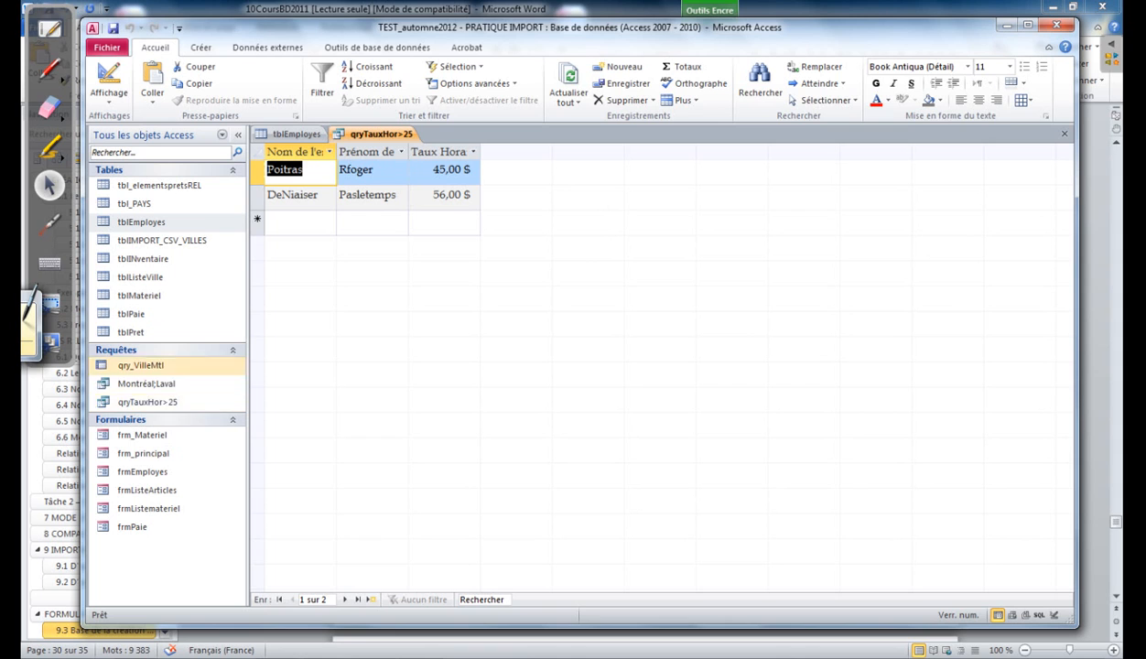
Compare the Ville, Poste and hourly-rate values of the employees in tblEmployes with the qryTauxHor>25 results
{"action": "left_click", "coordinate": [147, 401]}
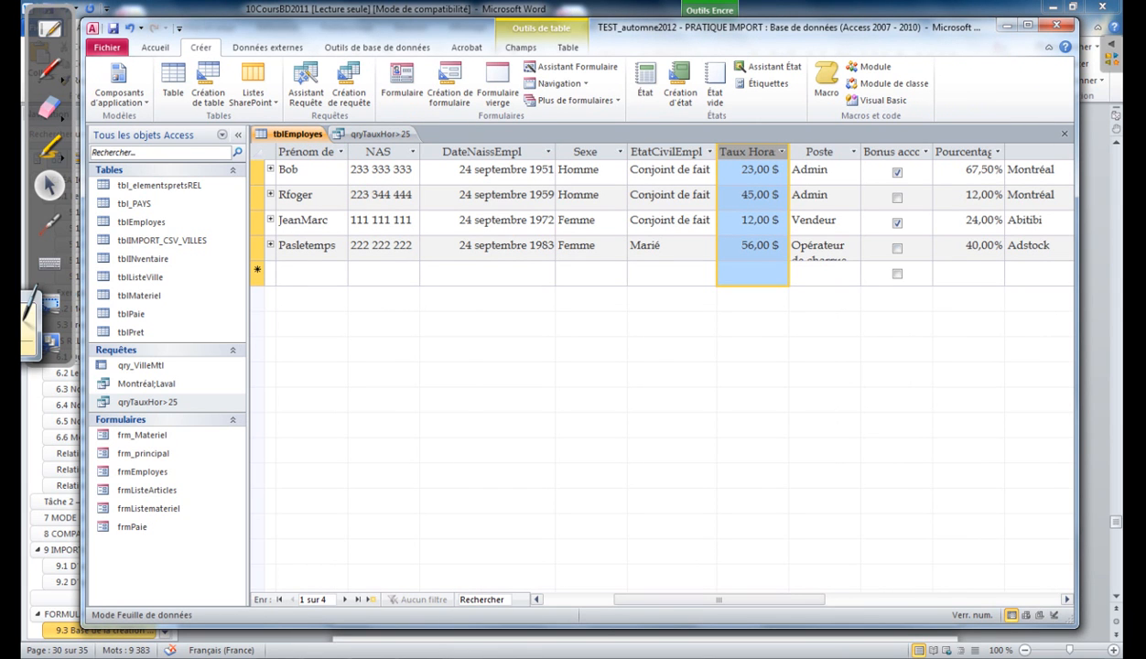
{"action": "left_click", "coordinate": [1012, 194]}
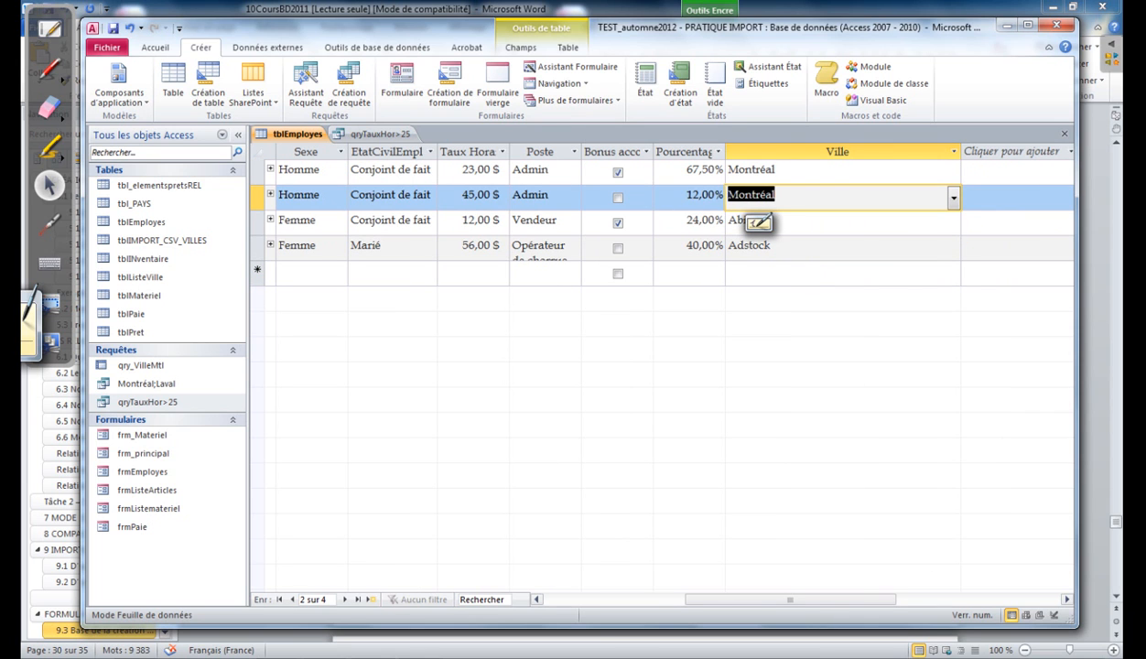
{"action": "left_click", "coordinate": [766, 245]}
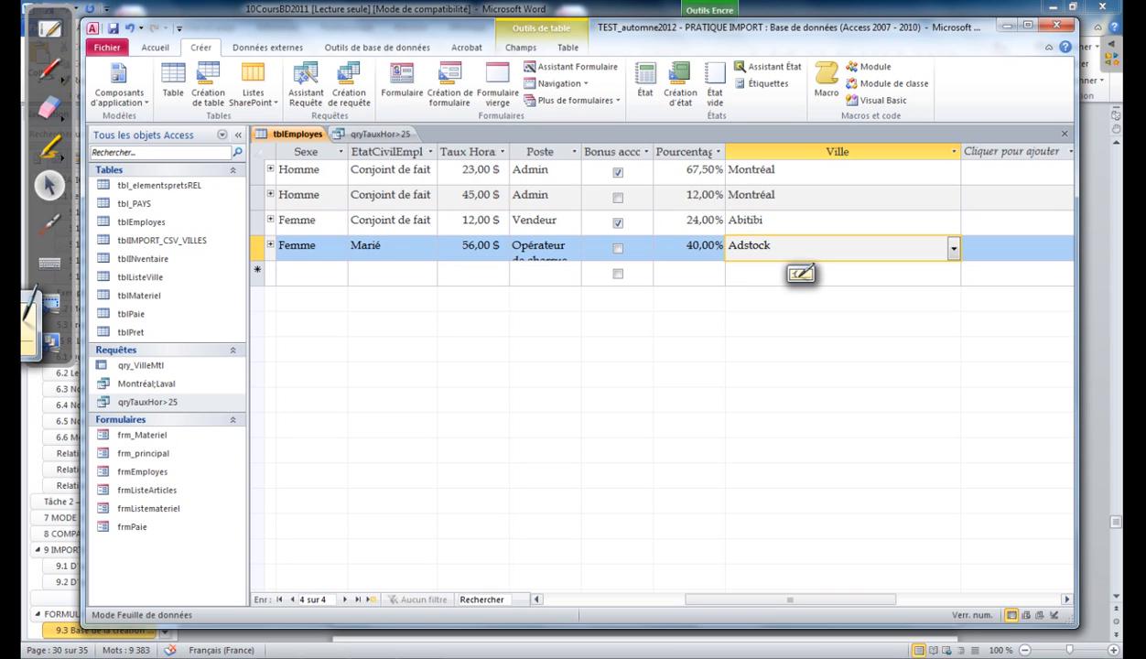
{"action": "left_click", "coordinate": [540, 194]}
{"action": "left_click", "coordinate": [637, 600]}
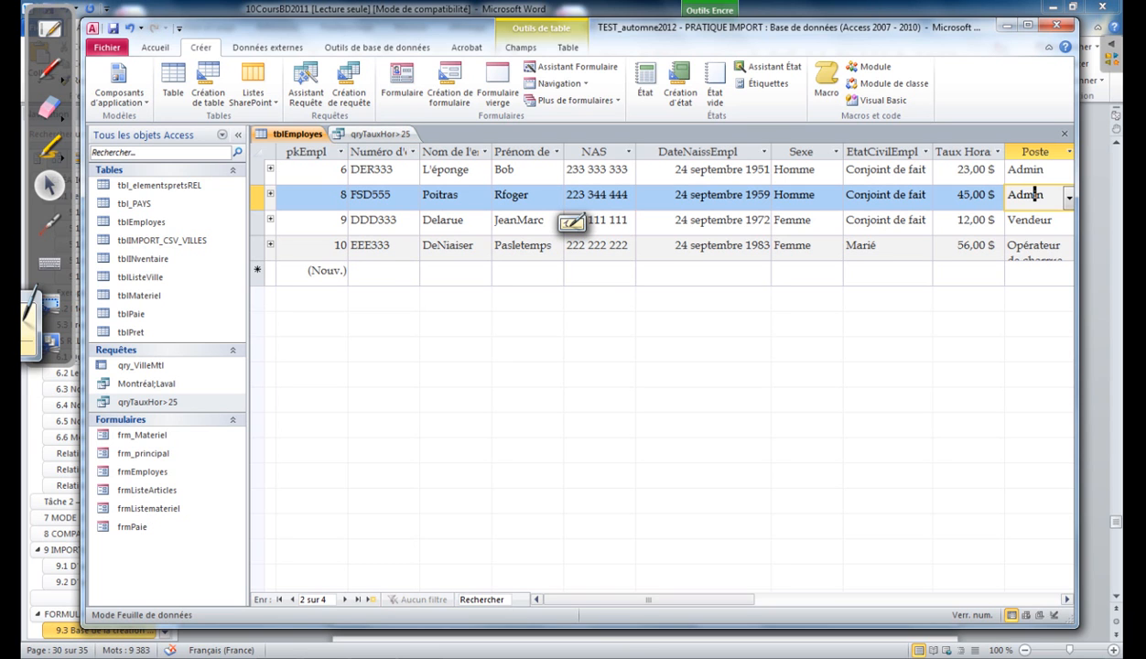
{"action": "left_click", "coordinate": [375, 134]}
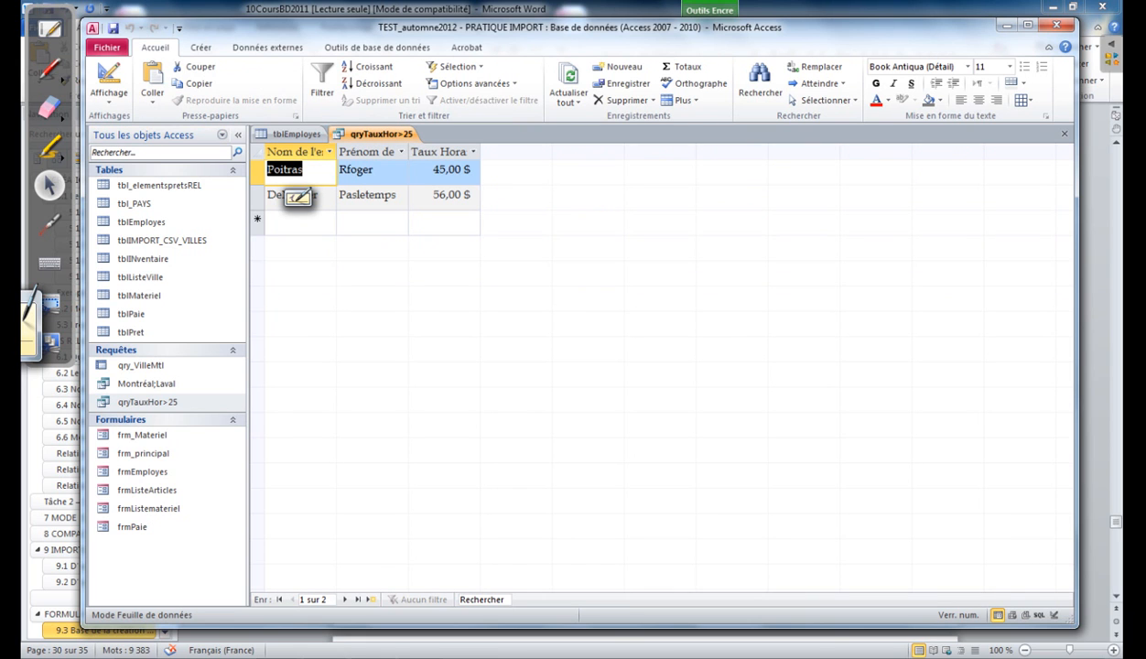
Create a new query in design view based on the tblEmployes table
{"action": "left_click", "coordinate": [200, 47]}
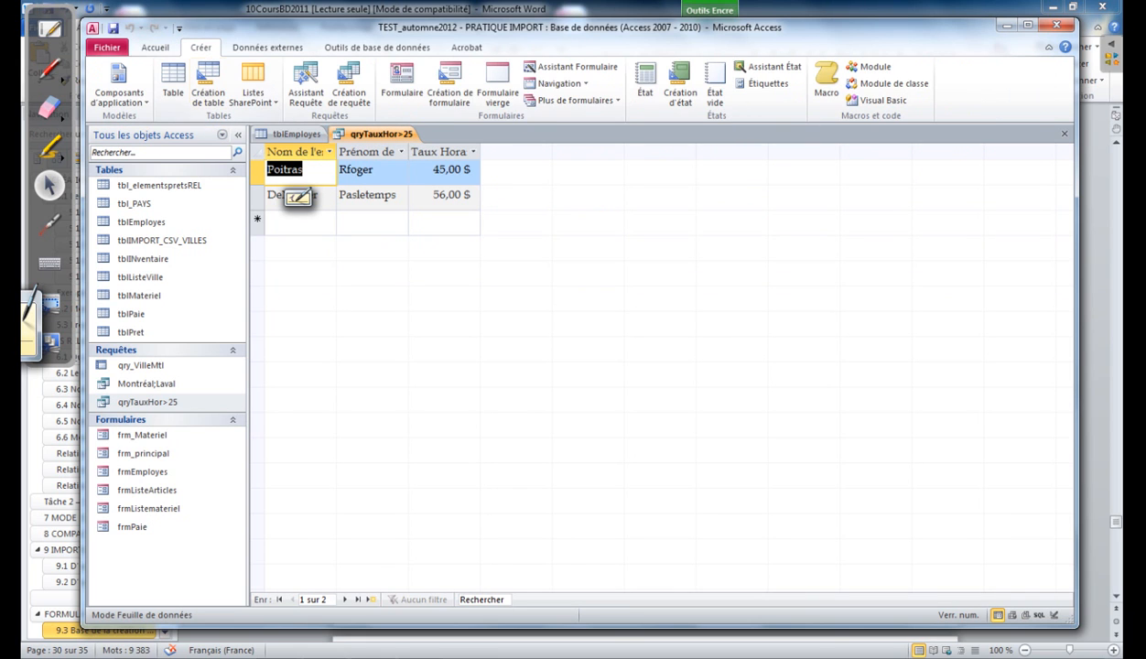
{"action": "left_click", "coordinate": [348, 85]}
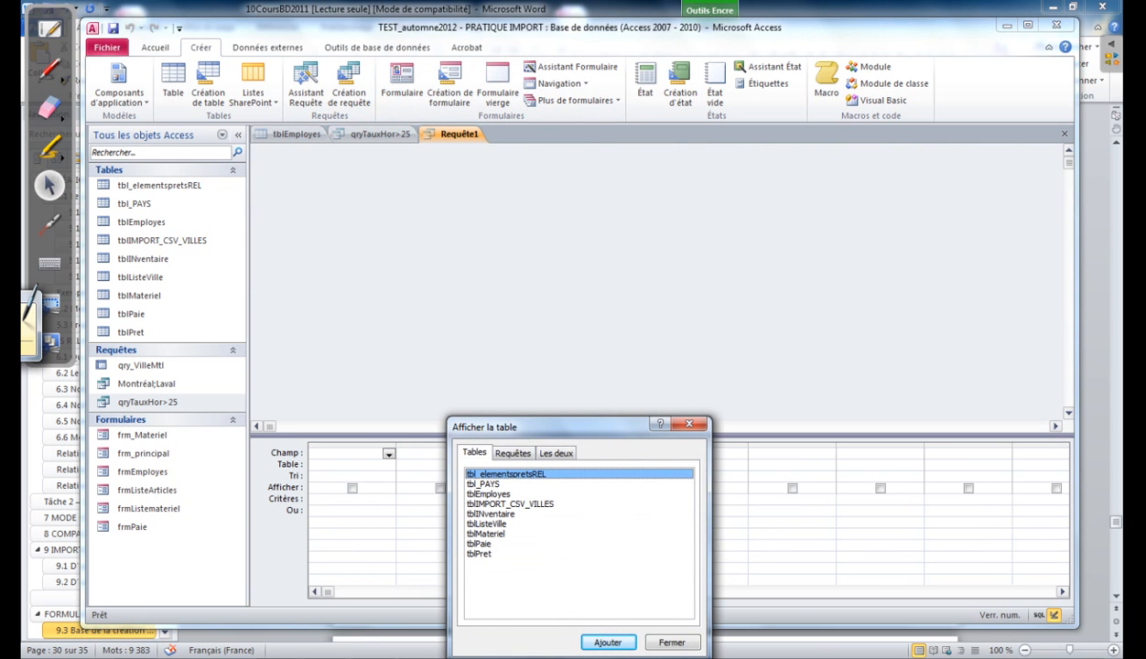
{"action": "double_click", "coordinate": [488, 493]}
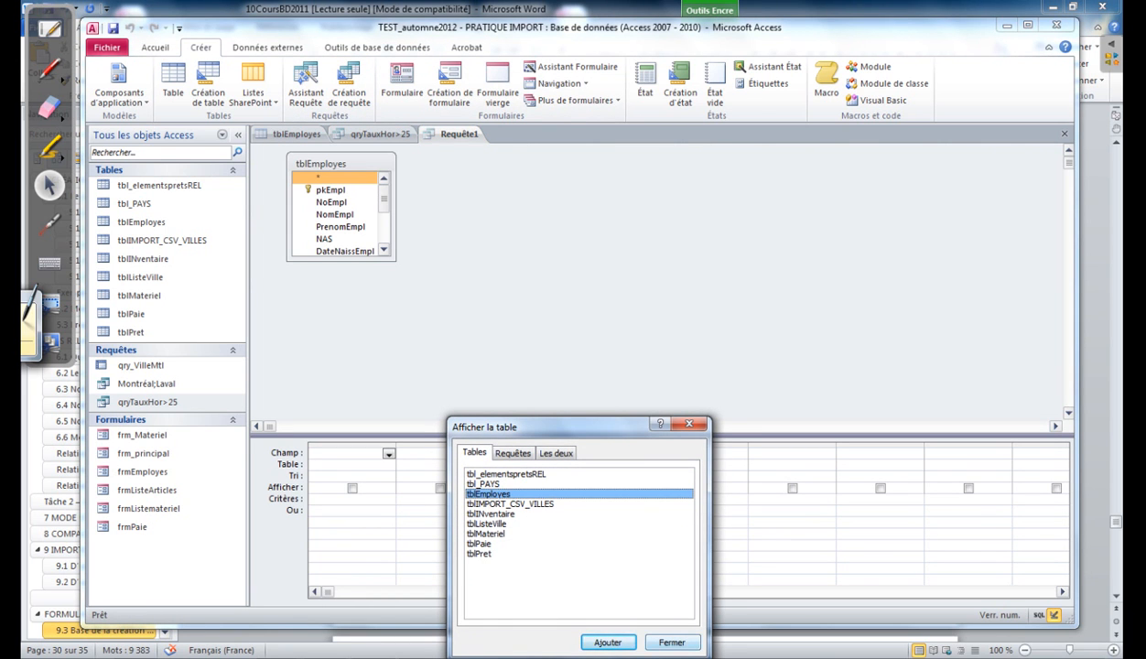
{"action": "left_click", "coordinate": [670, 643]}
Add pkEmpl, NoEmpl, NomEmpl, PrenomEmpl, NAS and DateNaissEmpl to the query grid, enlarging the tblEmployes field list to show all fields
{"action": "left_click", "coordinate": [331, 190]}
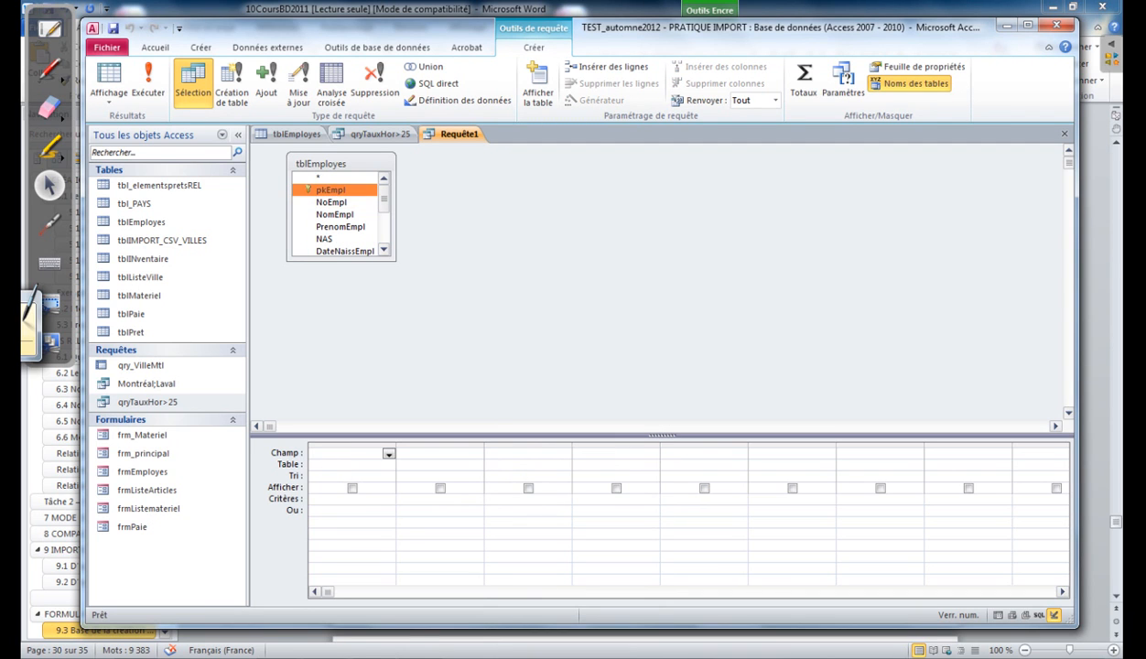
{"action": "double_click", "coordinate": [331, 190]}
{"action": "double_click", "coordinate": [332, 202]}
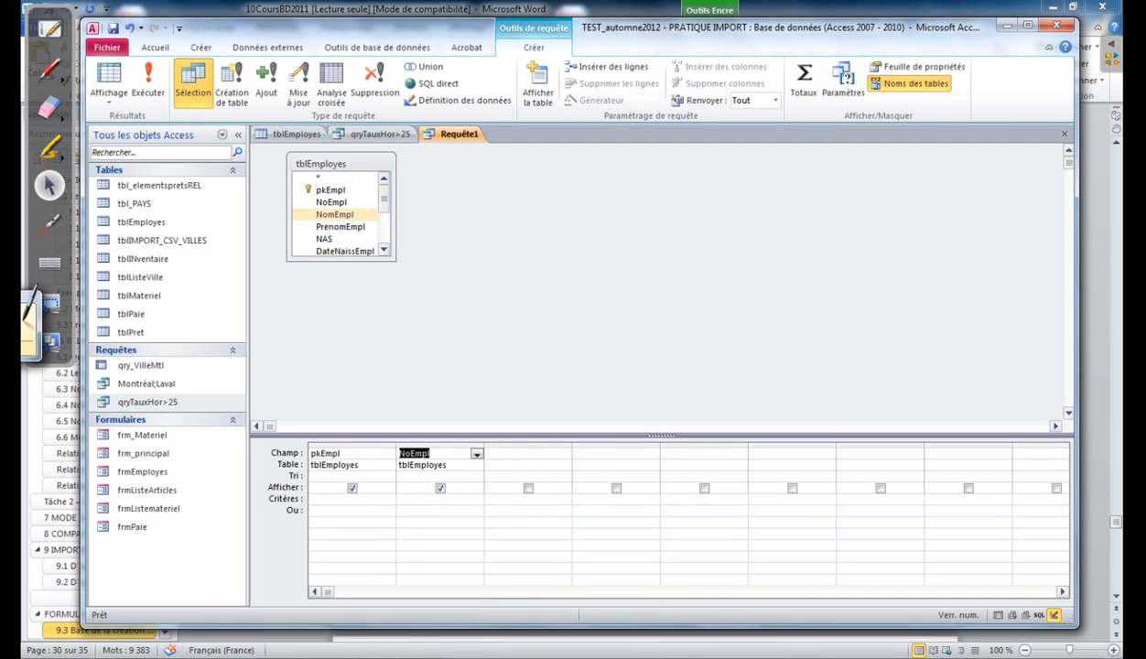
{"action": "double_click", "coordinate": [334, 214]}
{"action": "double_click", "coordinate": [340, 226]}
{"action": "left_click_drag", "start_coordinate": [395, 260], "coordinate": [506, 408]}
{"action": "double_click", "coordinate": [324, 239]}
{"action": "double_click", "coordinate": [345, 251]}
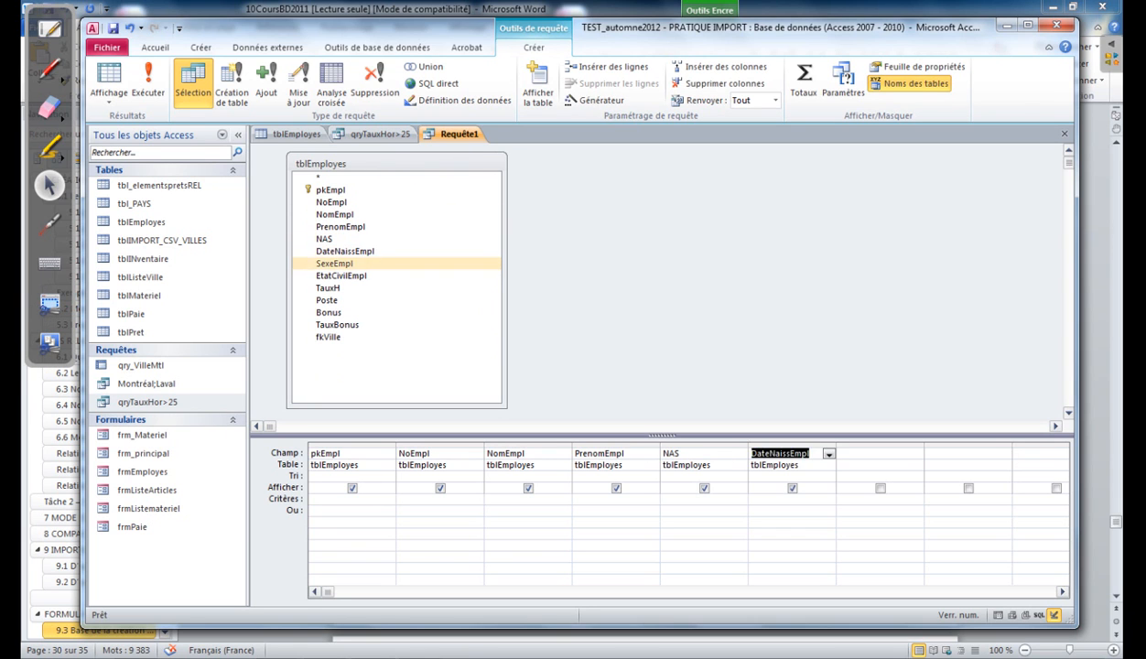
Add SexeEmpl, EtatCivilEmpl, TauxH, Poste, Bonus, TauxBonus and fkVille to the query grid
{"action": "double_click", "coordinate": [334, 263]}
{"action": "double_click", "coordinate": [340, 275]}
{"action": "double_click", "coordinate": [327, 287]}
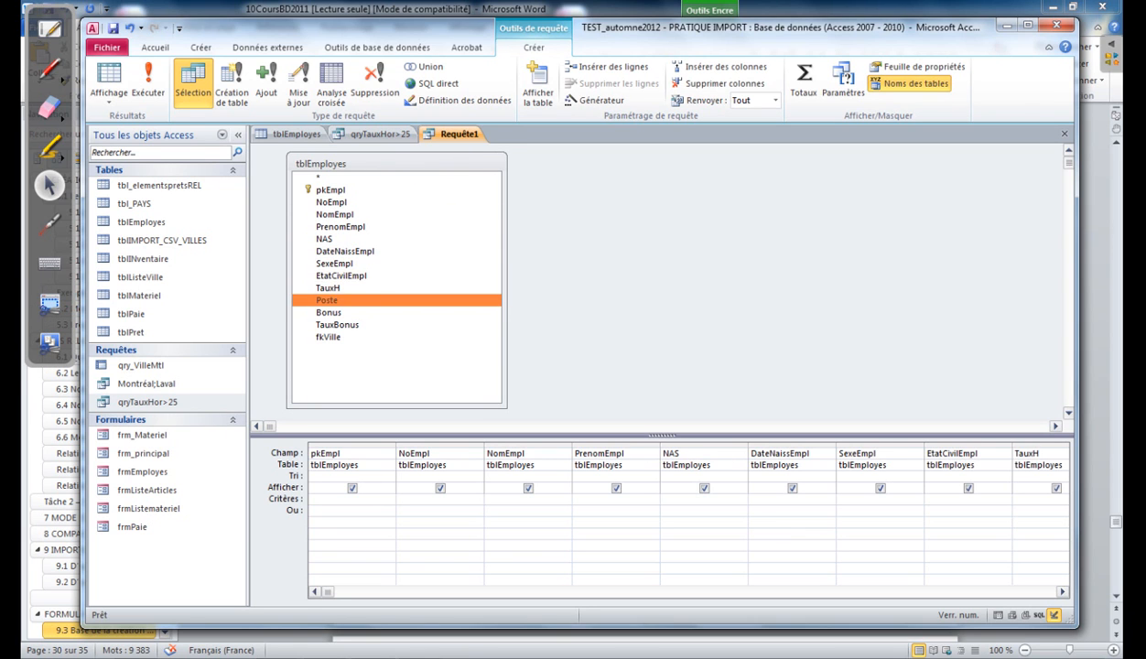
{"action": "double_click", "coordinate": [326, 300]}
{"action": "double_click", "coordinate": [328, 312]}
{"action": "double_click", "coordinate": [337, 325]}
{"action": "double_click", "coordinate": [328, 336]}
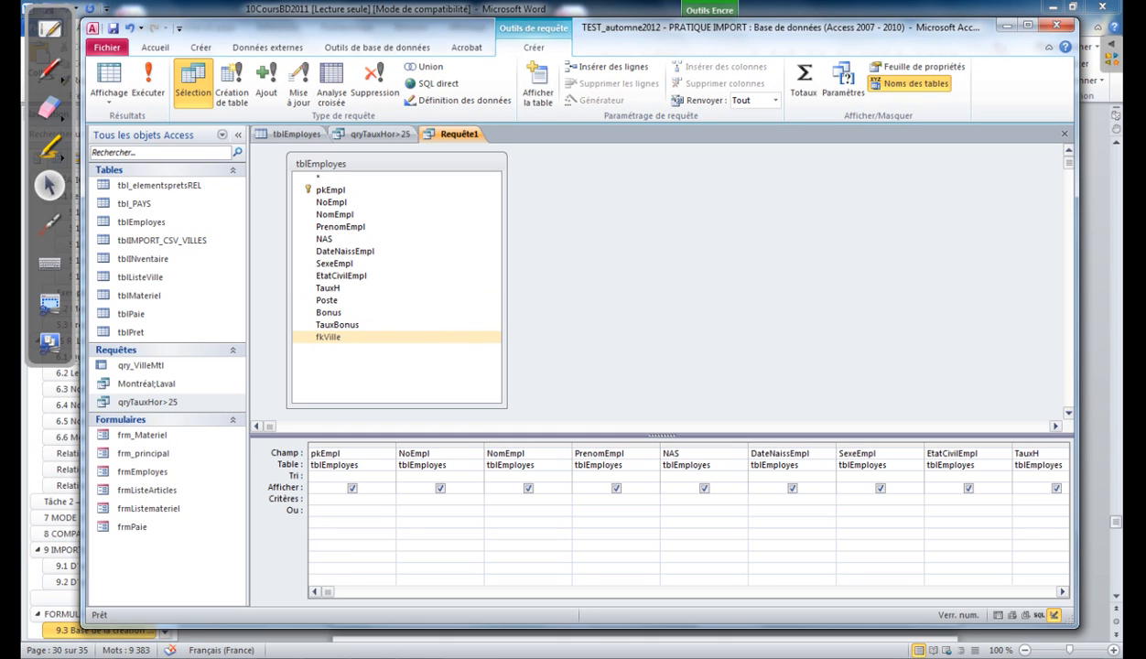
Hide pkEmpl, NoEmpl, NAS, DateNaissEmpl, SexeEmpl, EtatCivilEmpl, Poste, Bonus and TauxBonus from the query results
{"action": "left_click", "coordinate": [328, 592]}
{"action": "left_click", "coordinate": [353, 488]}
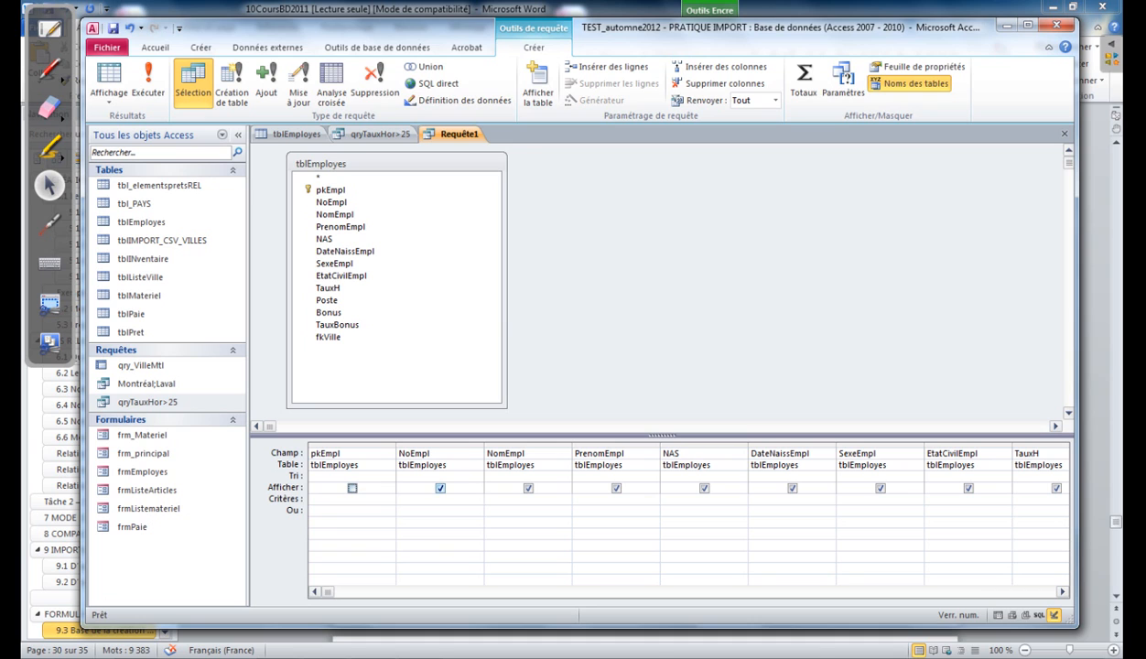
{"action": "left_click", "coordinate": [440, 488]}
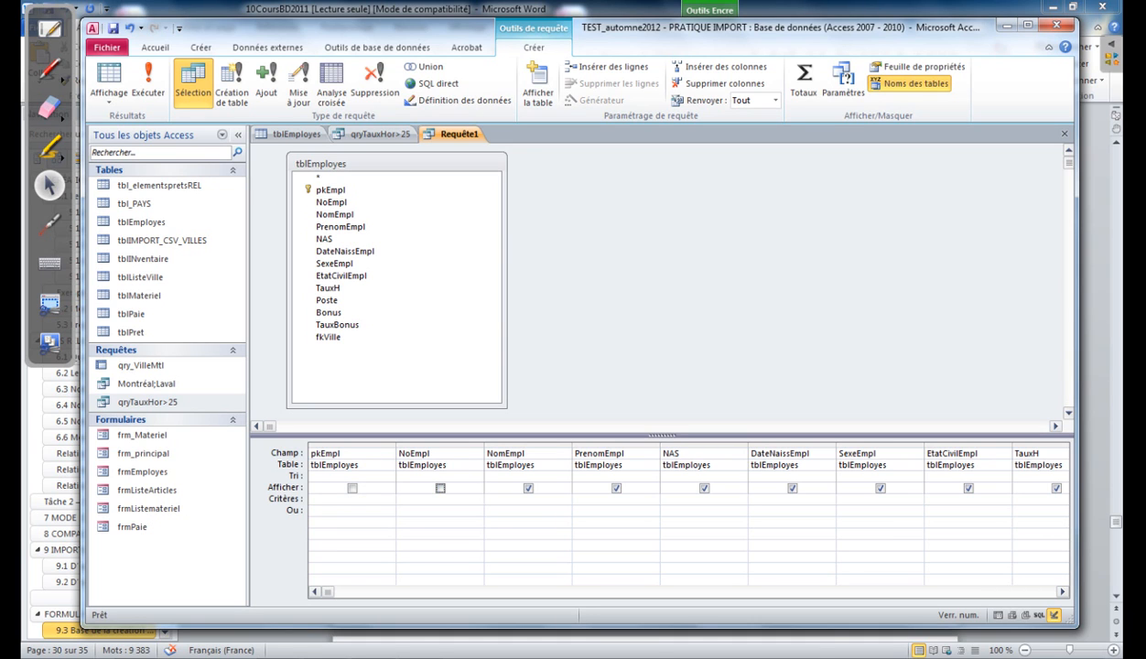
{"action": "left_click", "coordinate": [704, 489]}
{"action": "left_click", "coordinate": [793, 489]}
{"action": "left_click", "coordinate": [880, 489]}
{"action": "left_click", "coordinate": [968, 488]}
{"action": "left_click", "coordinate": [968, 592]}
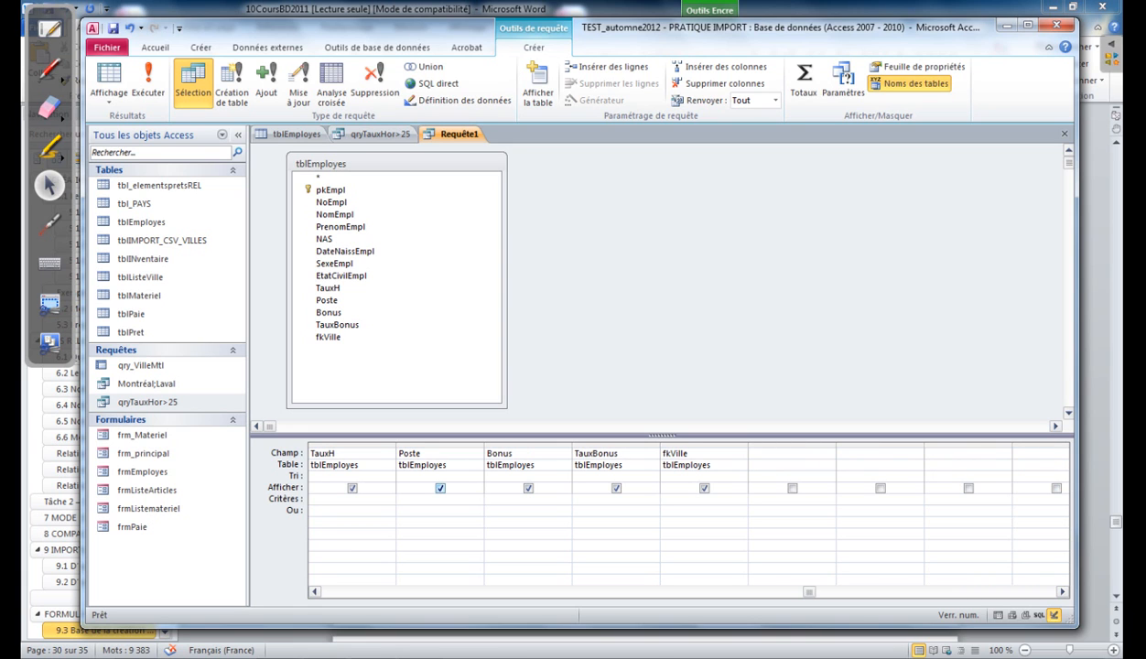
{"action": "left_click", "coordinate": [440, 488]}
{"action": "left_click", "coordinate": [528, 488]}
{"action": "left_click", "coordinate": [616, 487]}
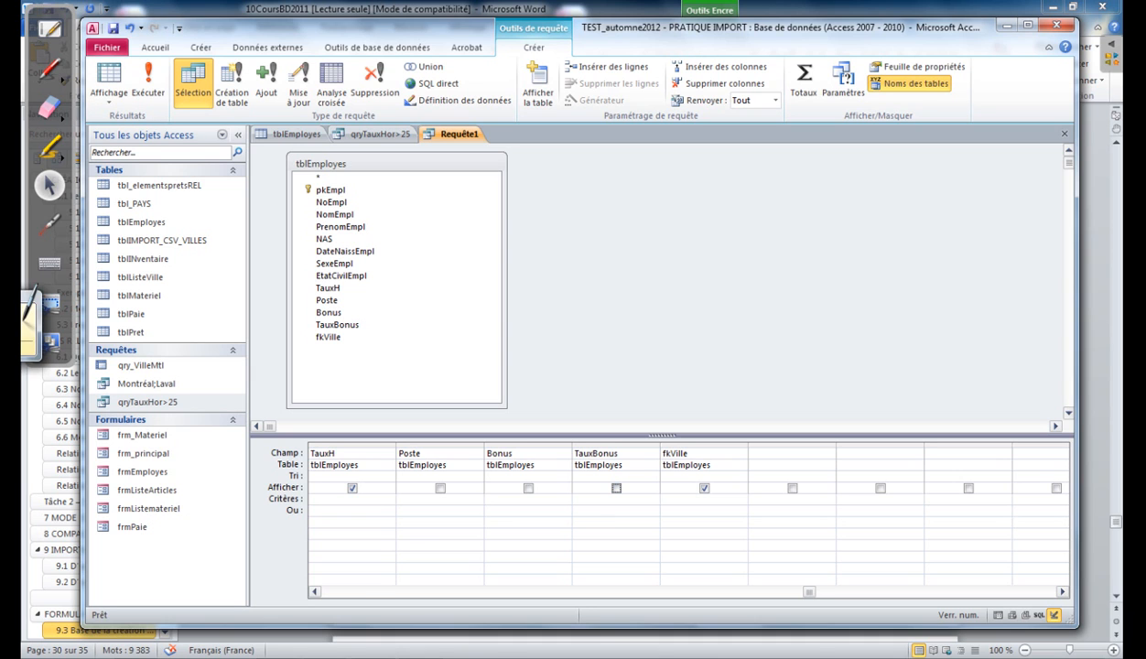
Handwrite "ET → même ligne" in red ink beside the field list and draw a line along the criteria row from Poste to TauxBonus
{"action": "left_click", "coordinate": [49, 69]}
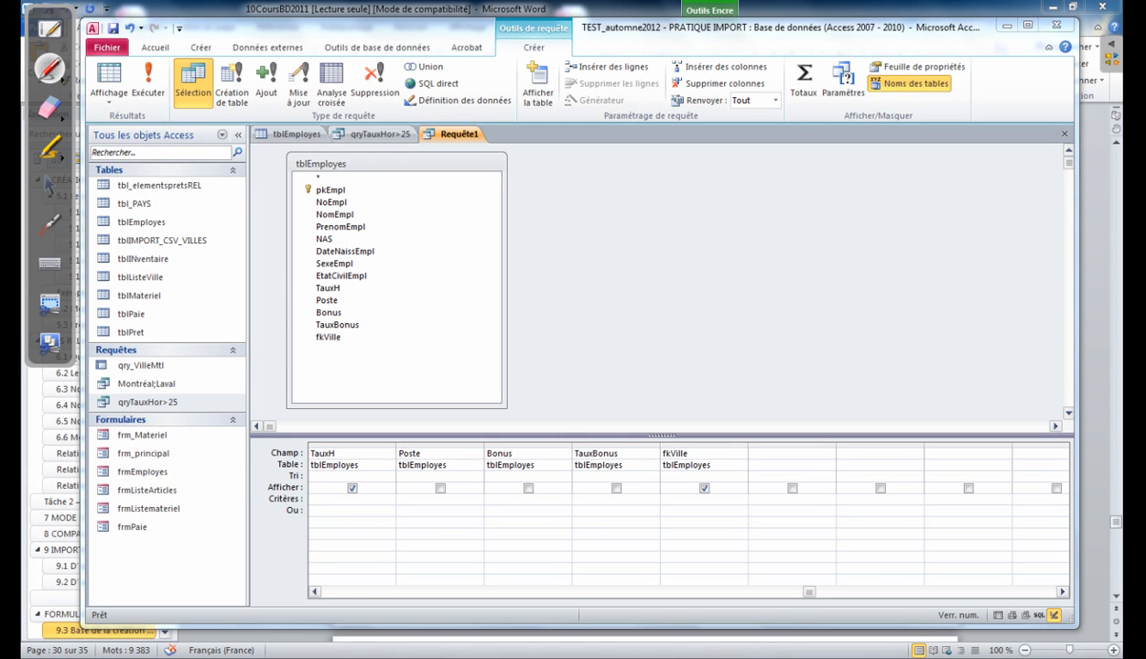
{"action": "mouse_move", "coordinate": [522, 194]}
{"action": "left_mouse_down"}
{"action": "mouse_move", "coordinate": [560, 253]}
{"action": "mouse_move", "coordinate": [552, 194]}
{"action": "left_mouse_up"}
{"action": "mouse_move", "coordinate": [573, 203]}
{"action": "left_mouse_down"}
{"action": "mouse_move", "coordinate": [571, 254]}
{"action": "mouse_move", "coordinate": [611, 199]}
{"action": "mouse_move", "coordinate": [695, 234]}
{"action": "left_mouse_up"}
{"action": "mouse_move", "coordinate": [663, 213]}
{"action": "left_mouse_down"}
{"action": "mouse_move", "coordinate": [688, 229]}
{"action": "mouse_move", "coordinate": [668, 249]}
{"action": "left_mouse_up"}
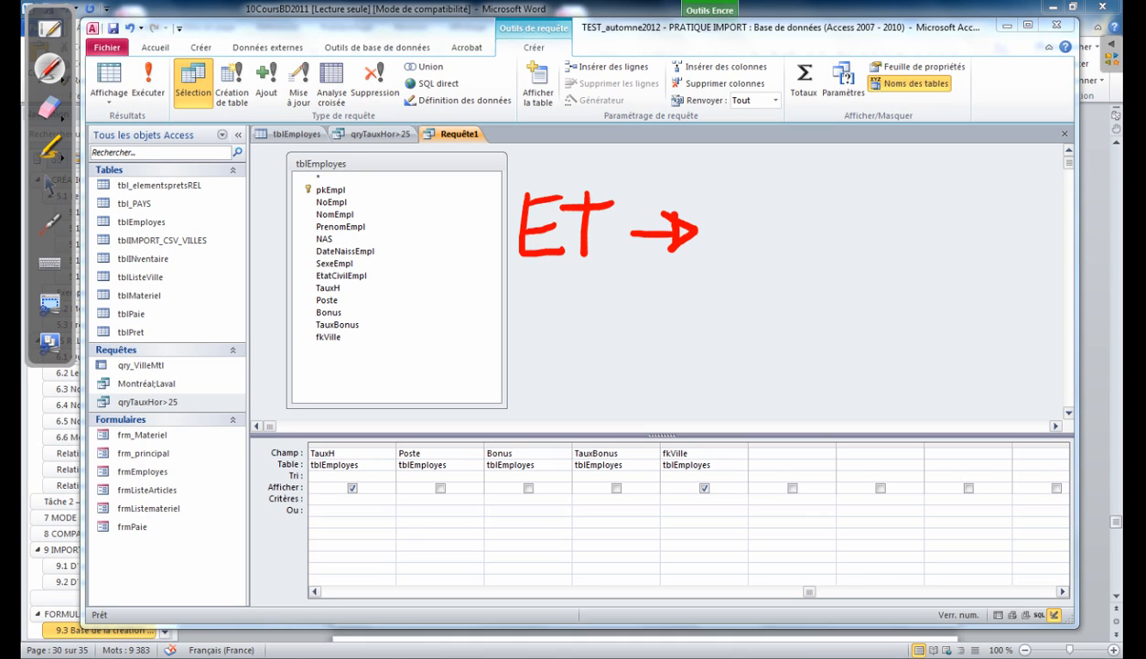
{"action": "mouse_move", "coordinate": [732, 212]}
{"action": "left_mouse_down"}
{"action": "mouse_move", "coordinate": [754, 259]}
{"action": "mouse_move", "coordinate": [800, 253]}
{"action": "left_mouse_up"}
{"action": "mouse_move", "coordinate": [777, 206]}
{"action": "left_mouse_down"}
{"action": "mouse_move", "coordinate": [798, 201]}
{"action": "mouse_move", "coordinate": [823, 259]}
{"action": "mouse_move", "coordinate": [888, 249]}
{"action": "left_mouse_up"}
{"action": "mouse_move", "coordinate": [916, 172]}
{"action": "left_mouse_down"}
{"action": "mouse_move", "coordinate": [915, 249]}
{"action": "mouse_move", "coordinate": [932, 253]}
{"action": "left_mouse_up"}
{"action": "mouse_move", "coordinate": [936, 195]}
{"action": "left_mouse_down"}
{"action": "mouse_move", "coordinate": [953, 282]}
{"action": "mouse_move", "coordinate": [1023, 243]}
{"action": "mouse_move", "coordinate": [987, 235]}
{"action": "mouse_move", "coordinate": [1014, 216]}
{"action": "mouse_move", "coordinate": [1023, 253]}
{"action": "mouse_move", "coordinate": [1057, 245]}
{"action": "left_mouse_up"}
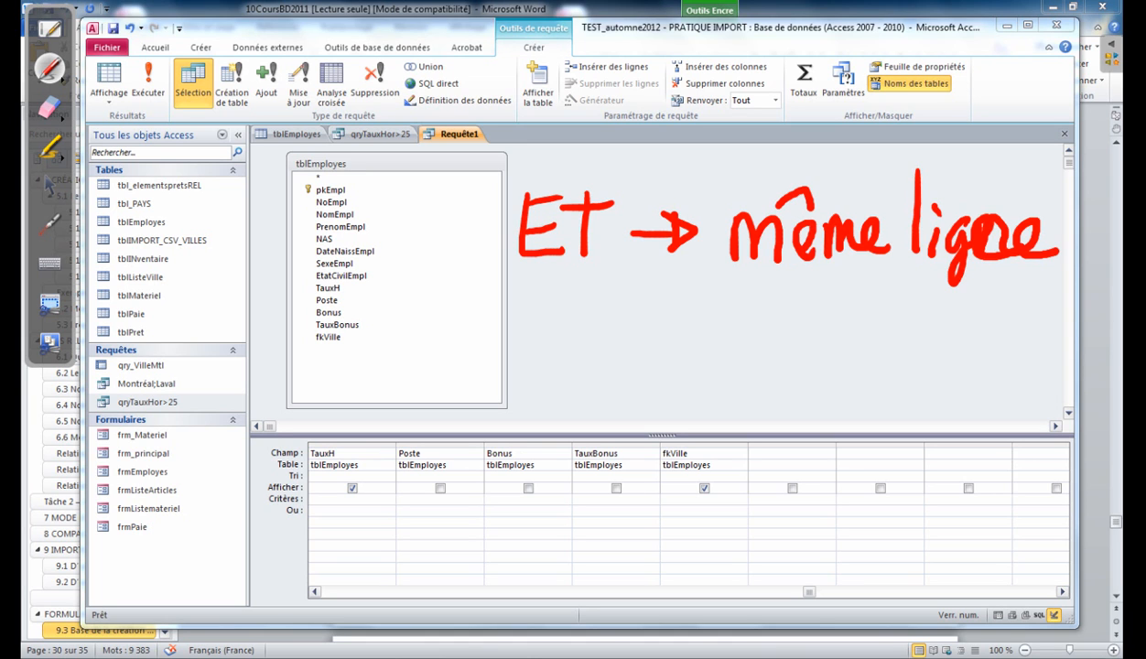
{"action": "left_click_drag", "start_coordinate": [415, 500], "coordinate": [656, 500]}
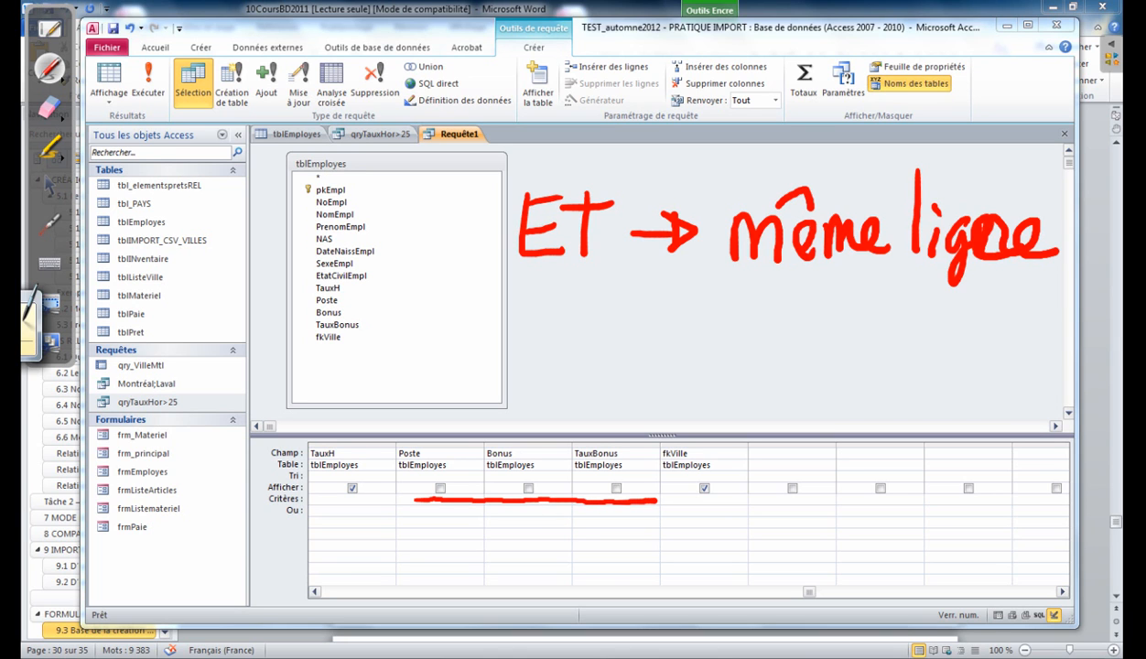
Enter the criteria >25 for TauxH and ="Montréal" for fkVille on the same criteria row
{"action": "left_click", "coordinate": [49, 185]}
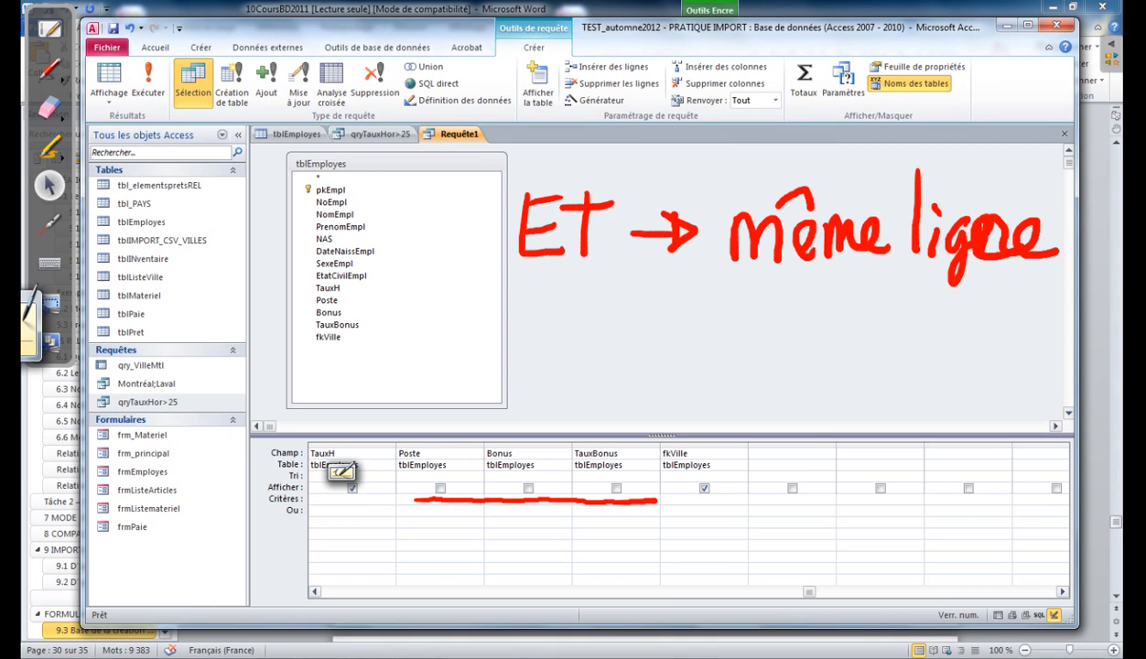
{"action": "left_click", "coordinate": [340, 499]}
{"action": "type", "text": ">"}
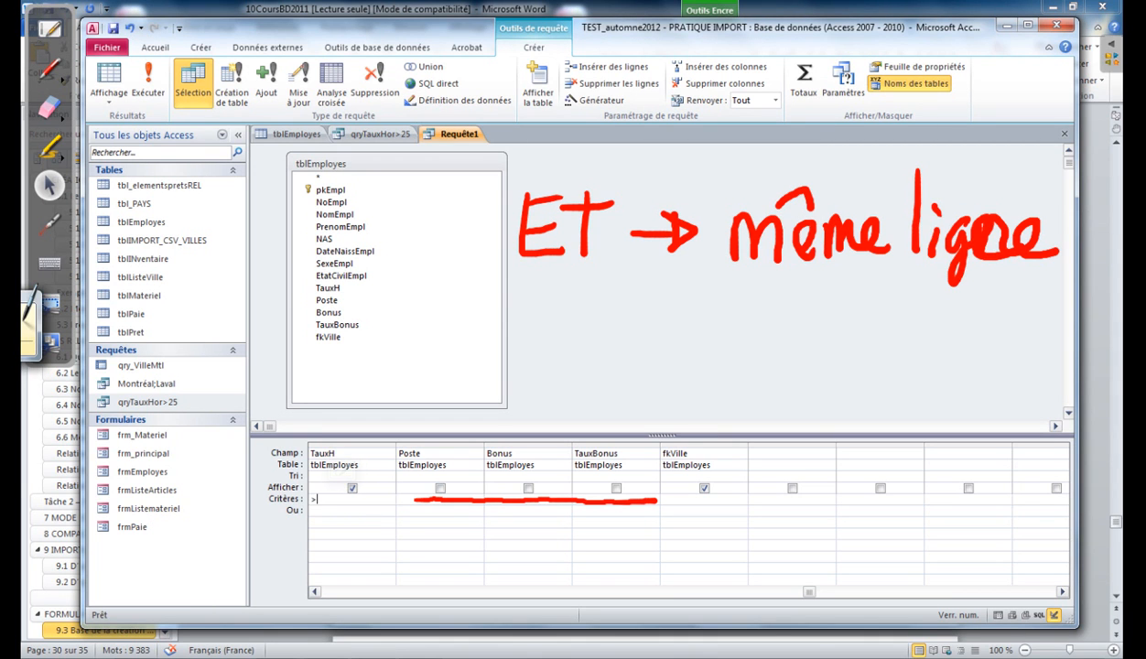
{"action": "type", "text": " 25"}
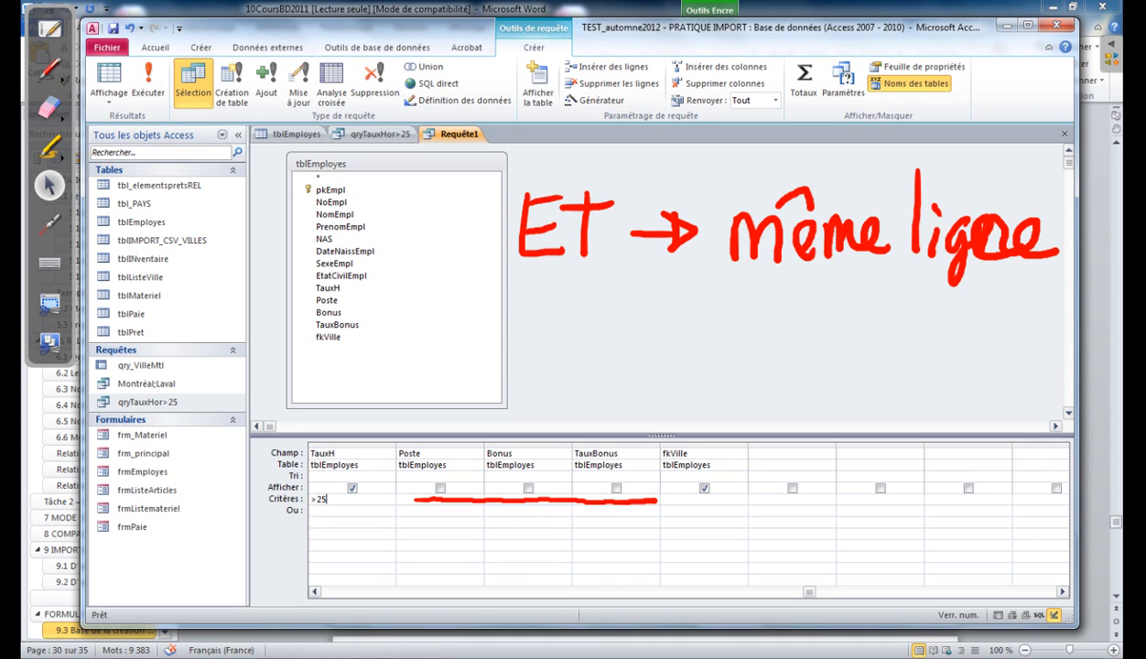
{"action": "left_click", "coordinate": [686, 499]}
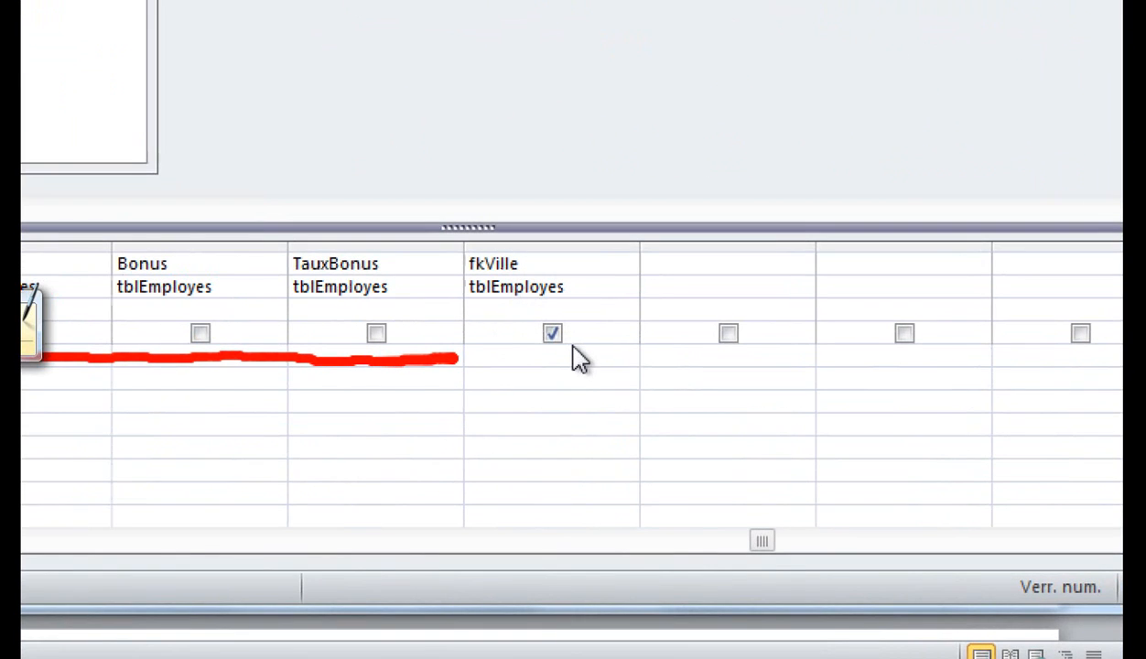
{"action": "left_click", "coordinate": [519, 362]}
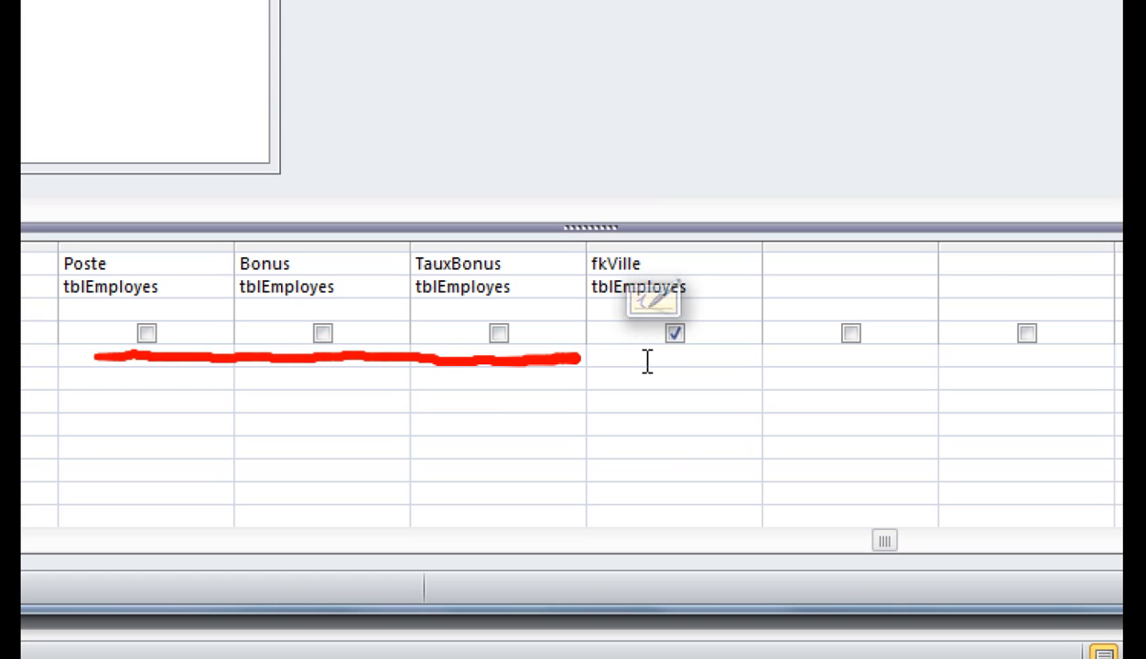
{"action": "type", "text": "="}
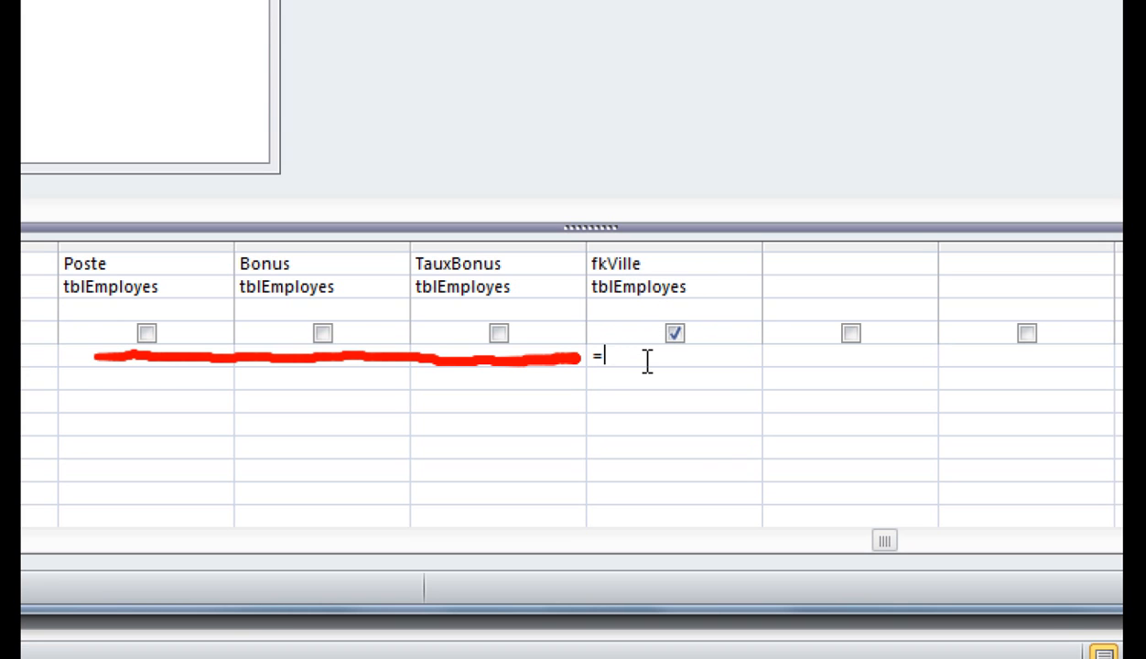
{"action": "type", "text": "\""}
{"action": "type", "text": "Montréal\""}
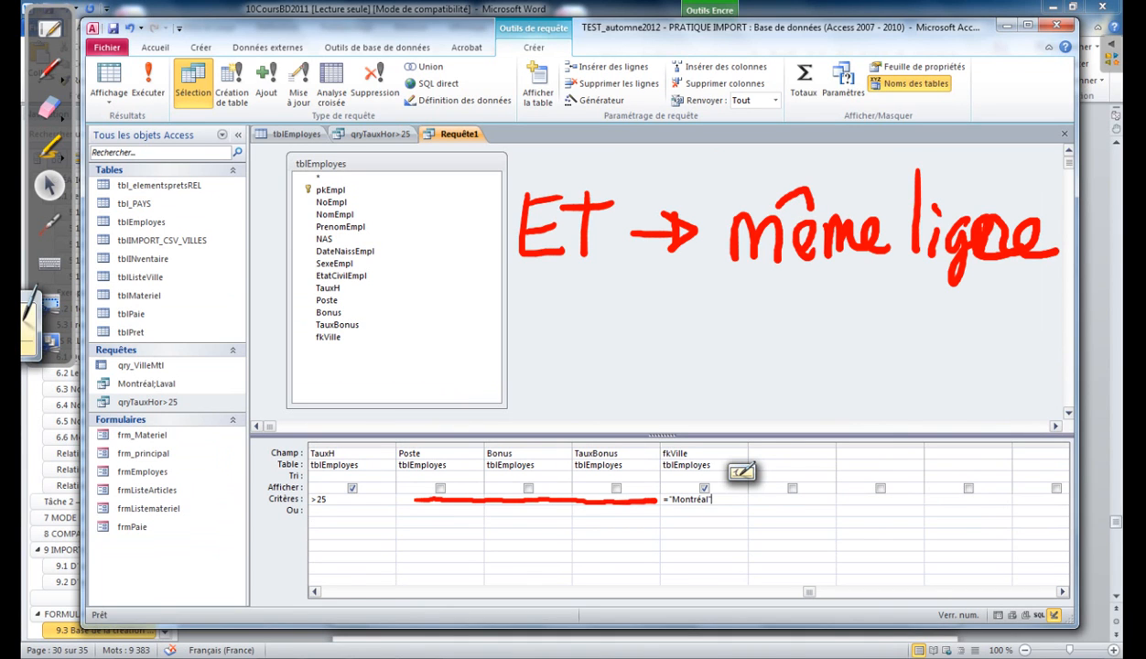
Handwrite ="Montréal" in red ink below the "même ligne" note
{"action": "left_click", "coordinate": [49, 69]}
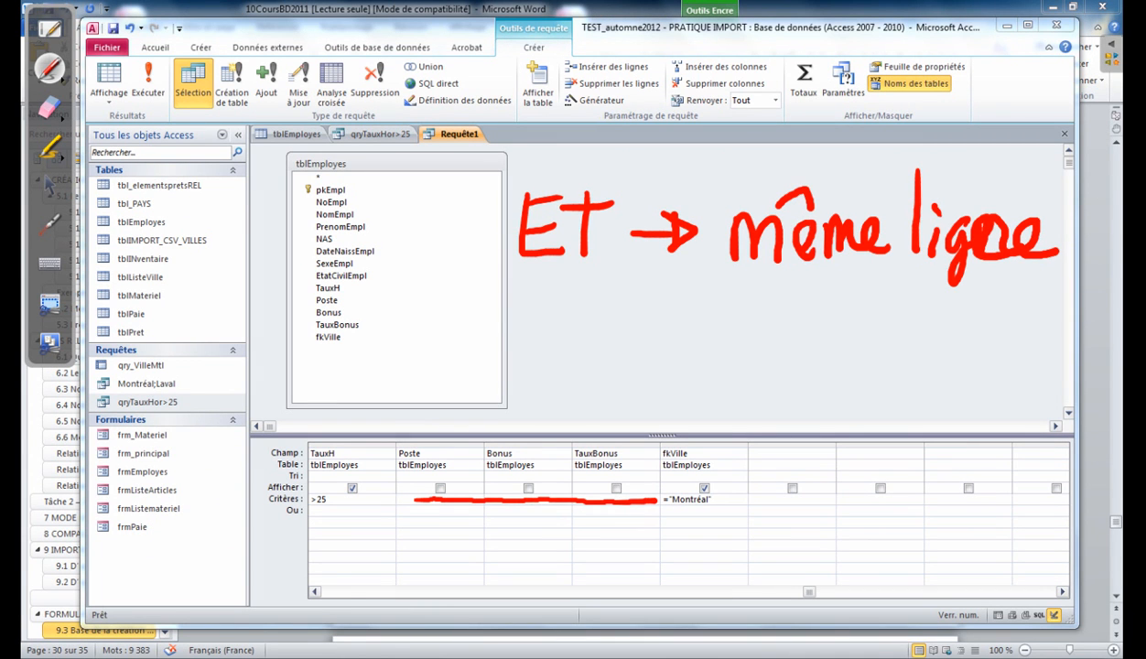
{"action": "mouse_move", "coordinate": [502, 332]}
{"action": "left_mouse_down"}
{"action": "mouse_move", "coordinate": [560, 337]}
{"action": "mouse_move", "coordinate": [560, 365]}
{"action": "left_mouse_up"}
{"action": "mouse_move", "coordinate": [567, 290]}
{"action": "left_mouse_down"}
{"action": "mouse_move", "coordinate": [566, 306]}
{"action": "mouse_move", "coordinate": [575, 304]}
{"action": "left_mouse_up"}
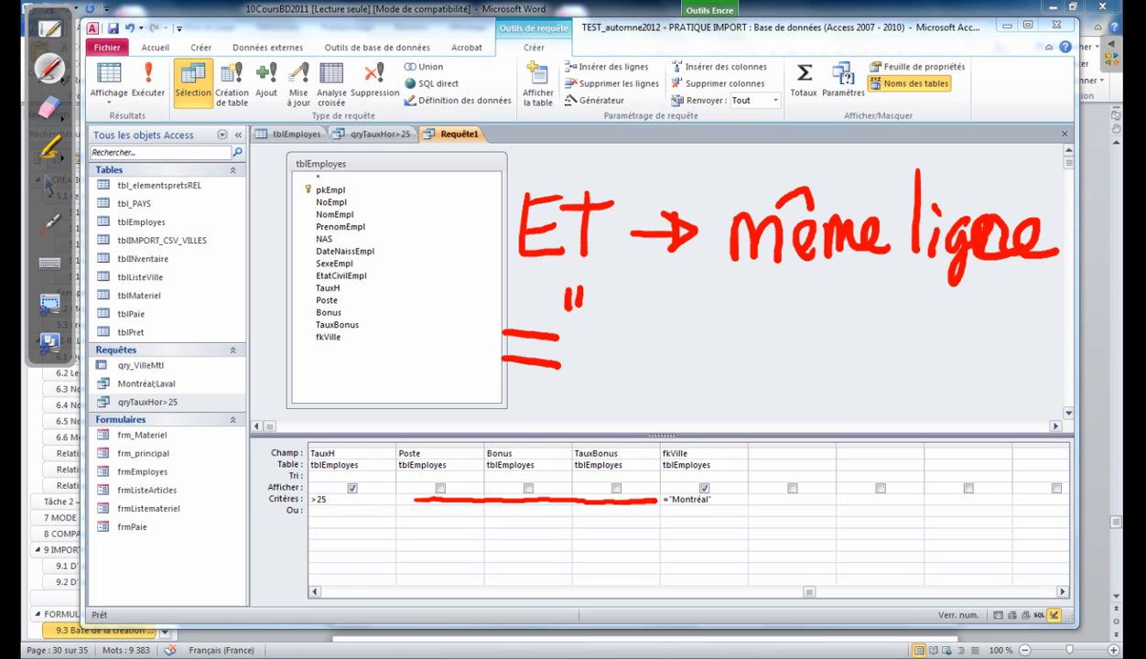
{"action": "mouse_move", "coordinate": [588, 382]}
{"action": "left_mouse_down"}
{"action": "mouse_move", "coordinate": [597, 304]}
{"action": "mouse_move", "coordinate": [624, 379]}
{"action": "left_mouse_up"}
{"action": "left_click_drag", "start_coordinate": [643, 338], "coordinate": [685, 378]}
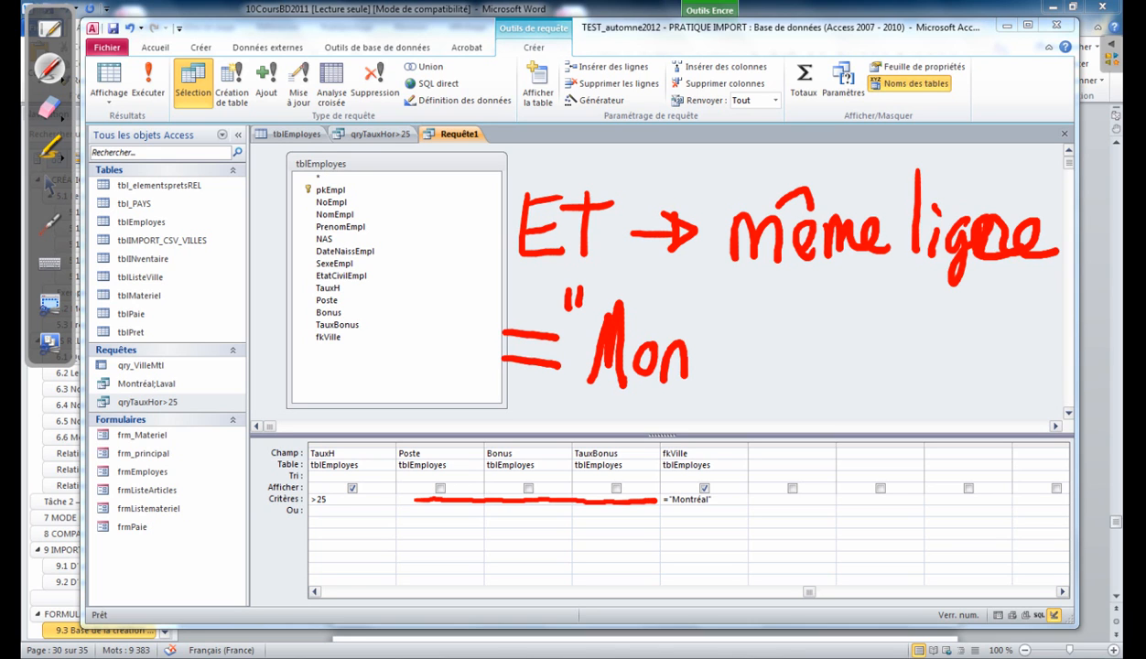
{"action": "left_click_drag", "start_coordinate": [695, 295], "coordinate": [687, 374]}
{"action": "left_click_drag", "start_coordinate": [665, 326], "coordinate": [713, 325]}
{"action": "mouse_move", "coordinate": [710, 381]}
{"action": "left_mouse_down"}
{"action": "mouse_move", "coordinate": [740, 337]}
{"action": "mouse_move", "coordinate": [763, 373]}
{"action": "left_mouse_up"}
{"action": "mouse_move", "coordinate": [743, 331]}
{"action": "left_mouse_down"}
{"action": "mouse_move", "coordinate": [776, 319]}
{"action": "mouse_move", "coordinate": [789, 377]}
{"action": "mouse_move", "coordinate": [807, 379]}
{"action": "left_mouse_up"}
{"action": "mouse_move", "coordinate": [826, 295]}
{"action": "left_mouse_down"}
{"action": "mouse_move", "coordinate": [827, 380]}
{"action": "mouse_move", "coordinate": [849, 319]}
{"action": "mouse_move", "coordinate": [862, 316]}
{"action": "left_mouse_up"}
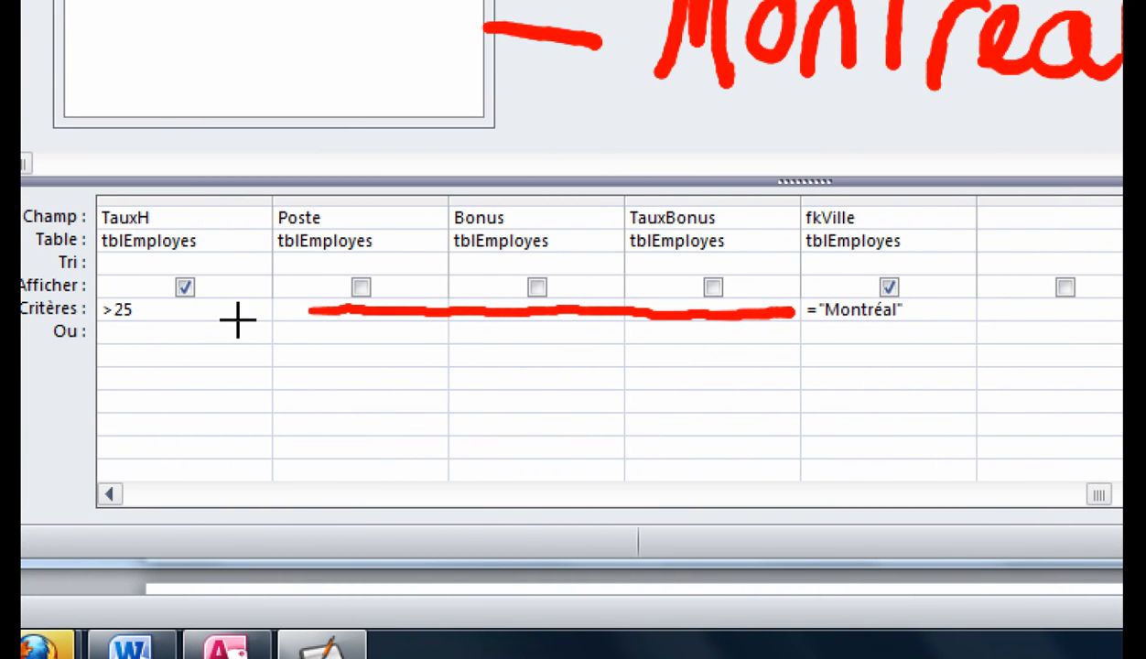
Extend the red line toward the TauxH criterion and handwrite "ET" beneath it in the query grid
{"action": "left_click_drag", "start_coordinate": [216, 306], "coordinate": [325, 299]}
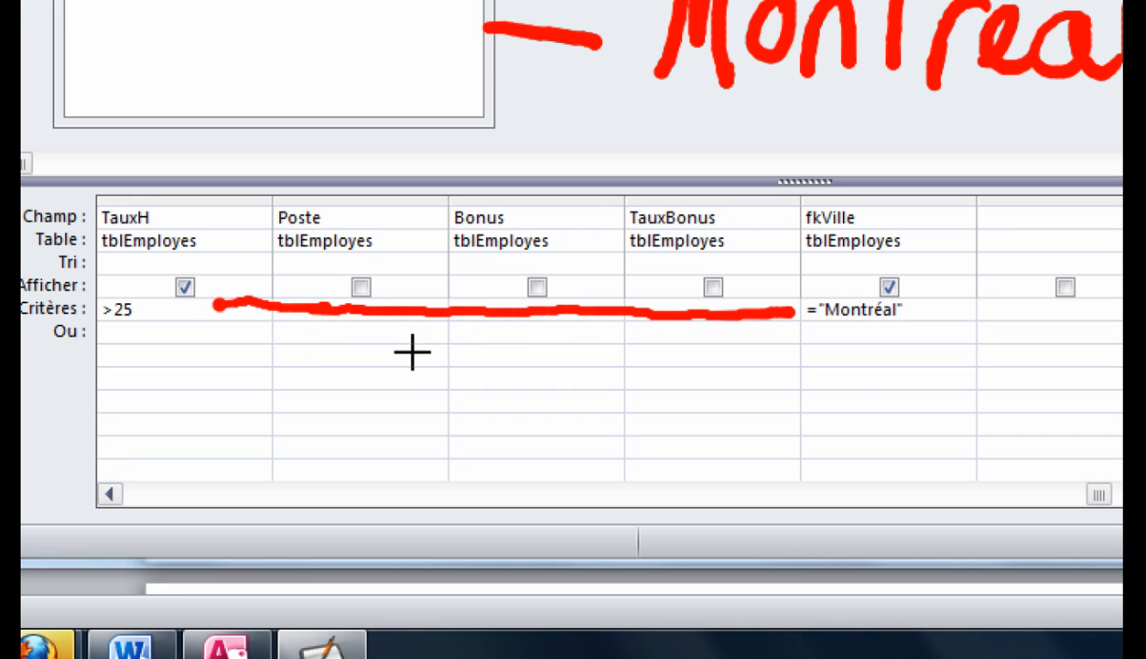
{"action": "mouse_move", "coordinate": [416, 339]}
{"action": "left_mouse_down"}
{"action": "mouse_move", "coordinate": [447, 399]}
{"action": "mouse_move", "coordinate": [474, 393]}
{"action": "mouse_move", "coordinate": [454, 326]}
{"action": "mouse_move", "coordinate": [528, 318]}
{"action": "left_mouse_up"}
{"action": "left_click_drag", "start_coordinate": [521, 320], "coordinate": [522, 410]}
{"action": "left_click_drag", "start_coordinate": [494, 342], "coordinate": [577, 339]}
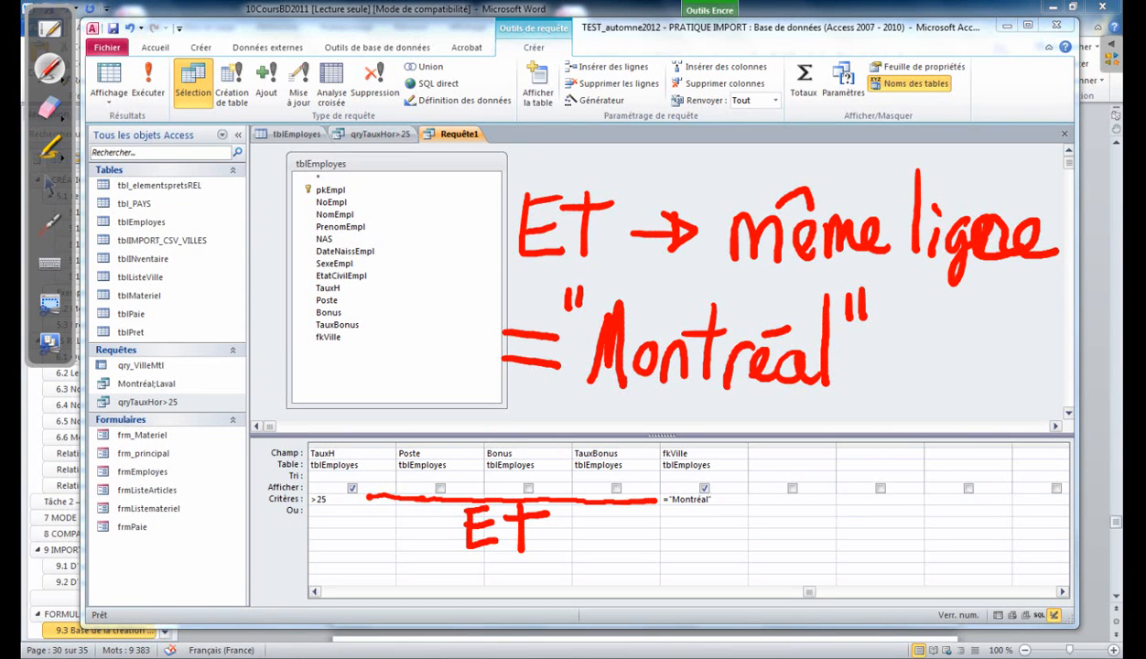
Erase all the red handwritten annotations from the query design with the largest eraser, and return to the selection pointer
{"action": "left_click", "coordinate": [50, 108]}
{"action": "mouse_move", "coordinate": [595, 207]}
{"action": "left_mouse_down"}
{"action": "mouse_move", "coordinate": [568, 205]}
{"action": "mouse_move", "coordinate": [532, 264]}
{"action": "left_mouse_up"}
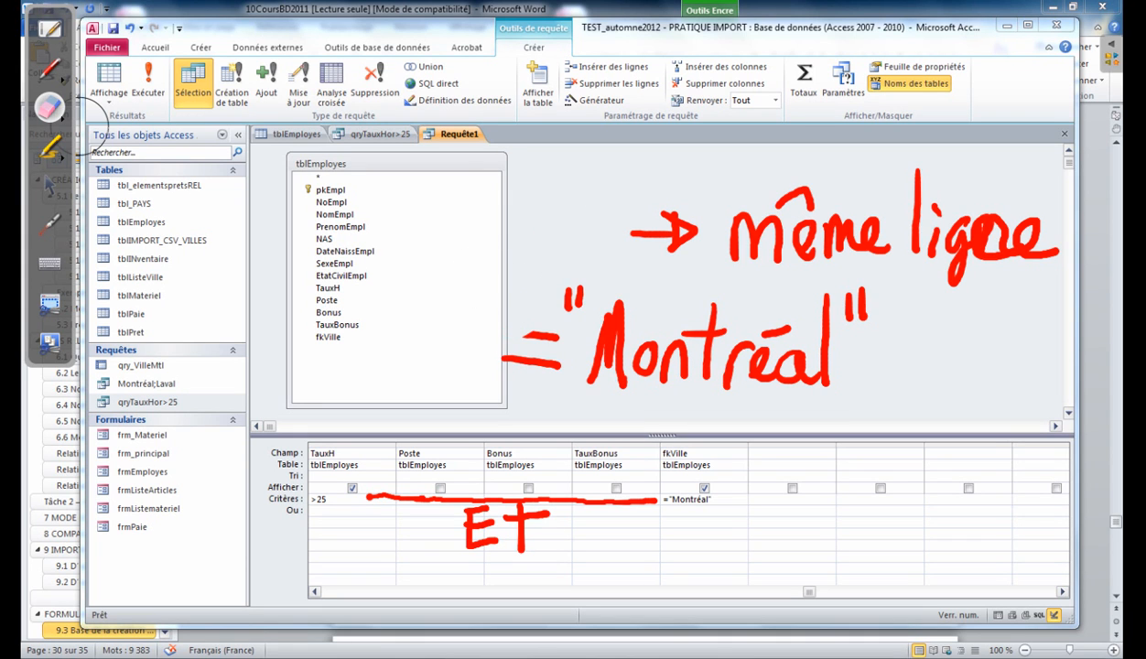
{"action": "left_click", "coordinate": [61, 118]}
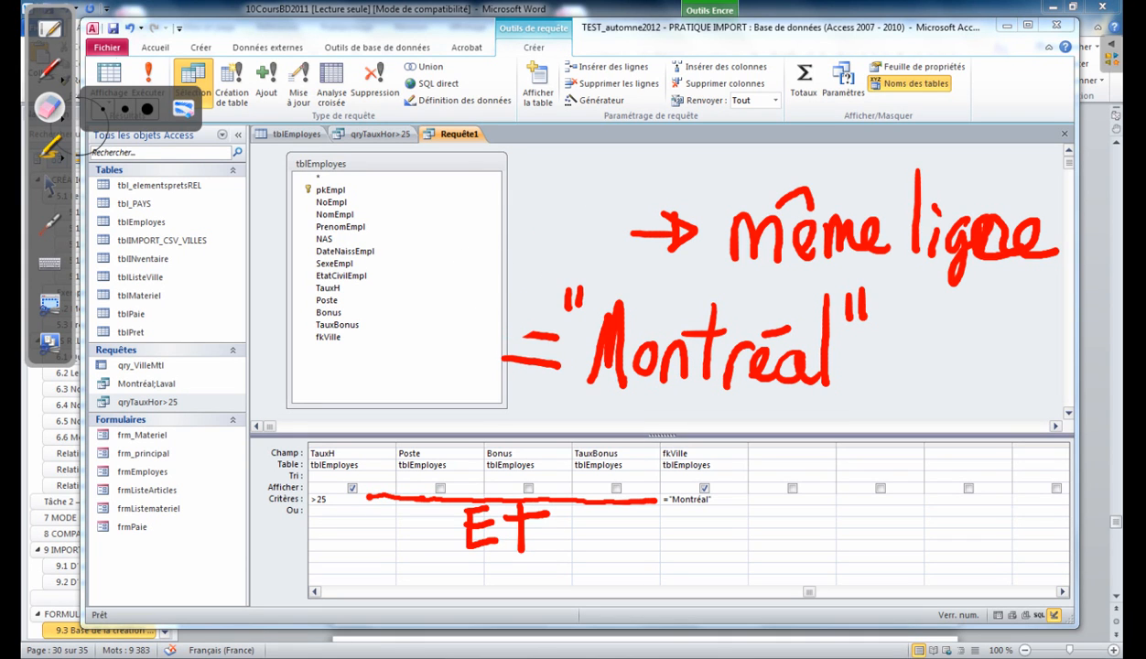
{"action": "left_click", "coordinate": [147, 109]}
{"action": "mouse_move", "coordinate": [627, 230]}
{"action": "left_mouse_down"}
{"action": "mouse_move", "coordinate": [698, 210]}
{"action": "mouse_move", "coordinate": [783, 257]}
{"action": "mouse_move", "coordinate": [1058, 227]}
{"action": "mouse_move", "coordinate": [978, 192]}
{"action": "mouse_move", "coordinate": [690, 287]}
{"action": "mouse_move", "coordinate": [543, 393]}
{"action": "mouse_move", "coordinate": [792, 345]}
{"action": "mouse_move", "coordinate": [623, 453]}
{"action": "mouse_move", "coordinate": [355, 486]}
{"action": "left_mouse_up"}
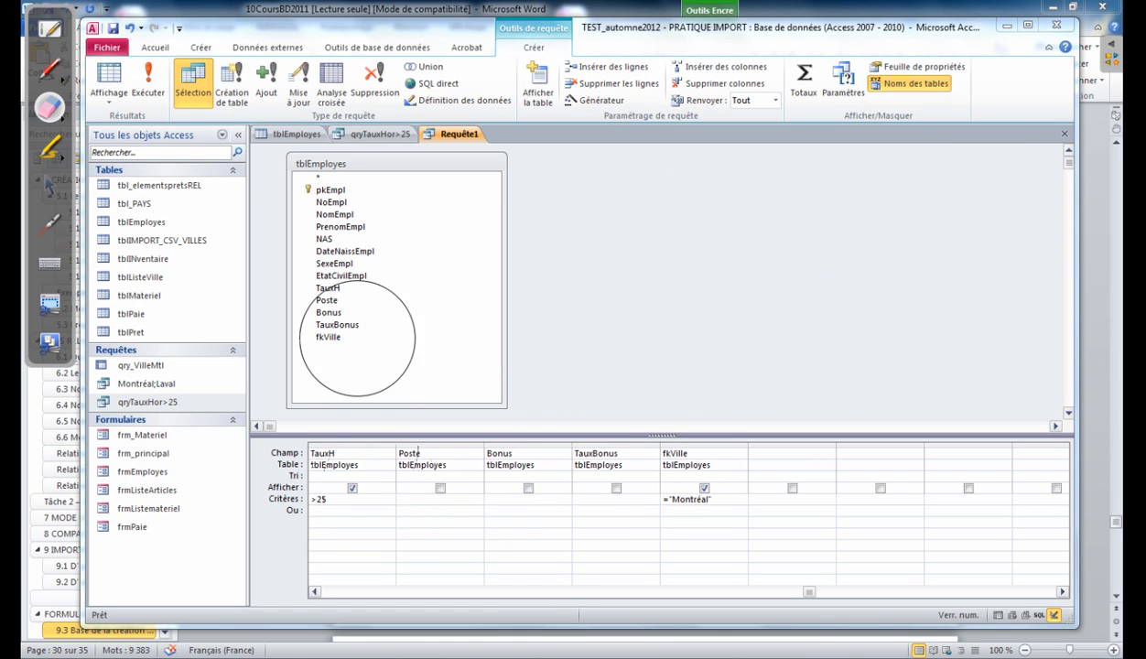
{"action": "left_click", "coordinate": [50, 185]}
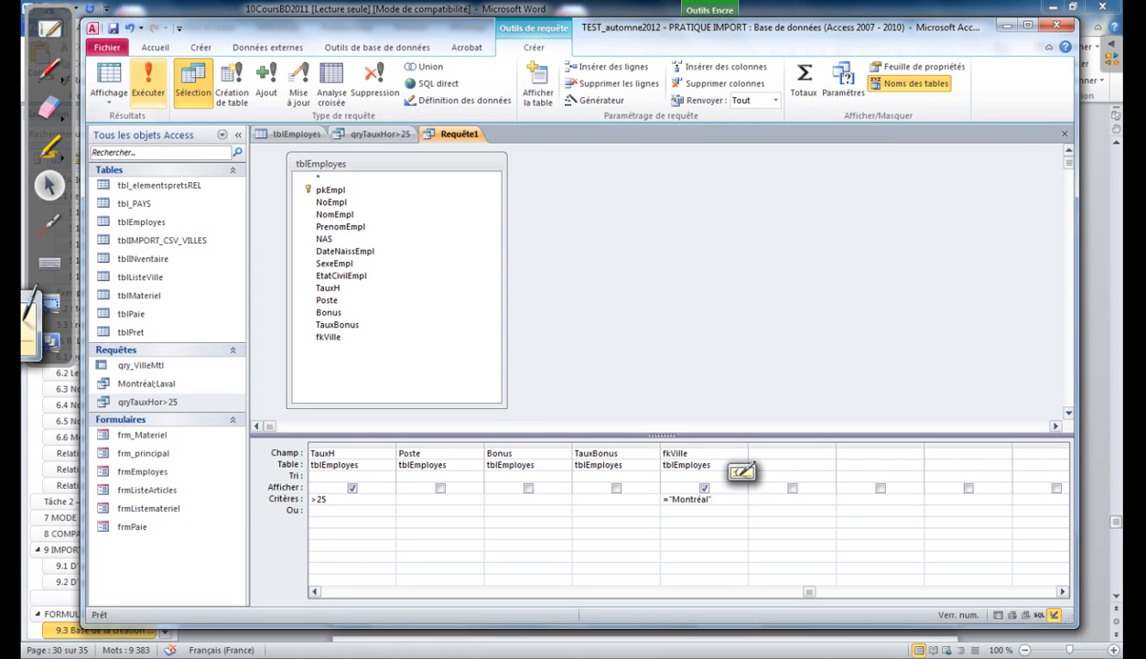
Run the query with the text city criterion, dismiss the message, and look up Montréal's pkListeVille key in tblListeVille
{"action": "left_click", "coordinate": [148, 81]}
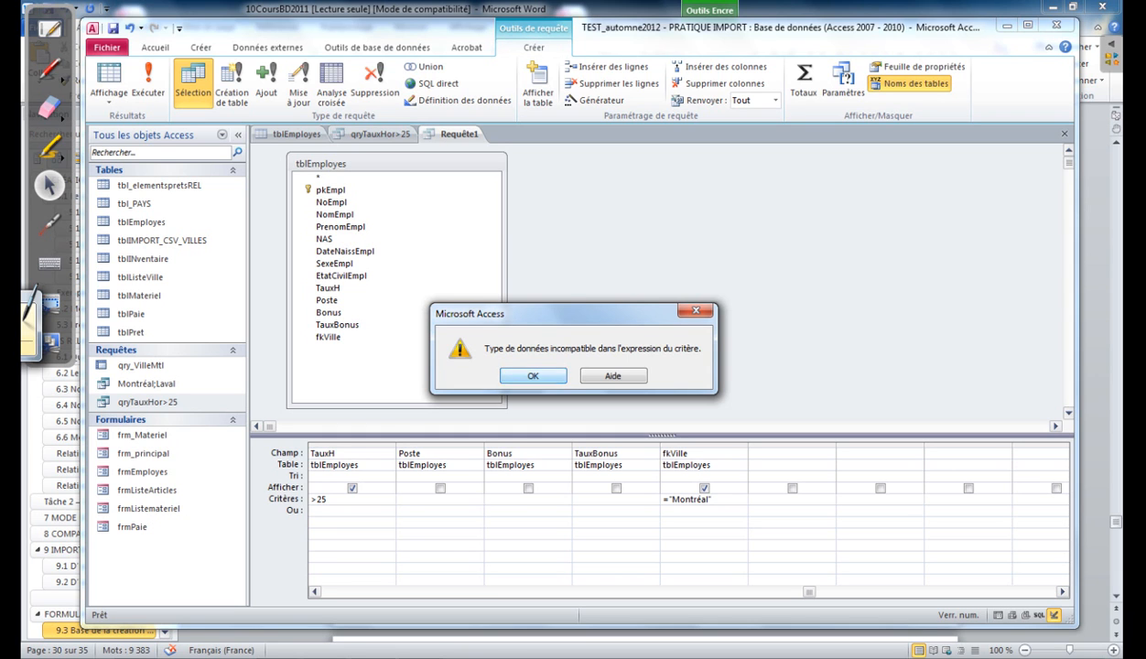
{"action": "left_click", "coordinate": [532, 375]}
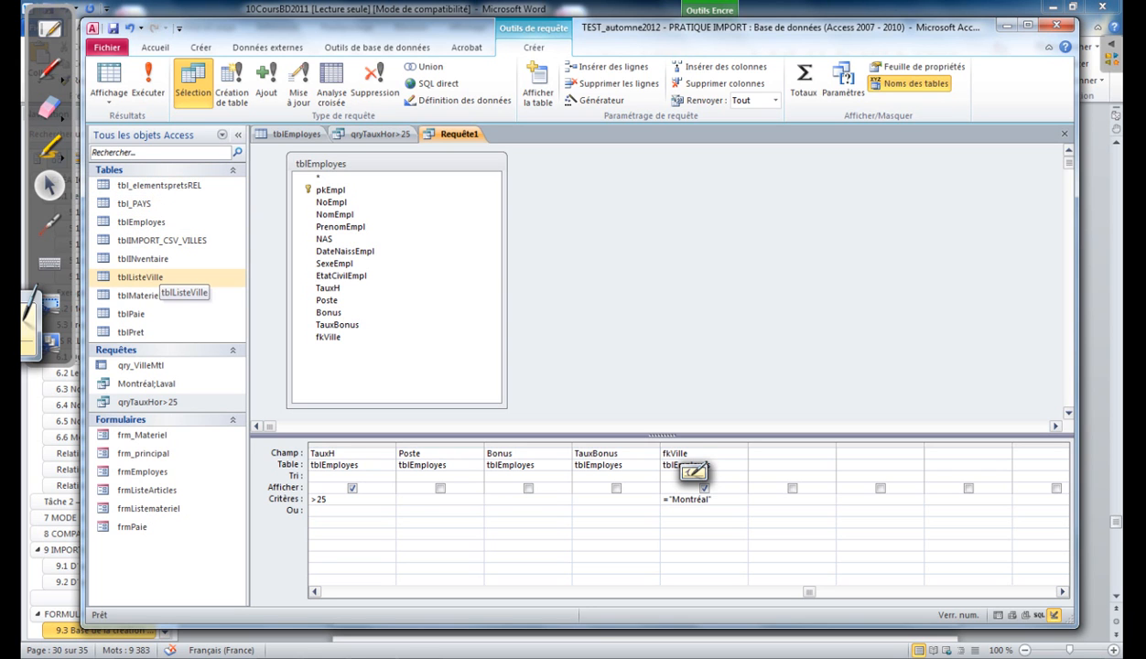
{"action": "double_click", "coordinate": [140, 277]}
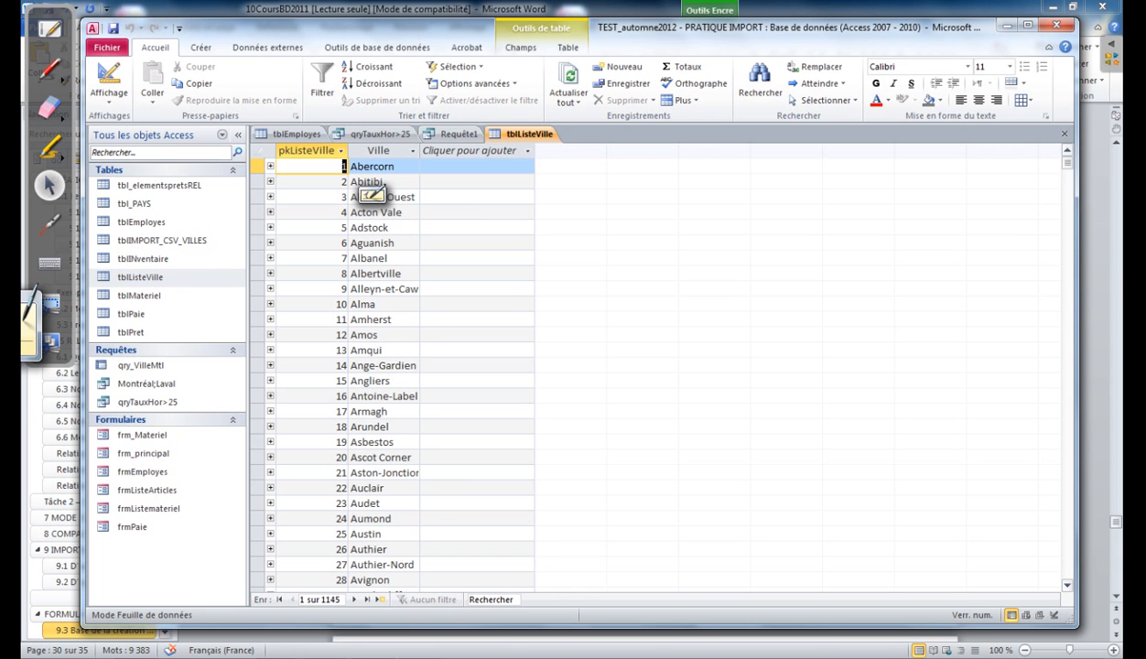
{"action": "left_click_drag", "start_coordinate": [1067, 167], "coordinate": [1067, 308]}
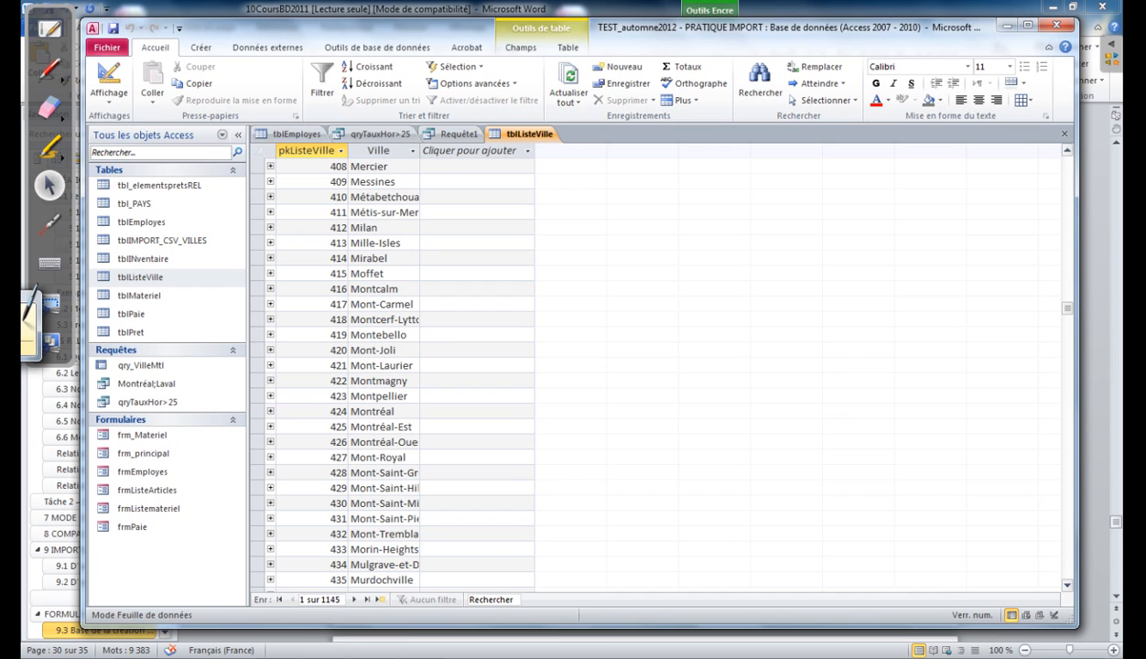
{"action": "left_click", "coordinate": [336, 411]}
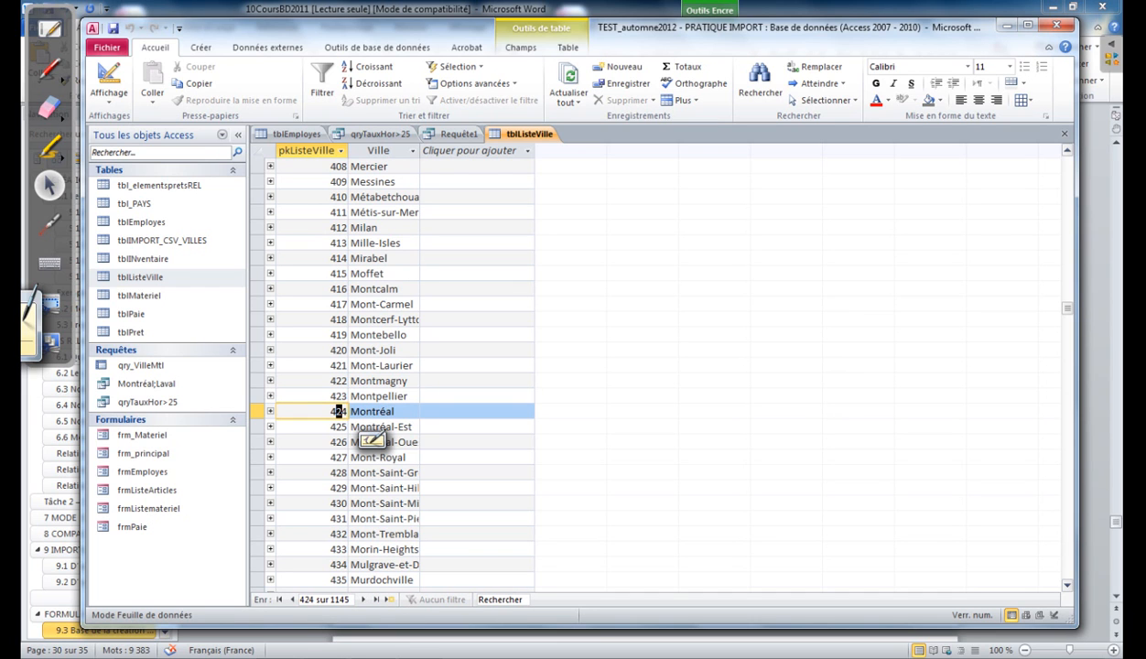
Replace the "Montréal" criterion for fkVille in Requête1 with =424 and run the query
{"action": "left_click", "coordinate": [459, 133]}
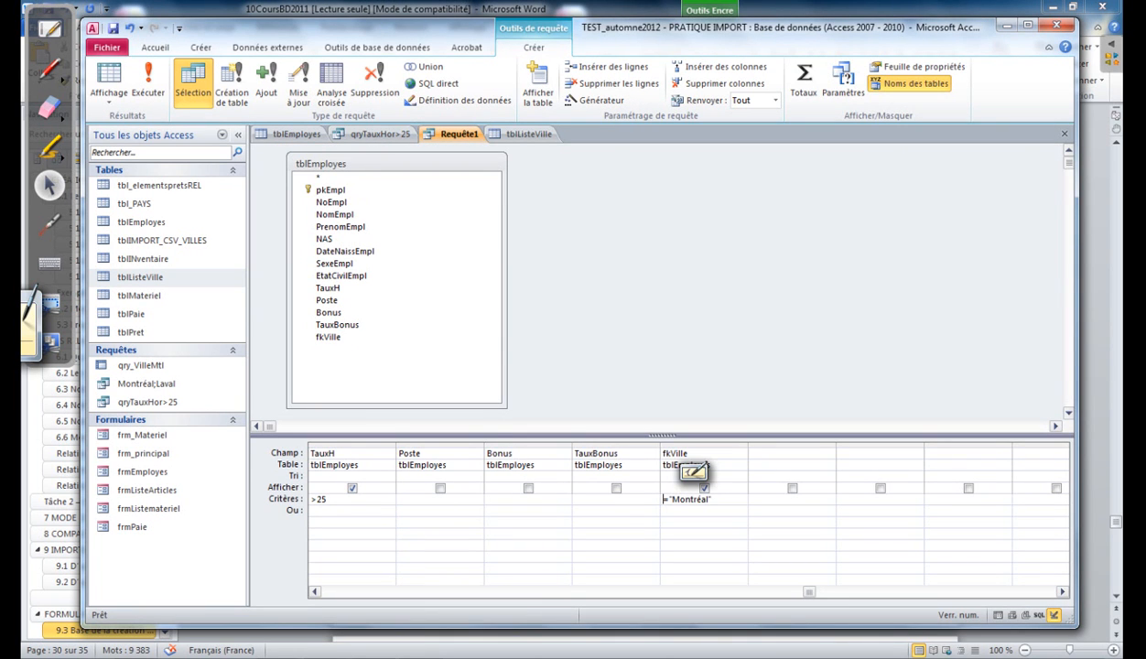
{"action": "left_click_drag", "start_coordinate": [712, 500], "coordinate": [672, 500]}
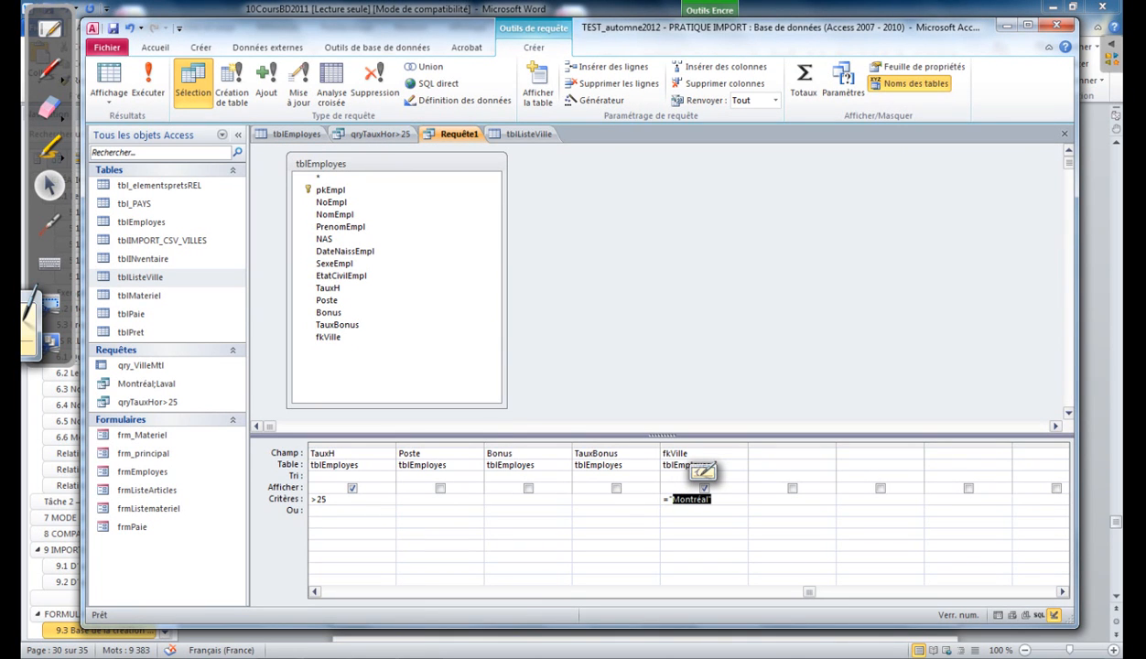
{"action": "type", "text": "424"}
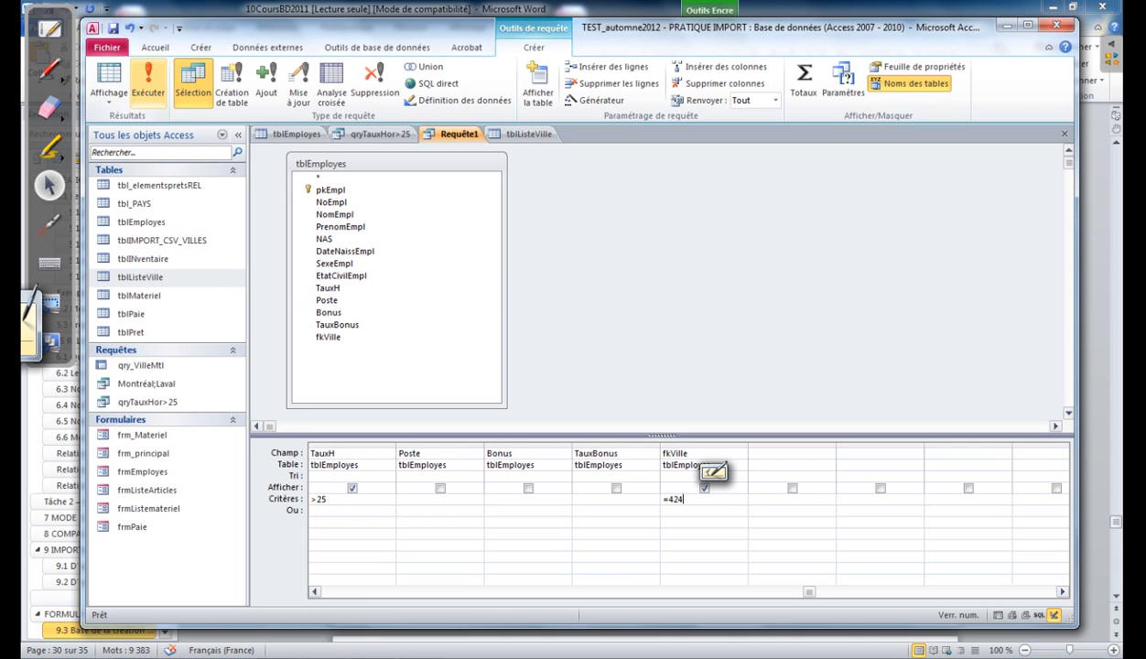
{"action": "left_click", "coordinate": [147, 82]}
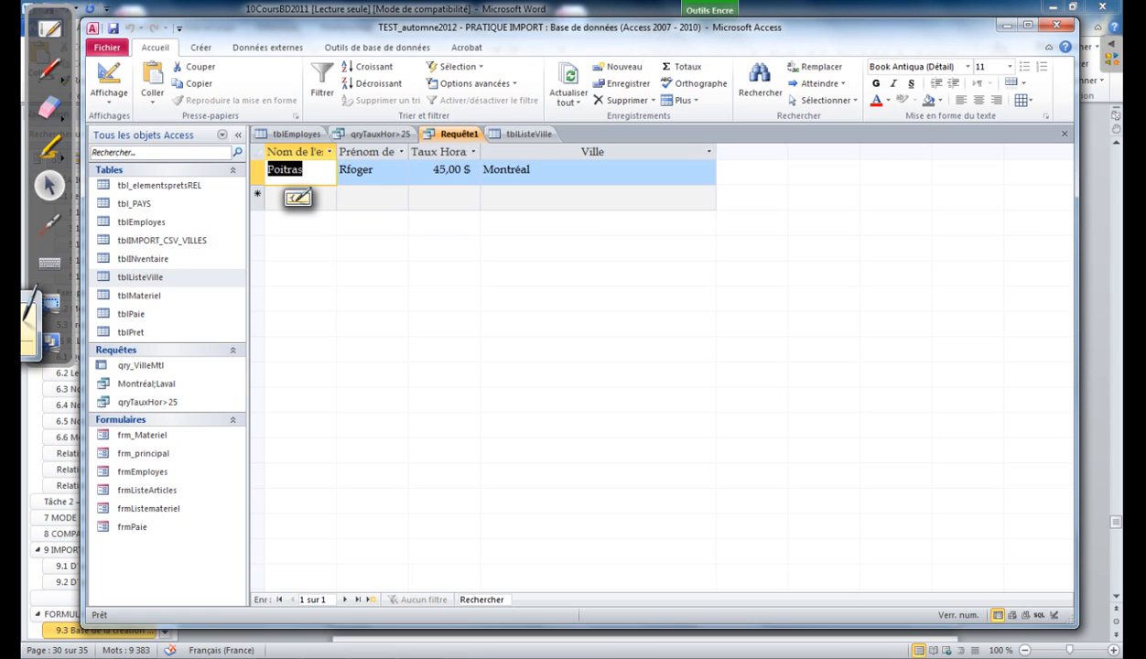
Remove the stray second letter from the employee's first name in the query result and return Requête1 to design view
{"action": "key", "text": "Tab"}
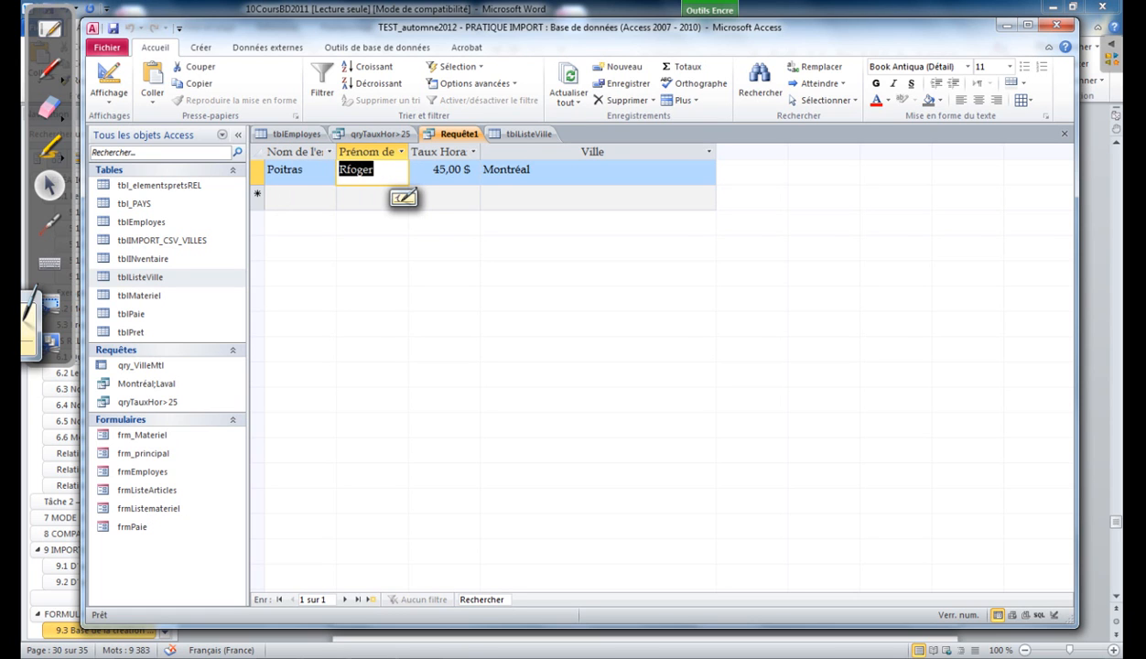
{"action": "left_click", "coordinate": [352, 170]}
{"action": "key", "text": "BackSpace"}
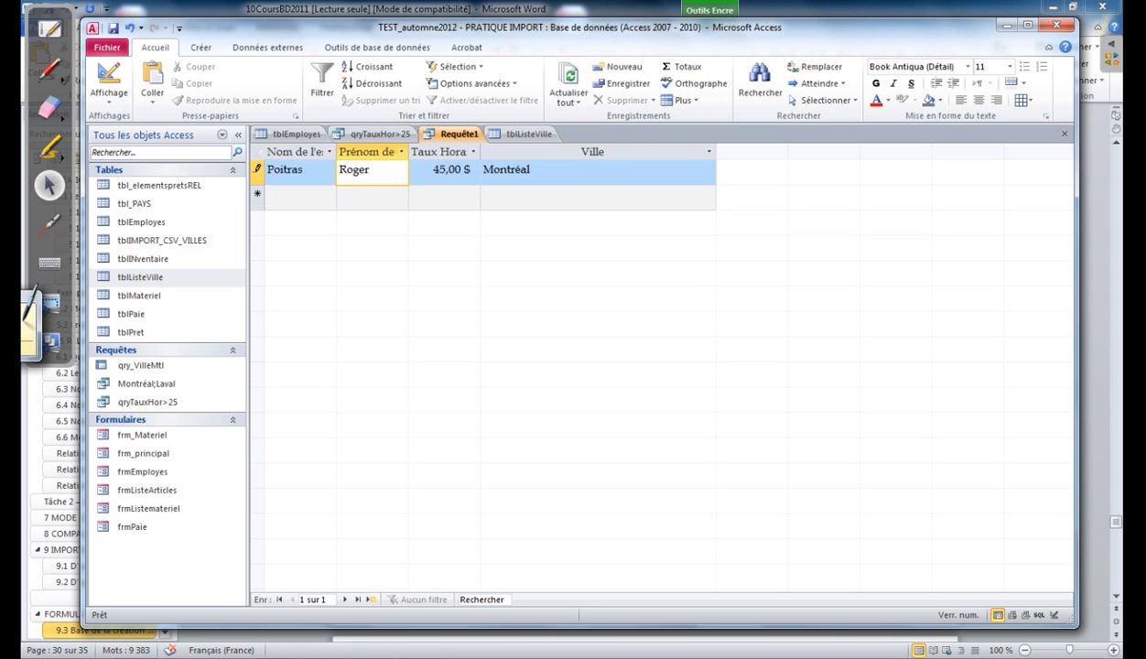
{"action": "left_click", "coordinate": [108, 99]}
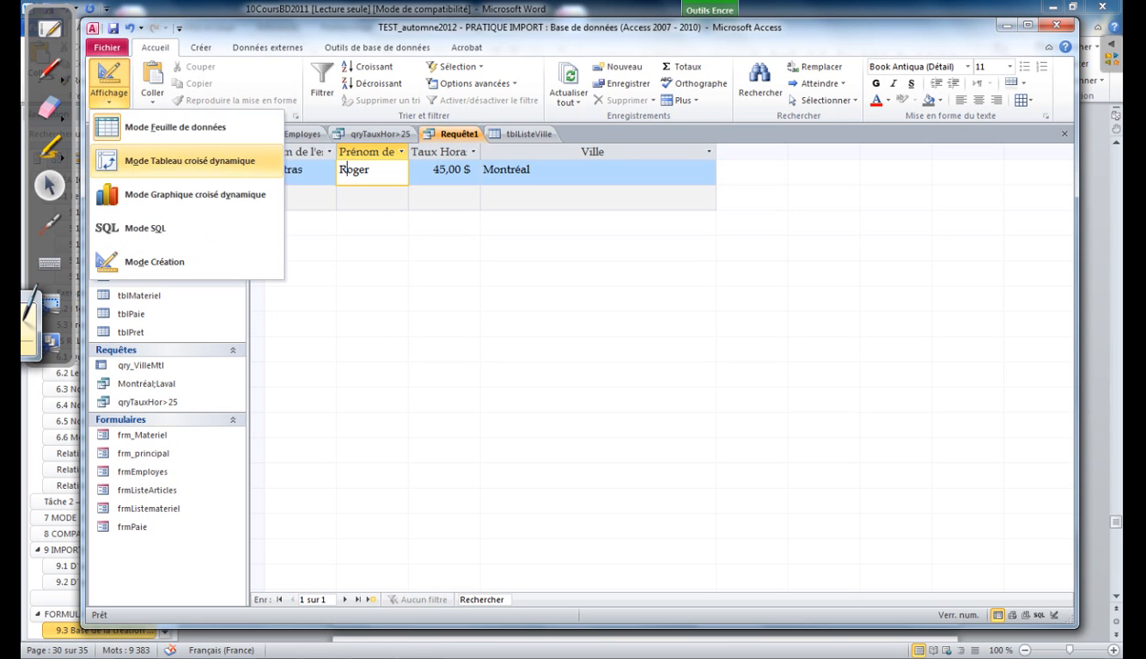
{"action": "left_click", "coordinate": [153, 262]}
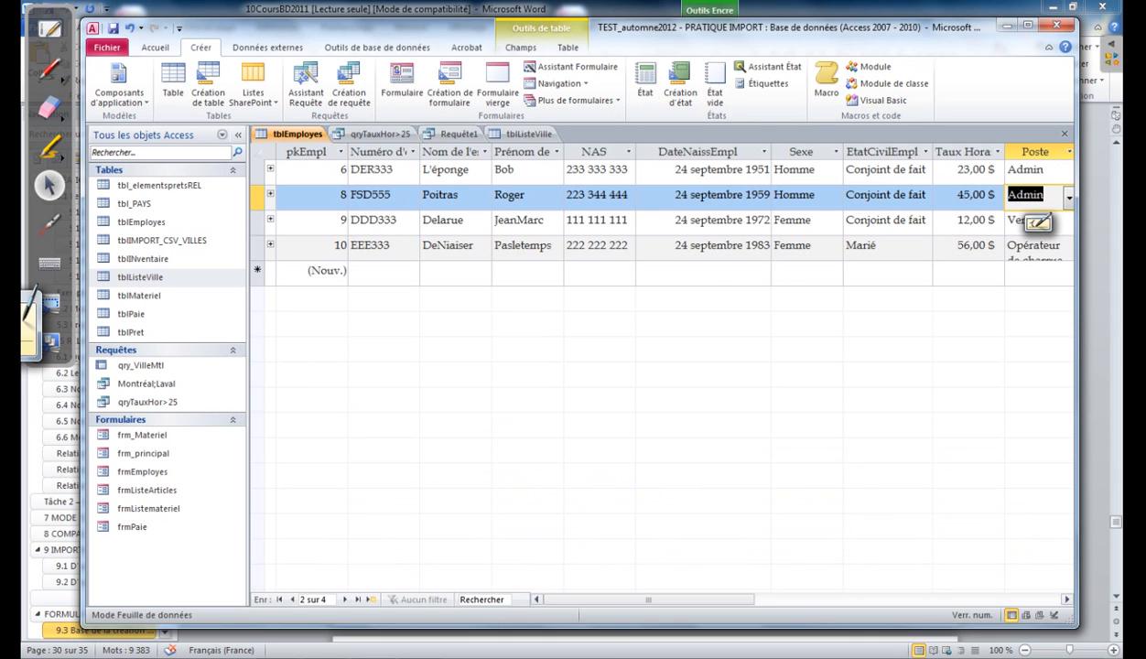
Check the employees' cities in tblEmployes and look up Adstock's pkListeVille key in tblListeVille
{"action": "scroll", "coordinate": [660, 376], "scroll_direction": "right", "scroll_amount": 3}
{"action": "scroll", "coordinate": [1037, 222], "scroll_direction": "right", "scroll_amount": 2}
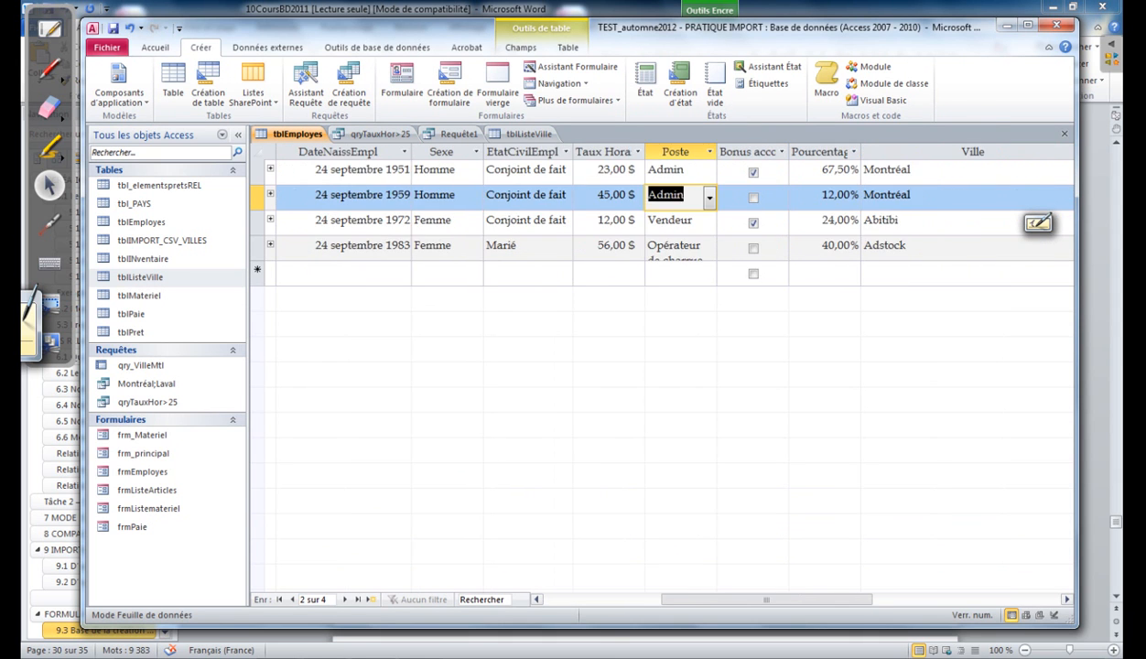
{"action": "scroll", "coordinate": [1037, 221], "scroll_direction": "left", "scroll_amount": 3}
{"action": "scroll", "coordinate": [1037, 221], "scroll_direction": "left", "scroll_amount": 2}
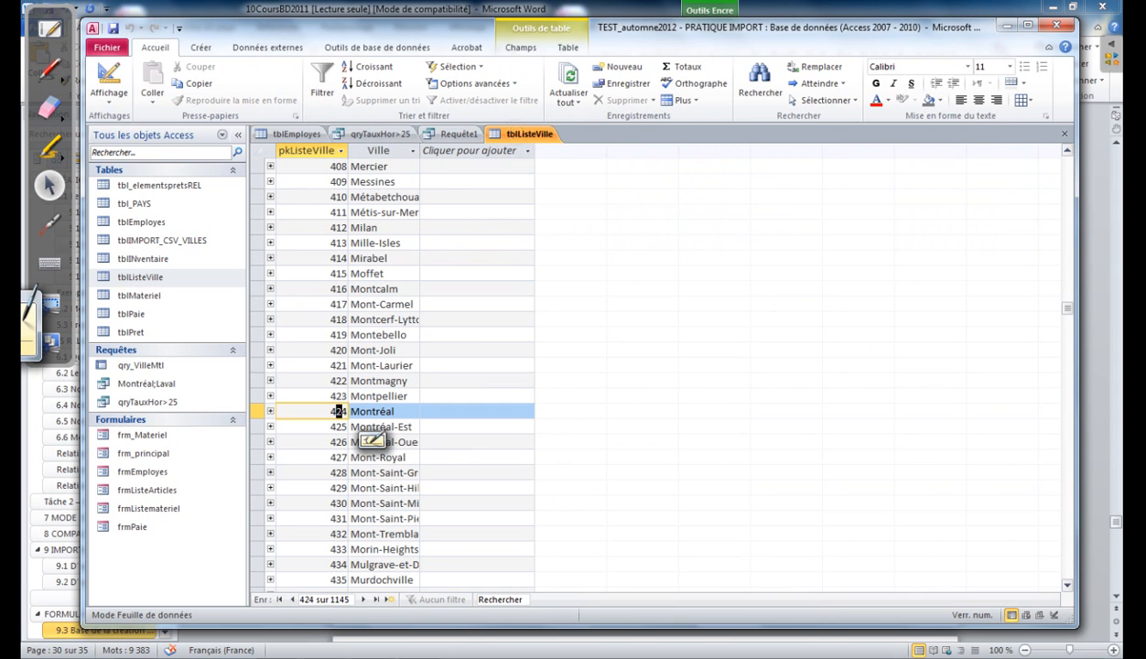
{"action": "left_click_drag", "start_coordinate": [1067, 308], "coordinate": [1067, 162]}
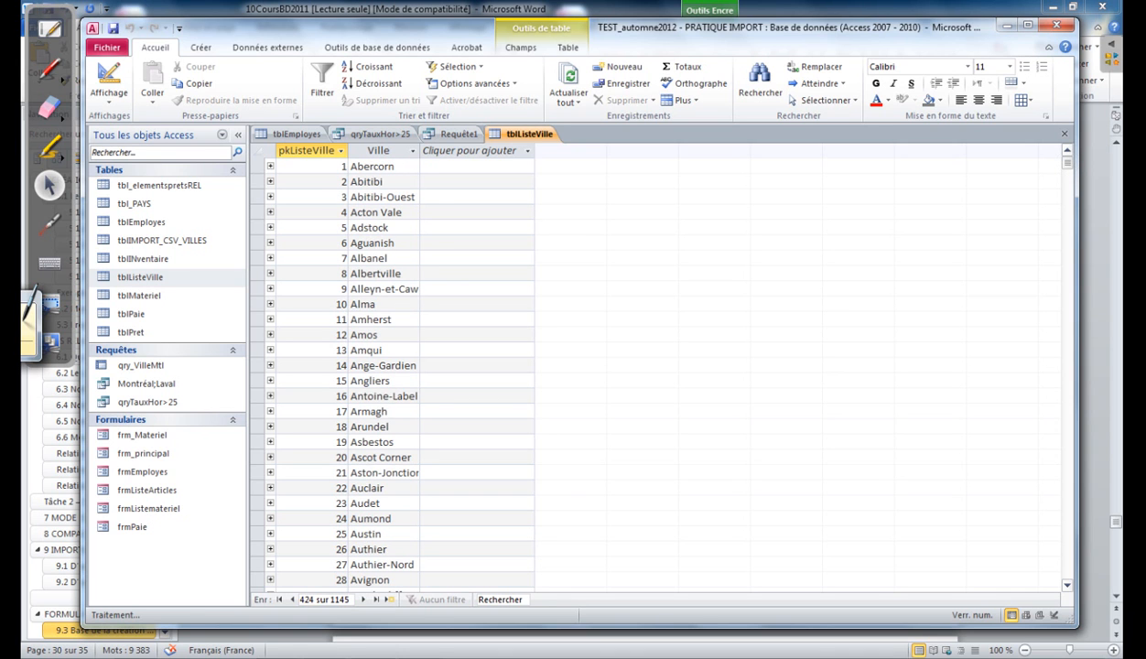
{"action": "left_click", "coordinate": [327, 228]}
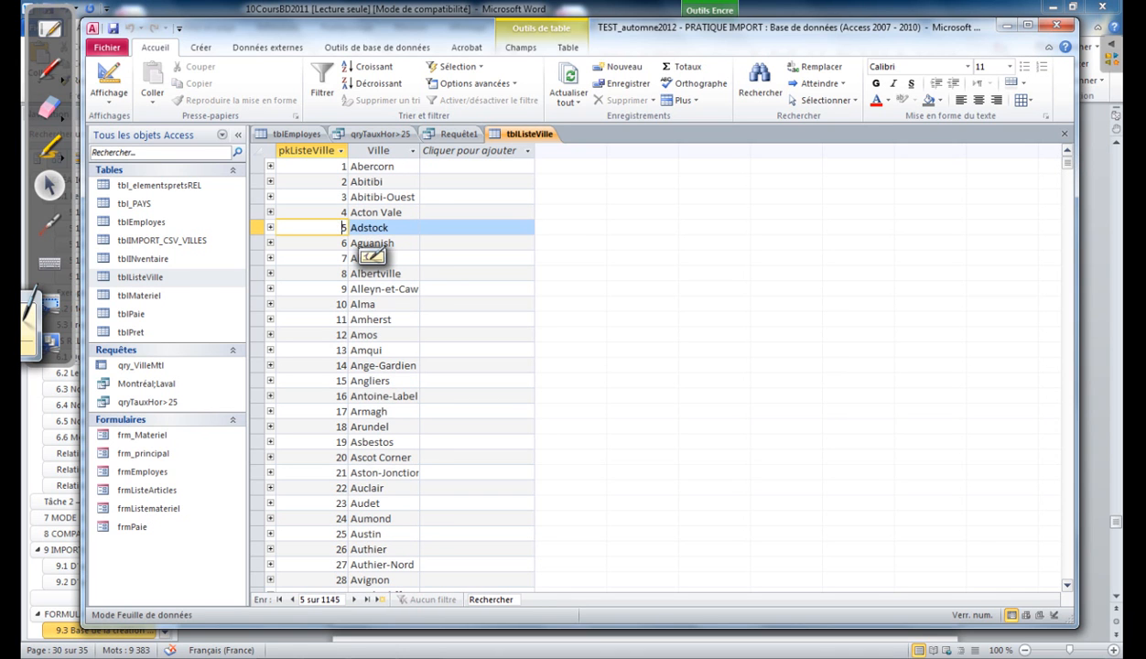
Add =5 as an alternative fkVille criterion on the Ou row of Requête1, below =424
{"action": "left_click", "coordinate": [457, 135]}
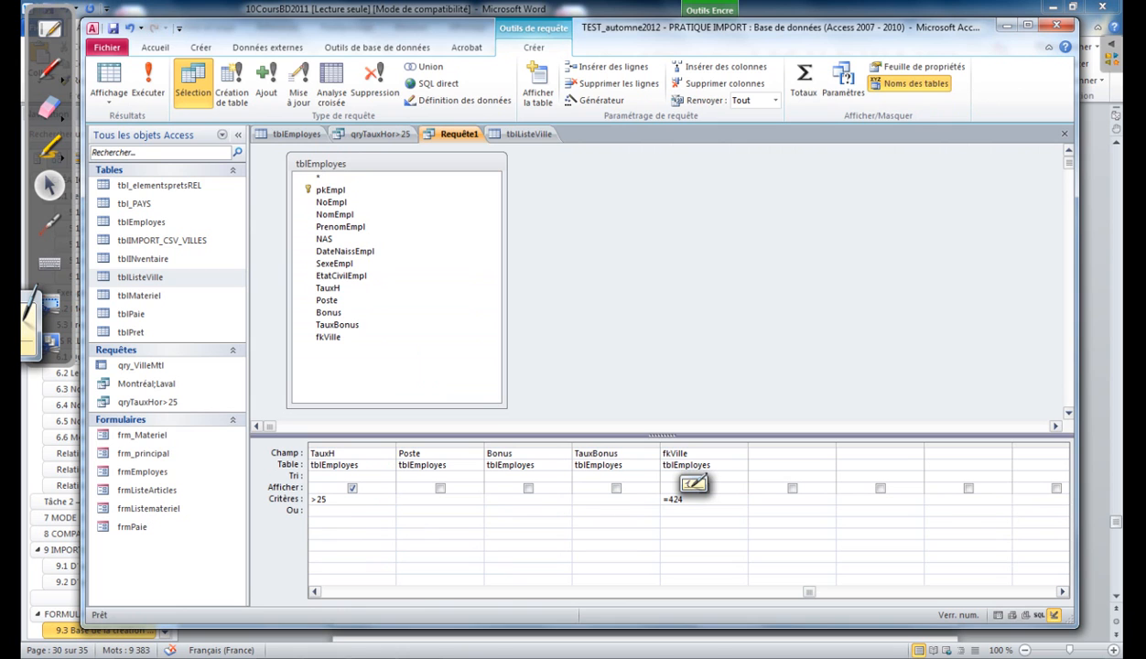
{"action": "left_click", "coordinate": [684, 499]}
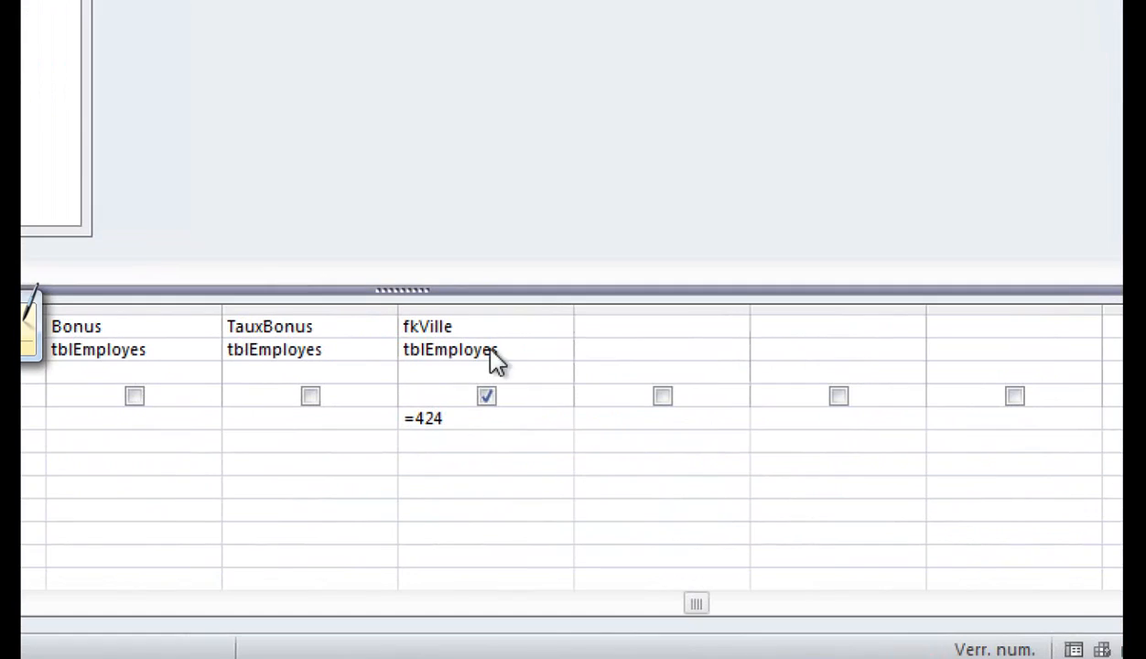
{"action": "left_click", "coordinate": [491, 443]}
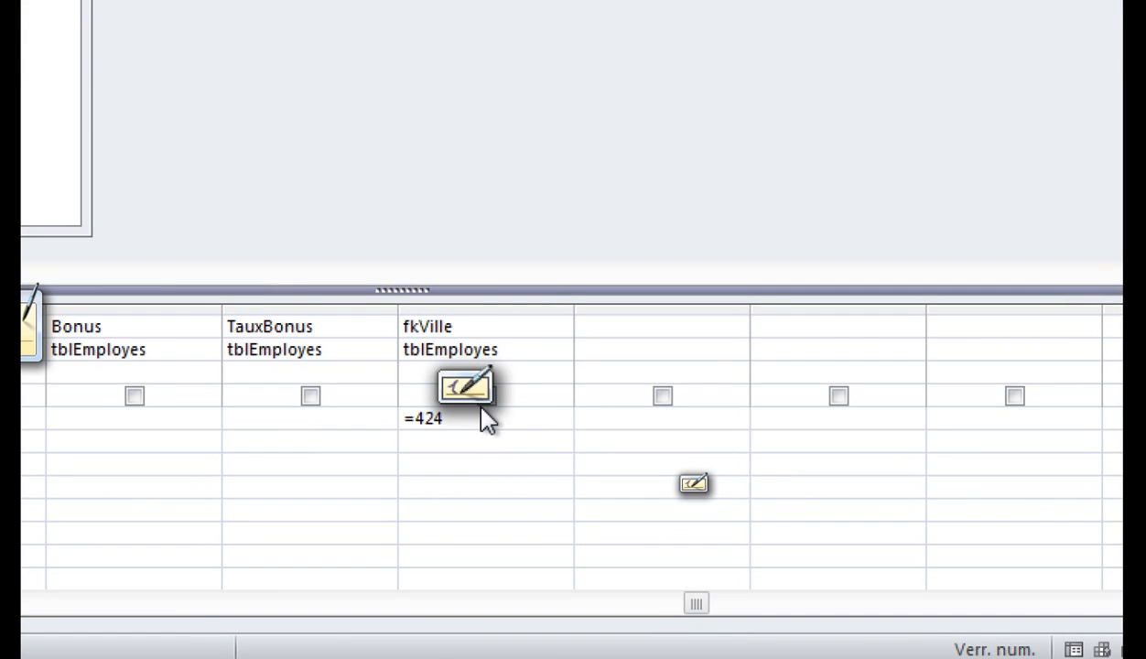
{"action": "type", "text": "=5"}
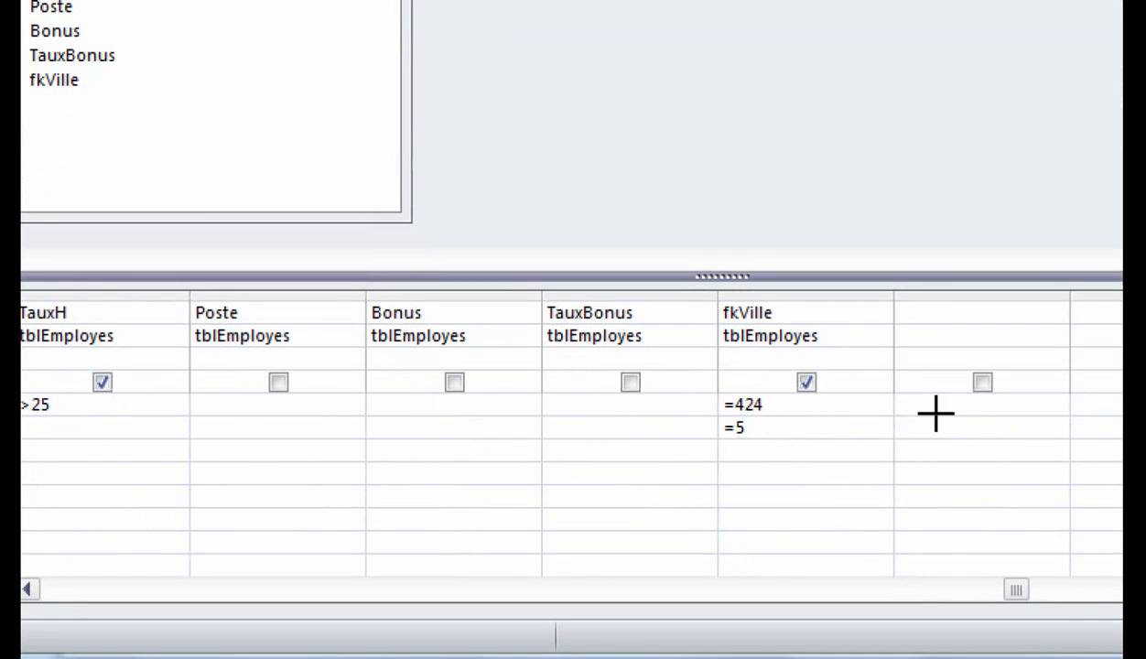
Draw a red bracket joining the two fkVille criteria, handwrite "où" beside it, and return to the selection pointer
{"action": "mouse_move", "coordinate": [877, 399]}
{"action": "left_mouse_down"}
{"action": "mouse_move", "coordinate": [926, 396]}
{"action": "mouse_move", "coordinate": [934, 423]}
{"action": "mouse_move", "coordinate": [896, 430]}
{"action": "left_mouse_up"}
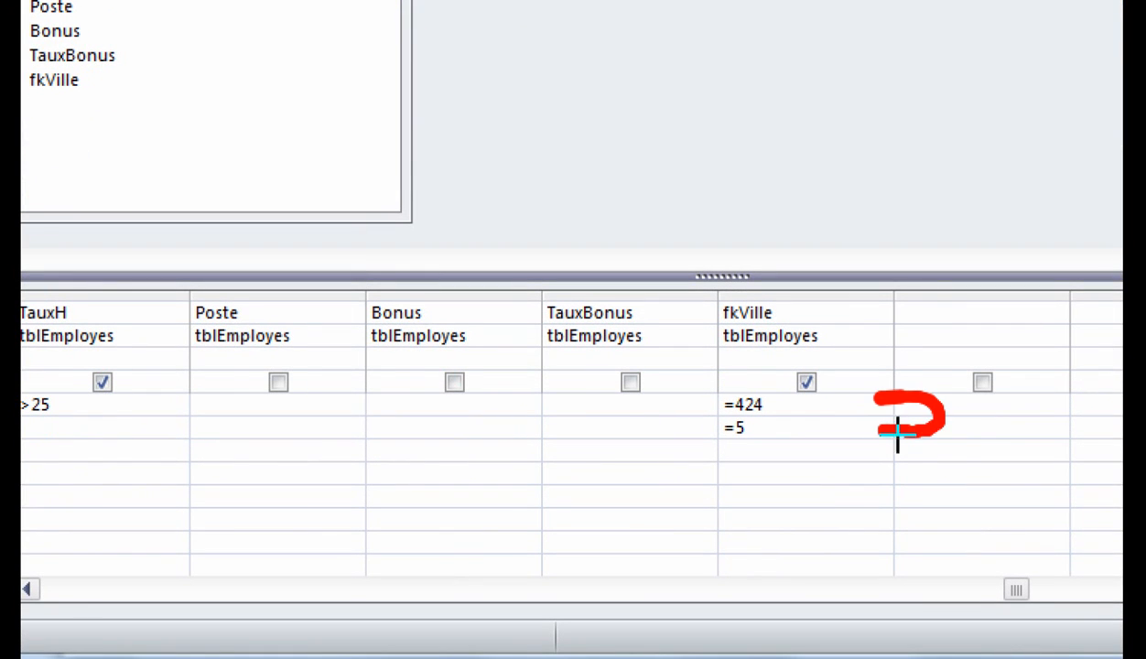
{"action": "mouse_move", "coordinate": [1007, 406]}
{"action": "left_mouse_down"}
{"action": "mouse_move", "coordinate": [1002, 430]}
{"action": "mouse_move", "coordinate": [1027, 402]}
{"action": "mouse_move", "coordinate": [1052, 418]}
{"action": "left_mouse_up"}
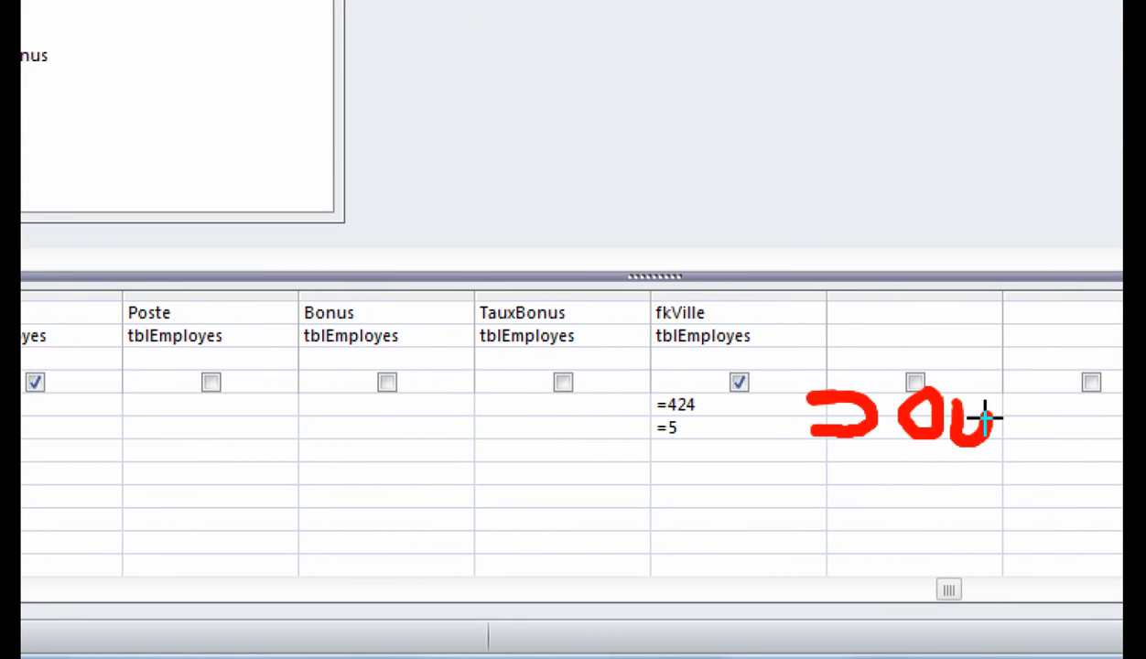
{"action": "left_click_drag", "start_coordinate": [925, 353], "coordinate": [958, 373]}
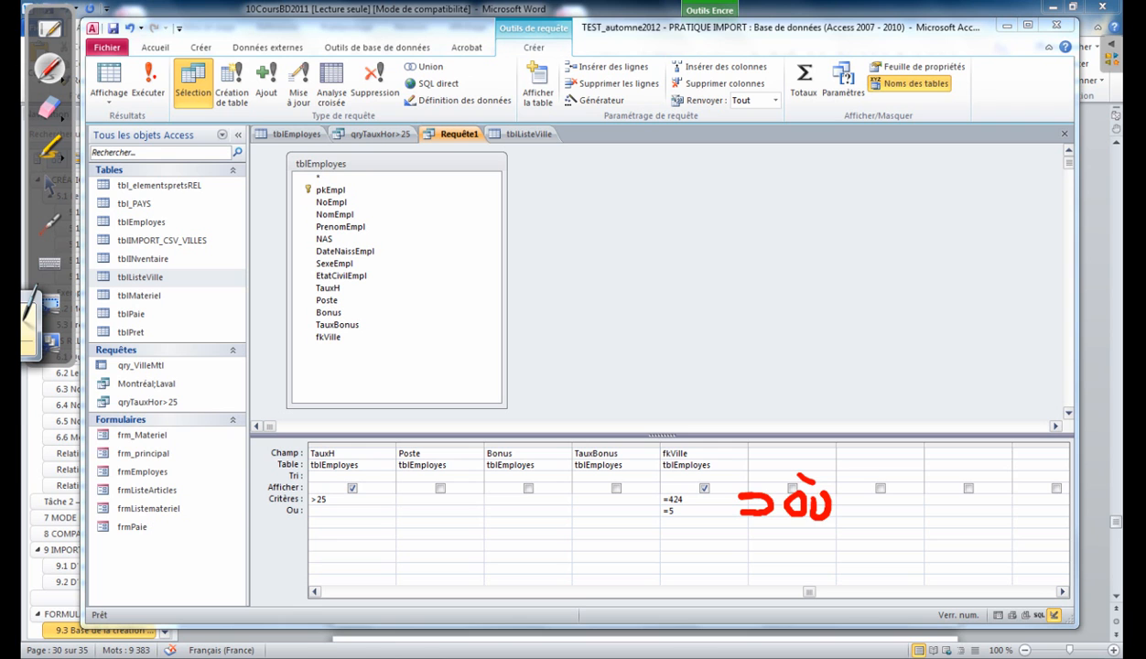
{"action": "left_click", "coordinate": [49, 185]}
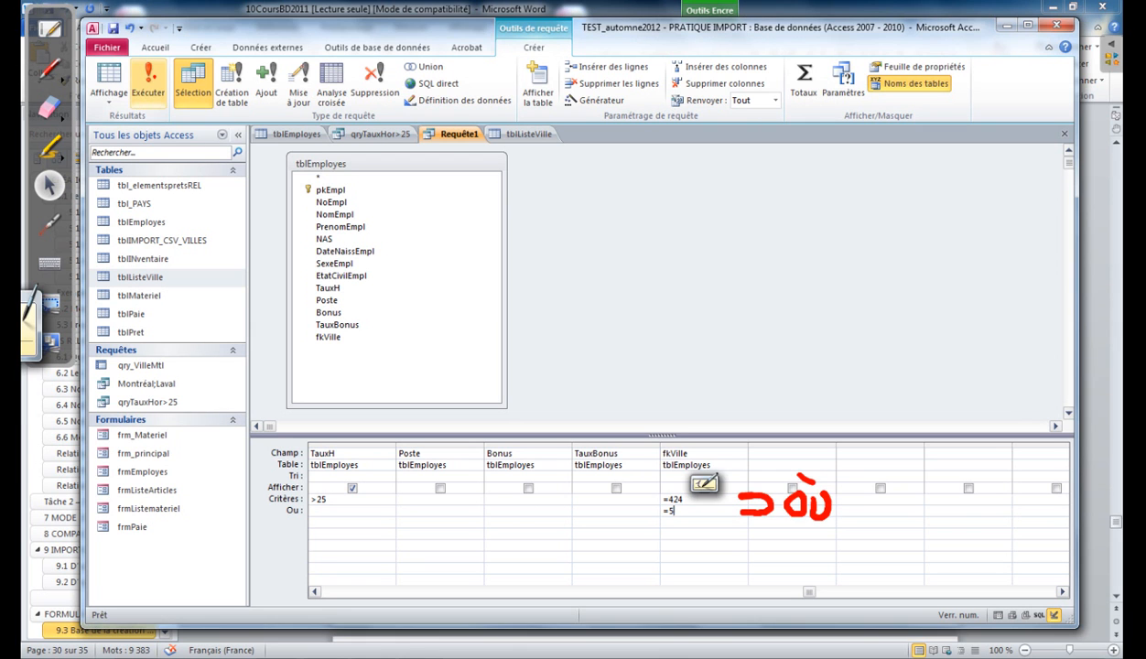
Run Requête1 with the two alternative city criteria
{"action": "left_click", "coordinate": [147, 91]}
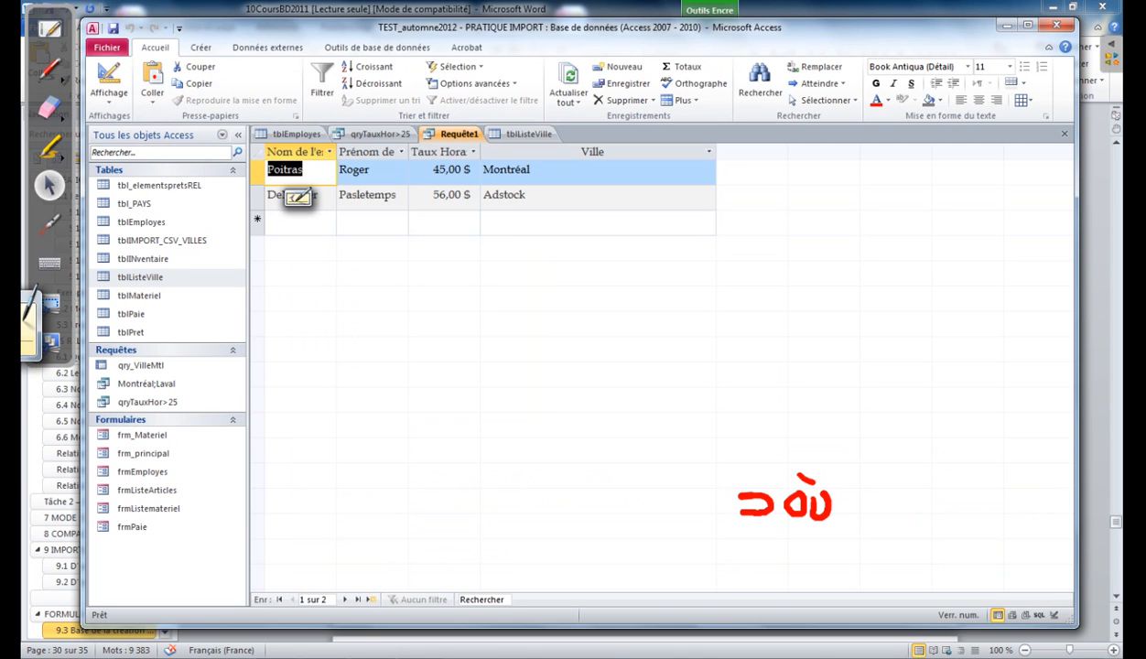
{"action": "left_click", "coordinate": [645, 220]}
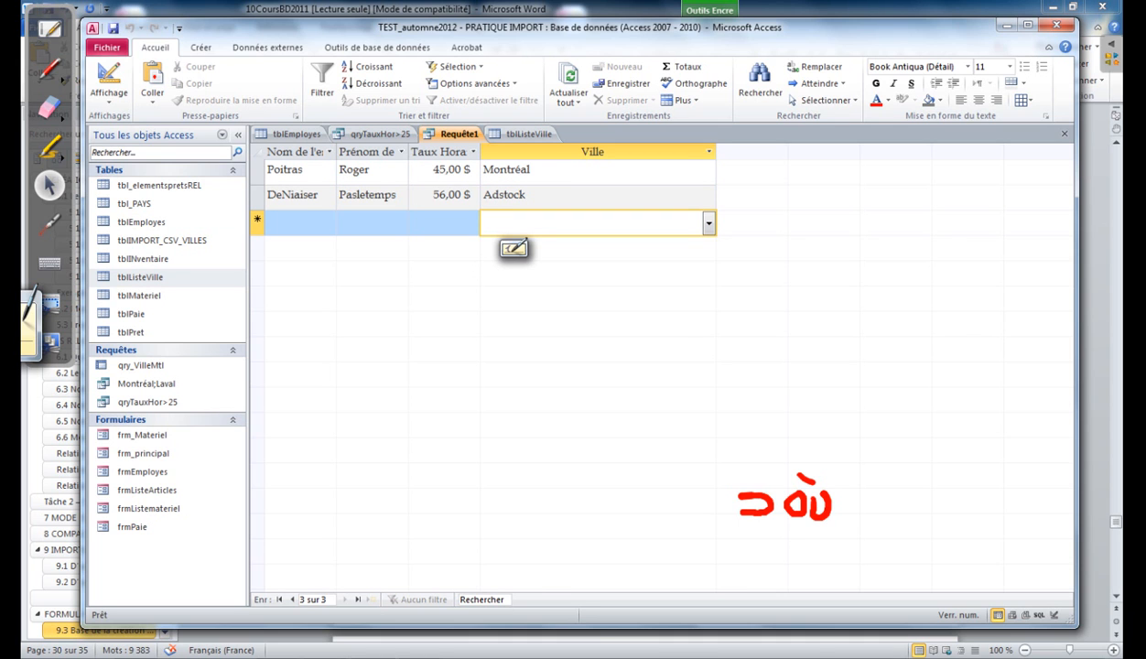
Erase the red bracket and "où" annotation and return Requête1 to design view
{"action": "left_click", "coordinate": [50, 107]}
{"action": "left_click_drag", "start_coordinate": [769, 491], "coordinate": [792, 498]}
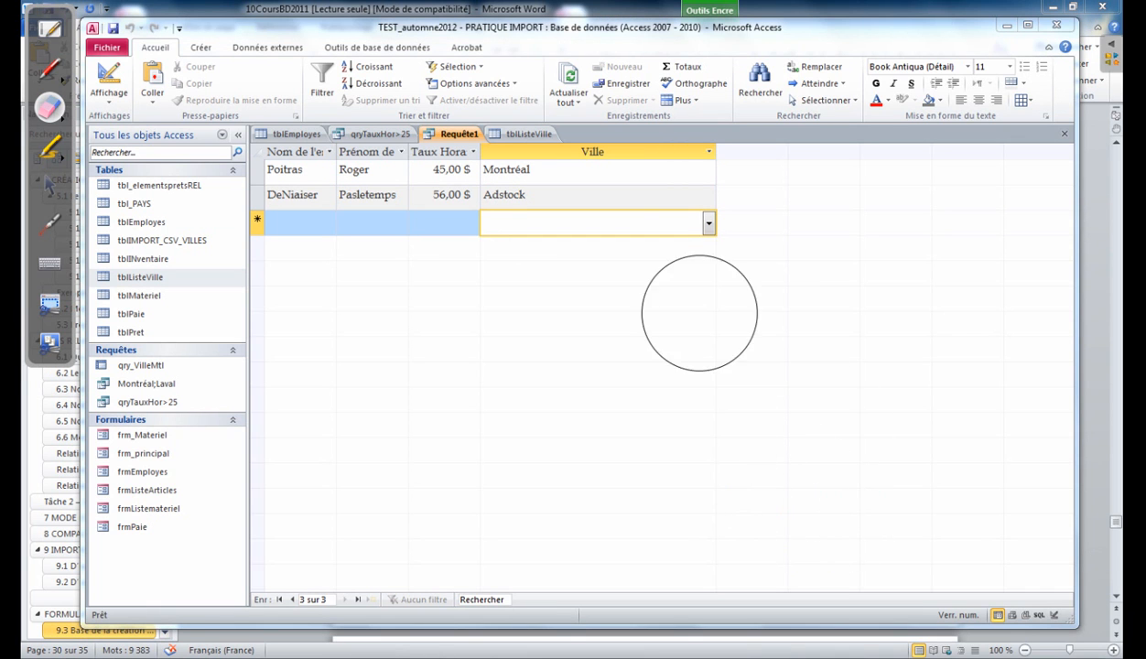
{"action": "left_click", "coordinate": [50, 186]}
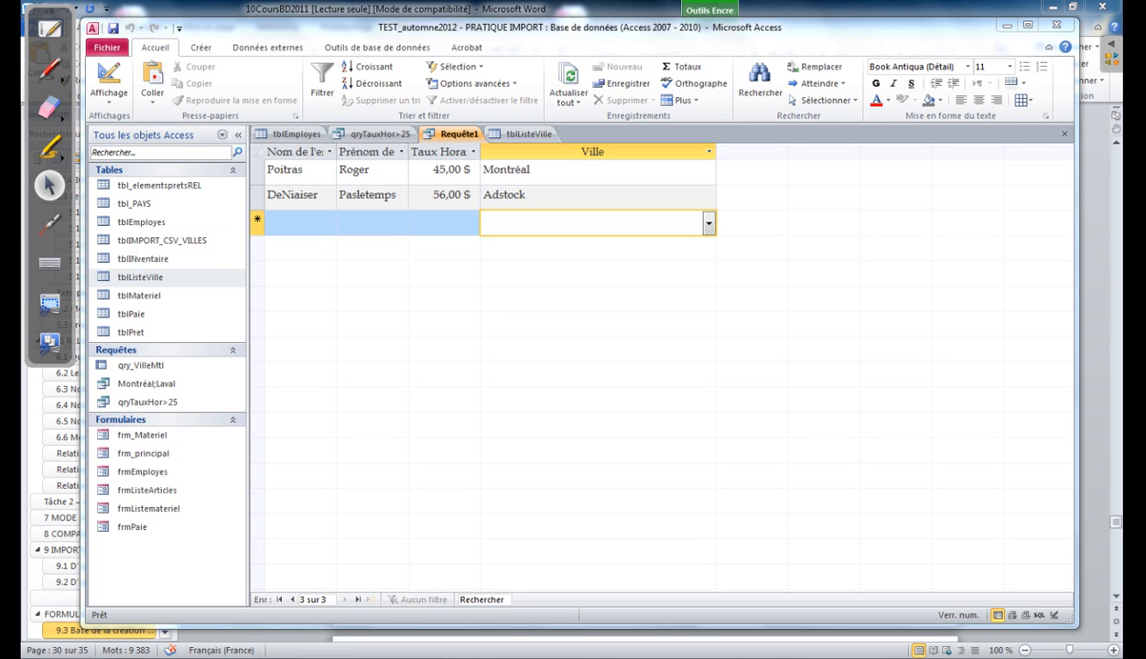
{"action": "left_click", "coordinate": [108, 92]}
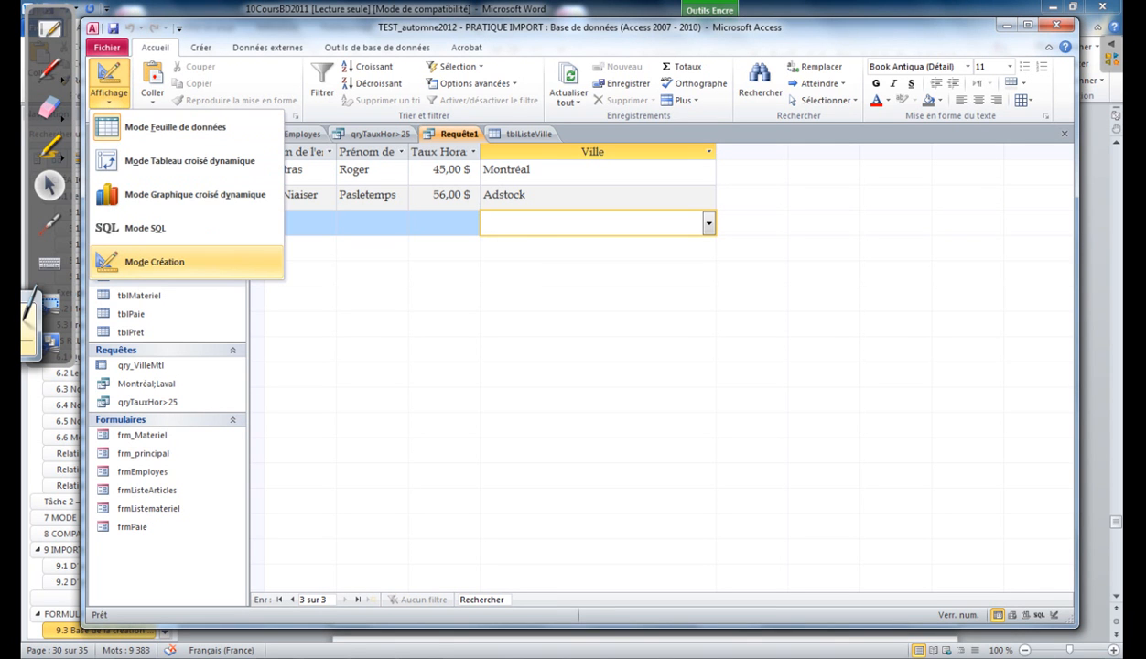
{"action": "left_click", "coordinate": [154, 262]}
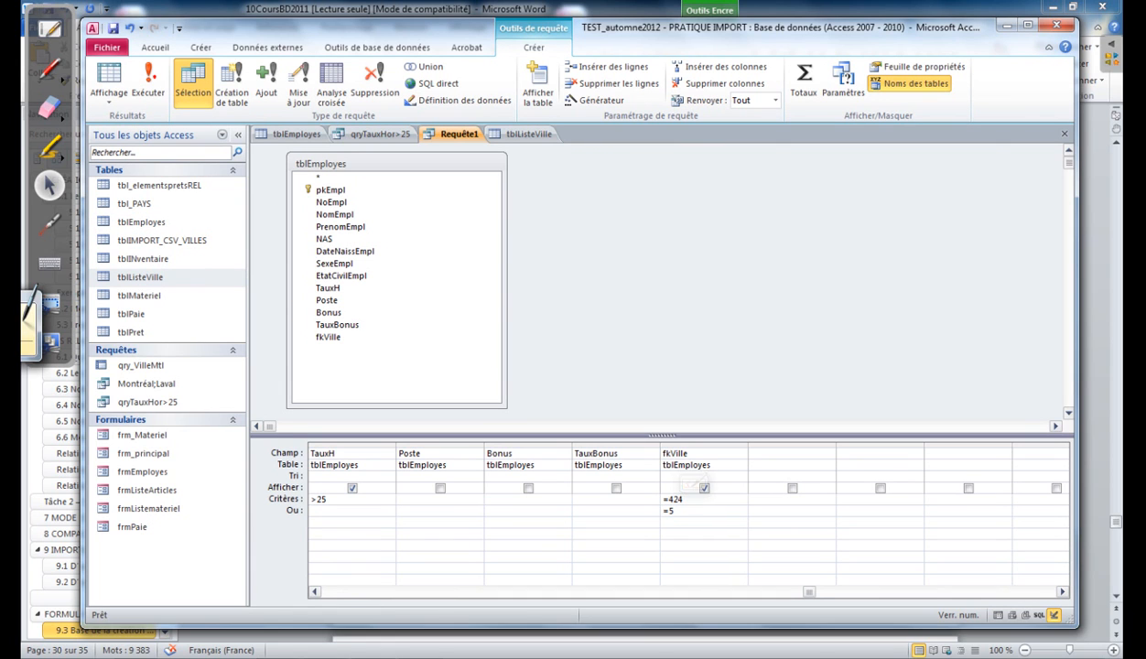
Highlight the examples about employees earning over 15$ an hour and living in Montréal, and employees hired between 1985 and 2000
{"action": "left_click", "coordinate": [703, 488]}
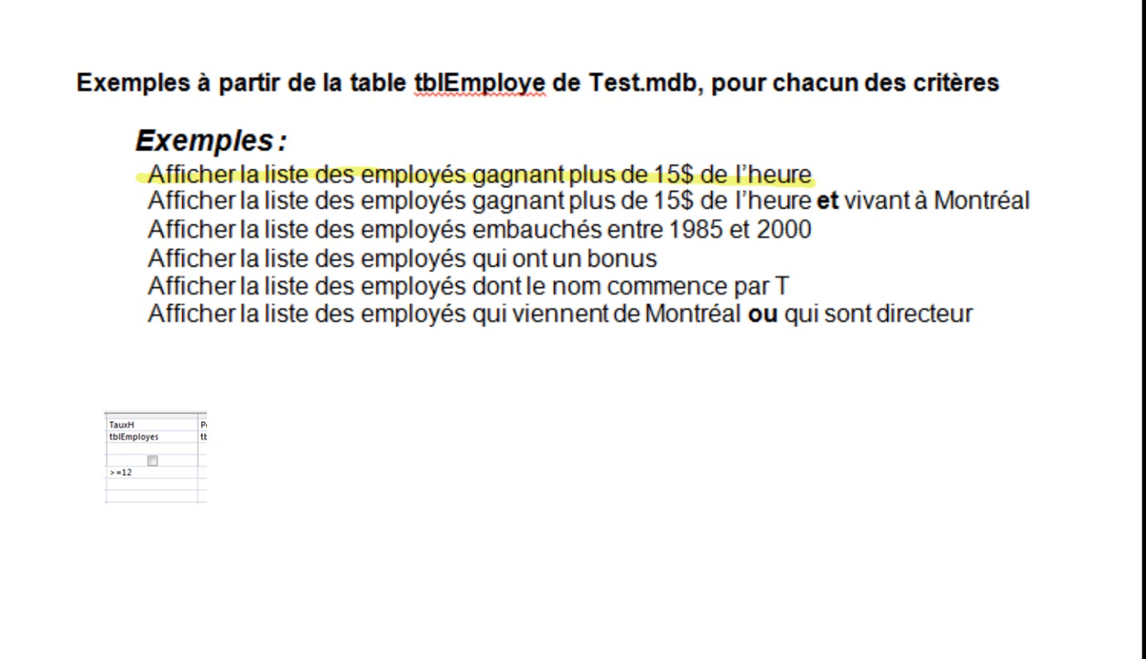
{"action": "left_click_drag", "start_coordinate": [154, 197], "coordinate": [960, 190]}
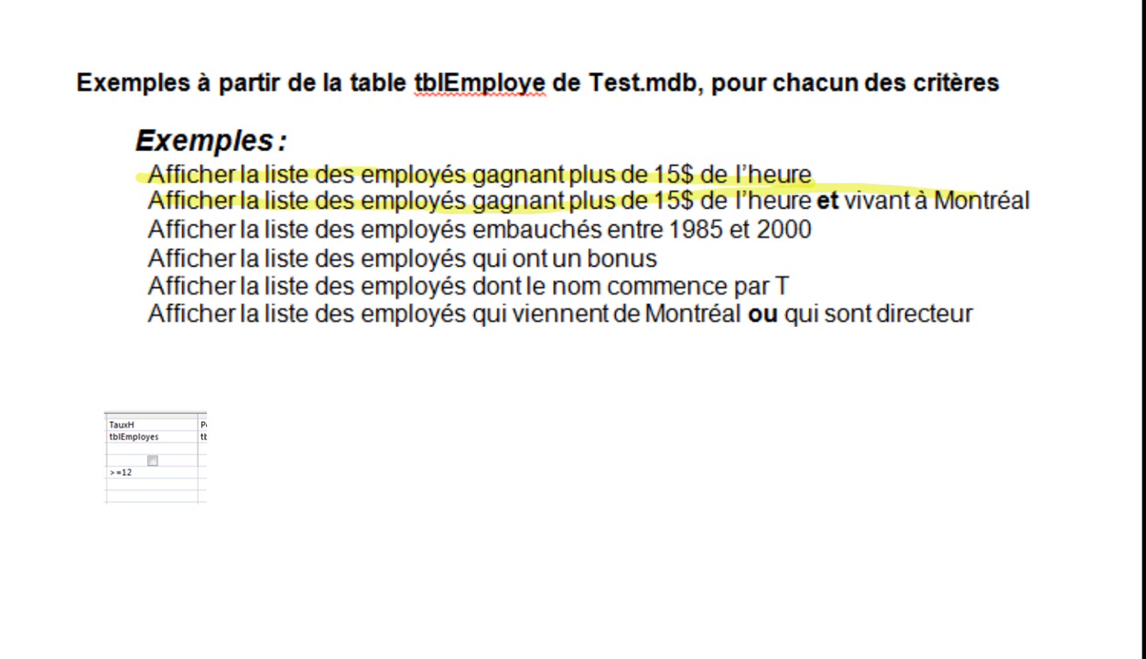
{"action": "mouse_move", "coordinate": [814, 222]}
{"action": "left_mouse_down"}
{"action": "mouse_move", "coordinate": [510, 210]}
{"action": "mouse_move", "coordinate": [98, 219]}
{"action": "mouse_move", "coordinate": [711, 211]}
{"action": "mouse_move", "coordinate": [165, 243]}
{"action": "mouse_move", "coordinate": [730, 252]}
{"action": "mouse_move", "coordinate": [212, 277]}
{"action": "left_mouse_up"}
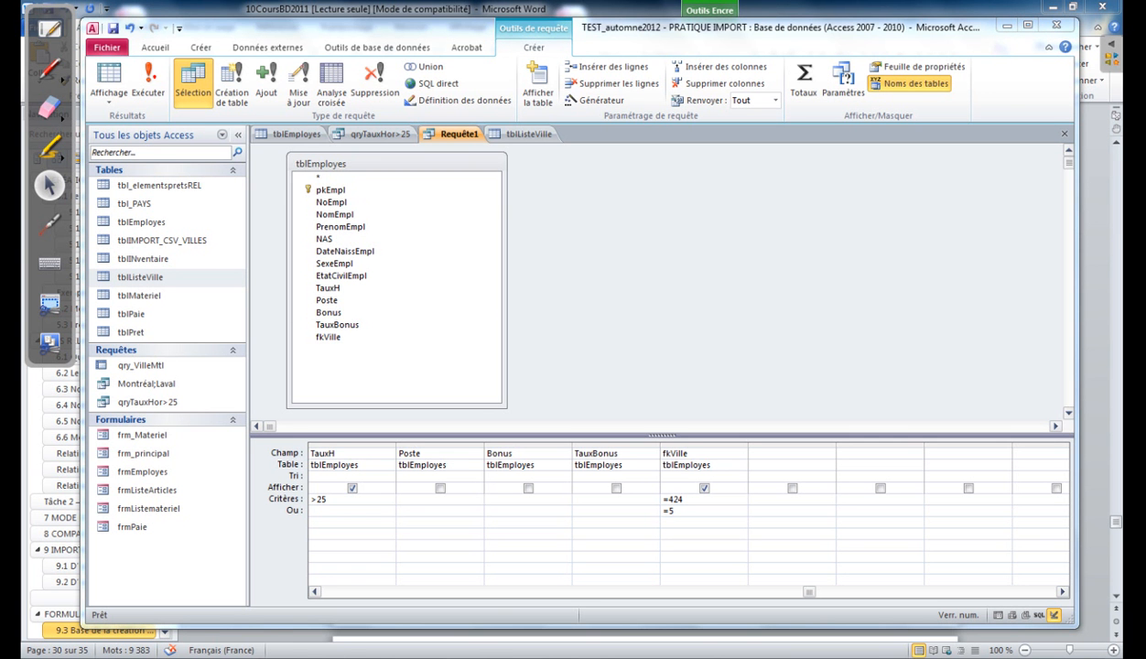
Review the birth dates in the DateNaissEmpl column of the tblEmployes datasheet
{"action": "left_click", "coordinate": [297, 134]}
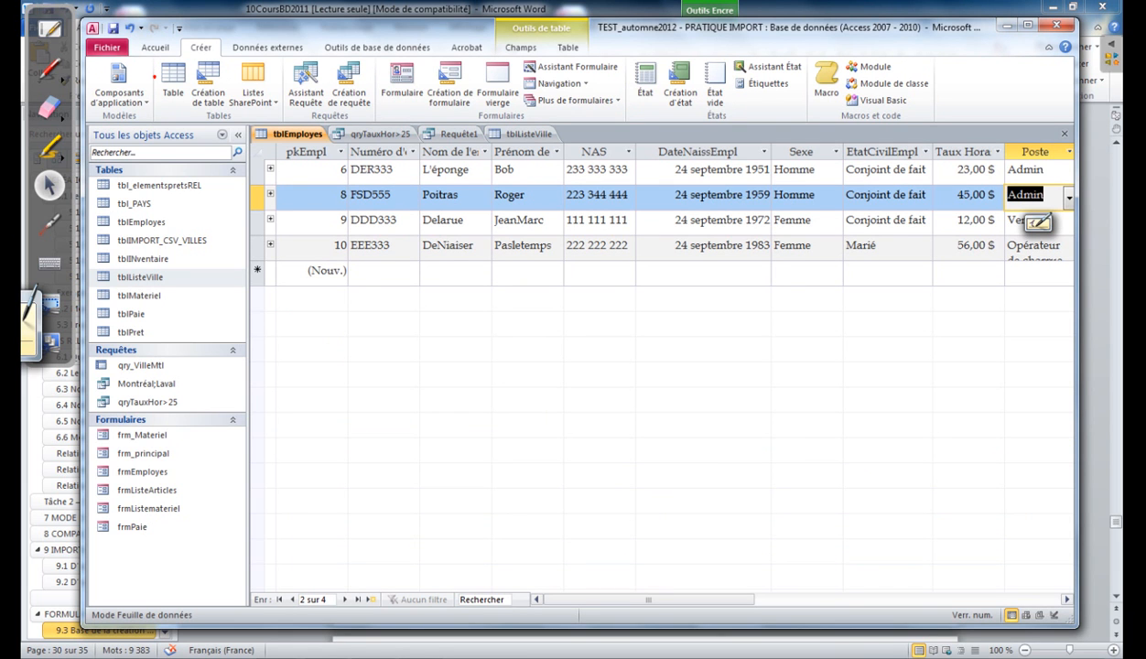
{"action": "left_click_drag", "start_coordinate": [648, 600], "coordinate": [672, 600]}
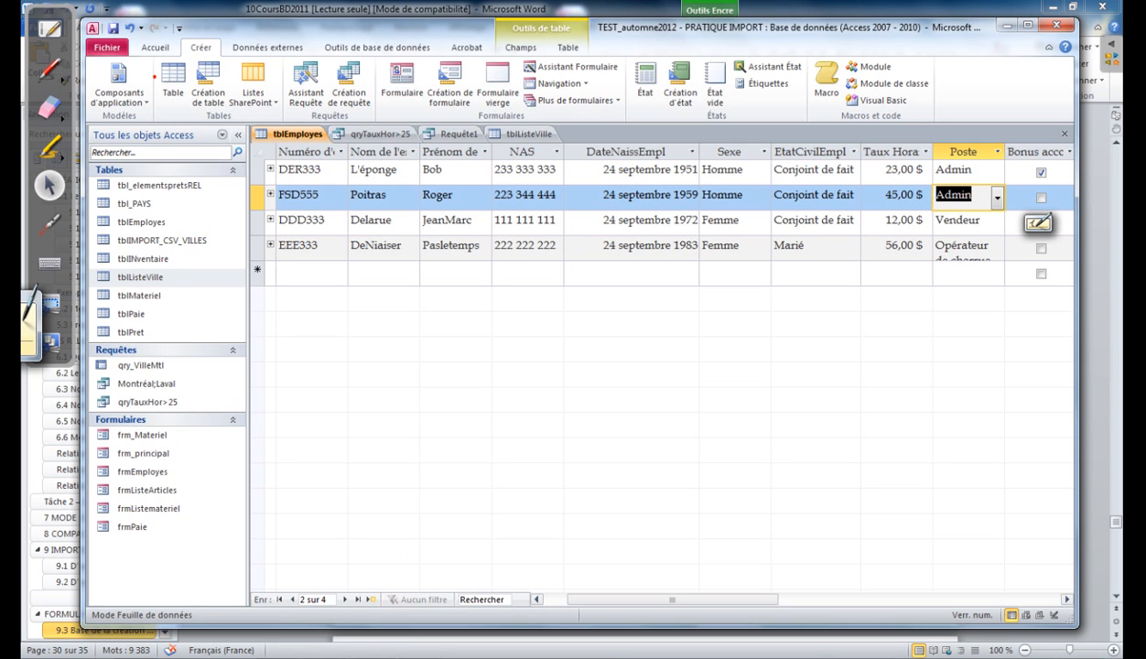
{"action": "left_click", "coordinate": [701, 211]}
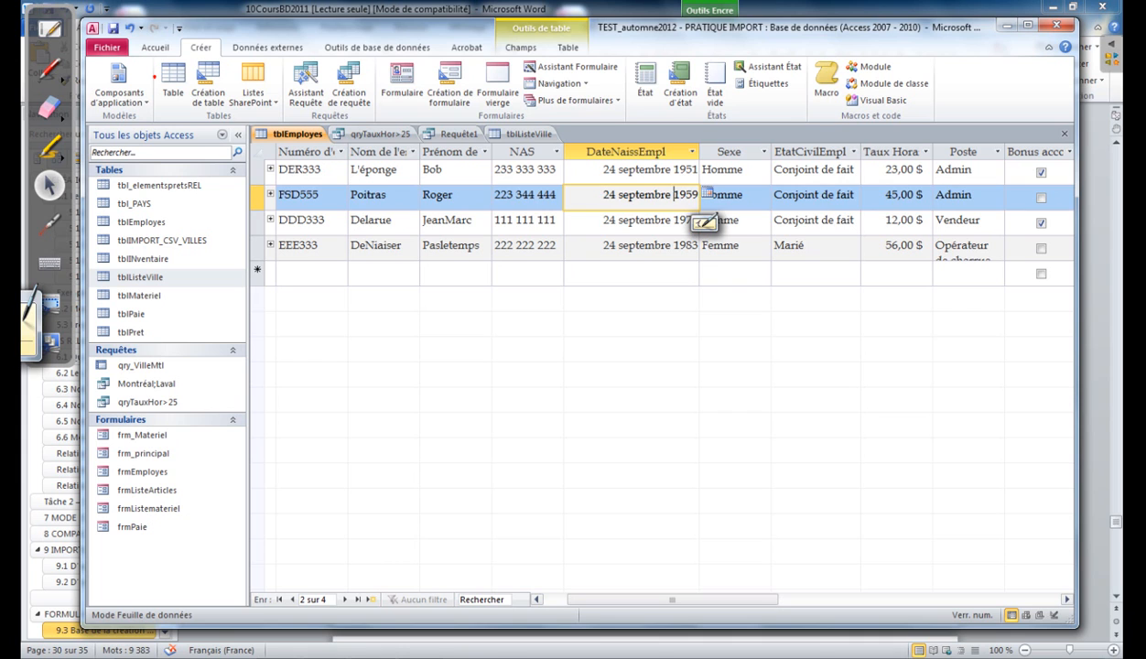
{"action": "left_click", "coordinate": [653, 220]}
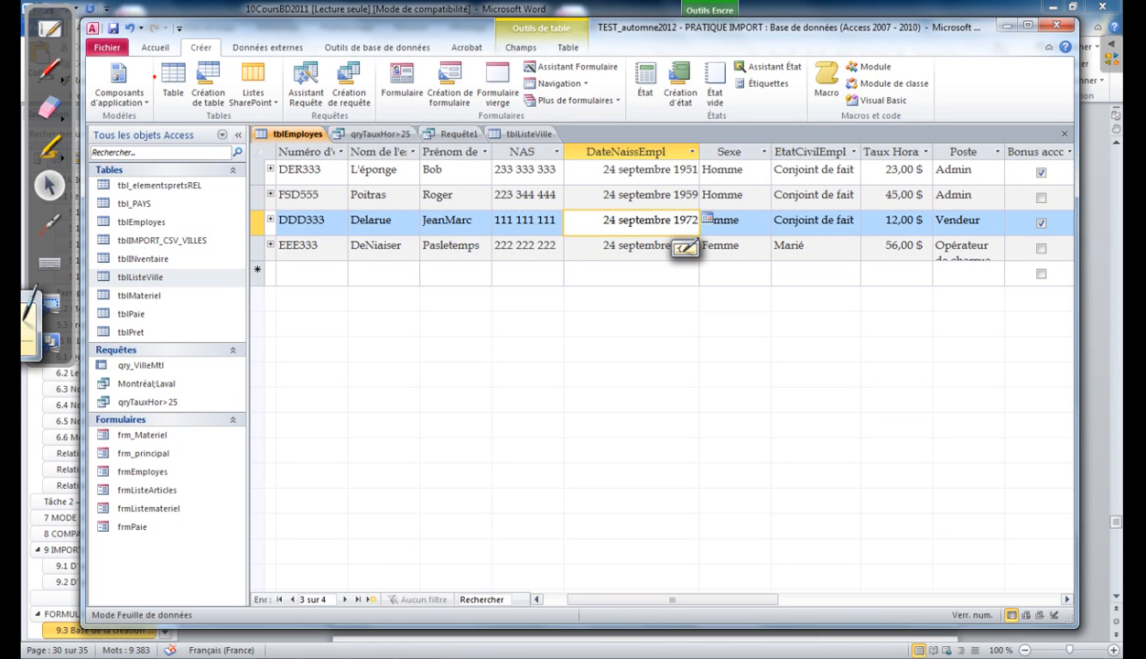
Create a new query in design view based on tblEmployes and enlarge its field list
{"action": "left_click", "coordinate": [349, 86]}
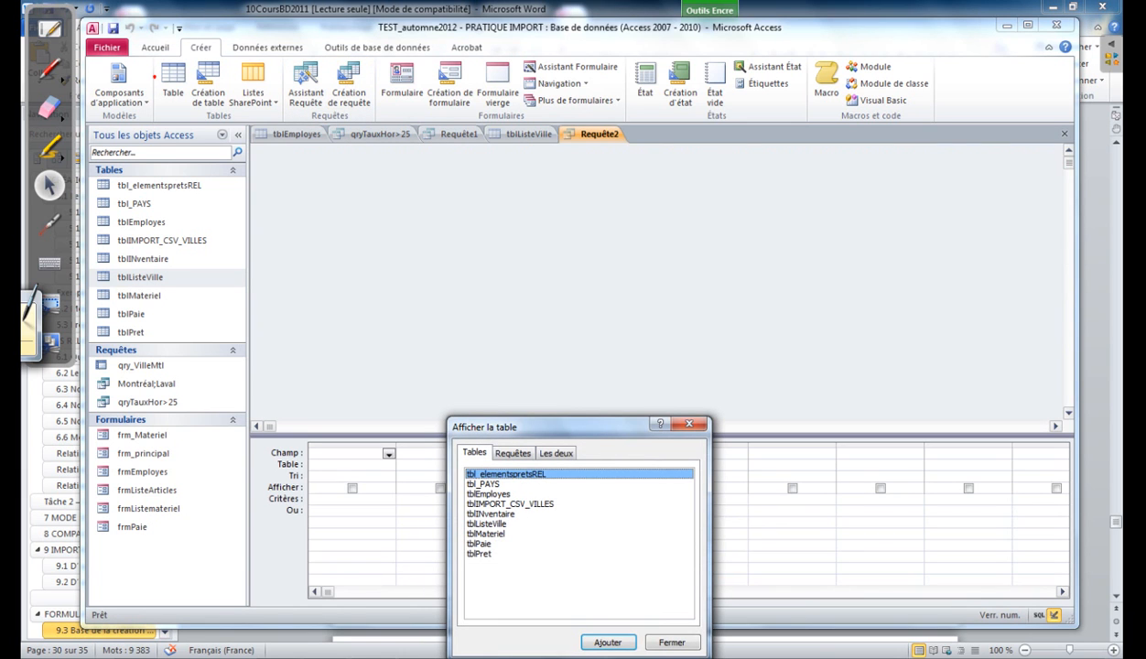
{"action": "double_click", "coordinate": [489, 494]}
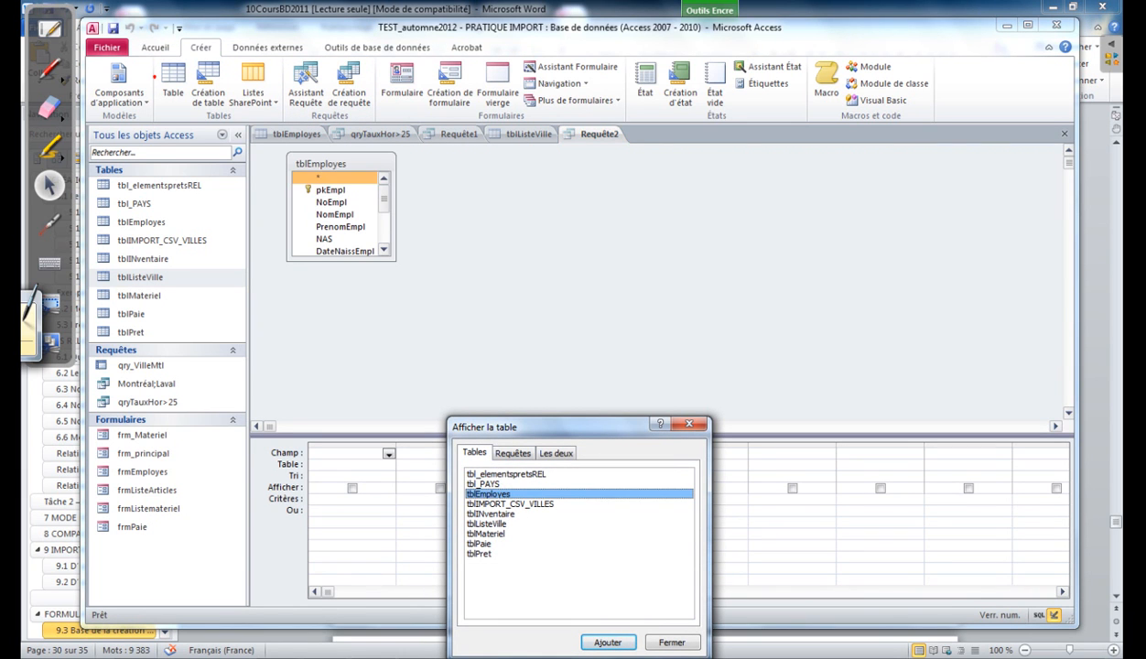
{"action": "left_click", "coordinate": [671, 642]}
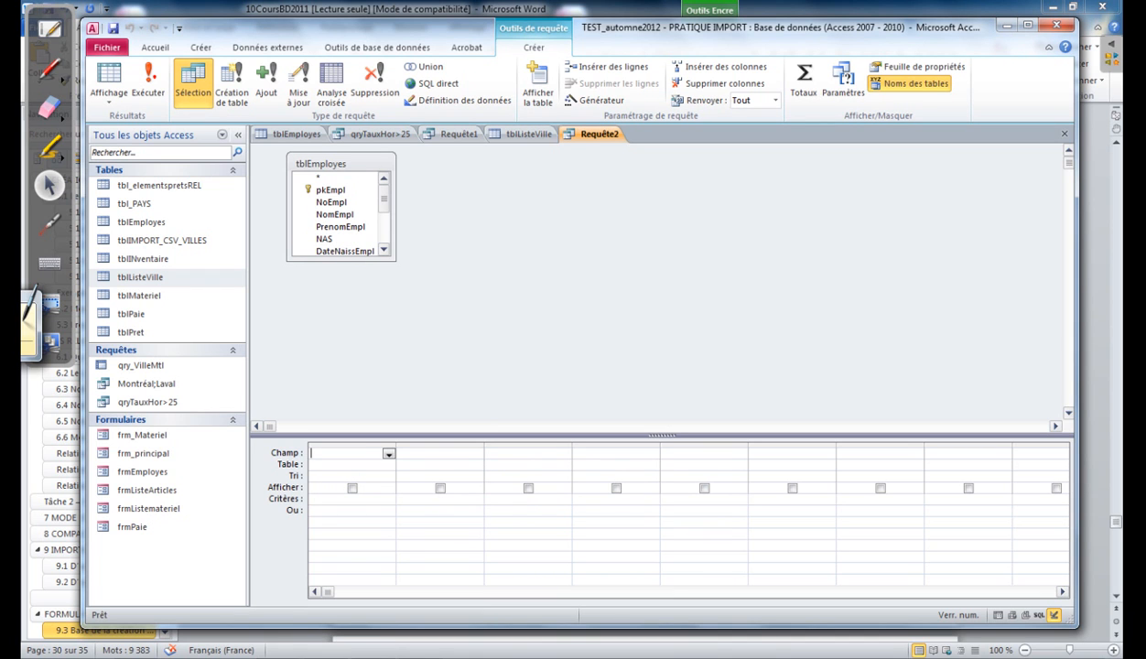
{"action": "left_click_drag", "start_coordinate": [394, 259], "coordinate": [590, 418]}
Add all tblEmployes fields from pkEmpl to fkVille to the query grid
{"action": "left_click", "coordinate": [331, 189]}
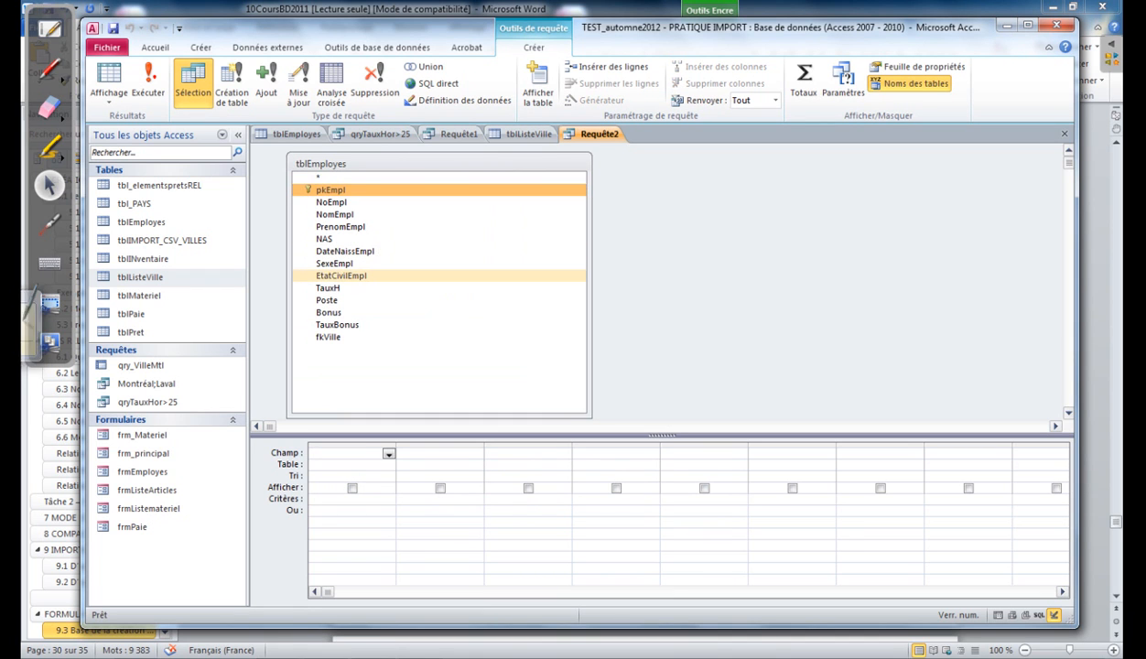
{"action": "left_click", "coordinate": [328, 337], "text": "shift"}
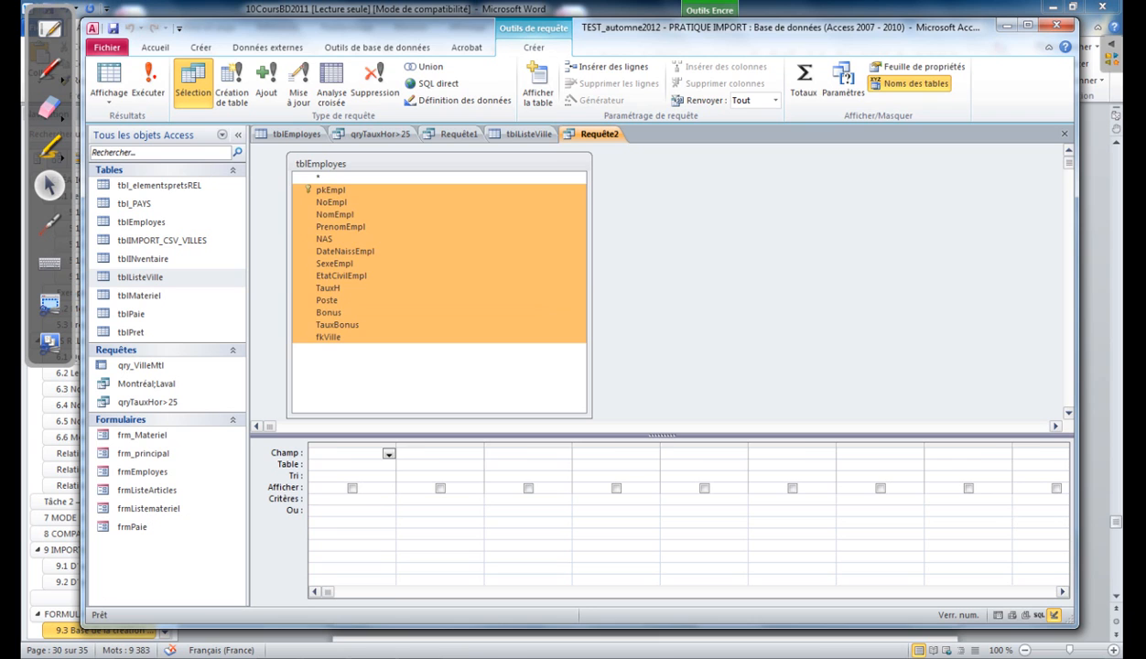
{"action": "left_click_drag", "start_coordinate": [328, 336], "coordinate": [352, 452]}
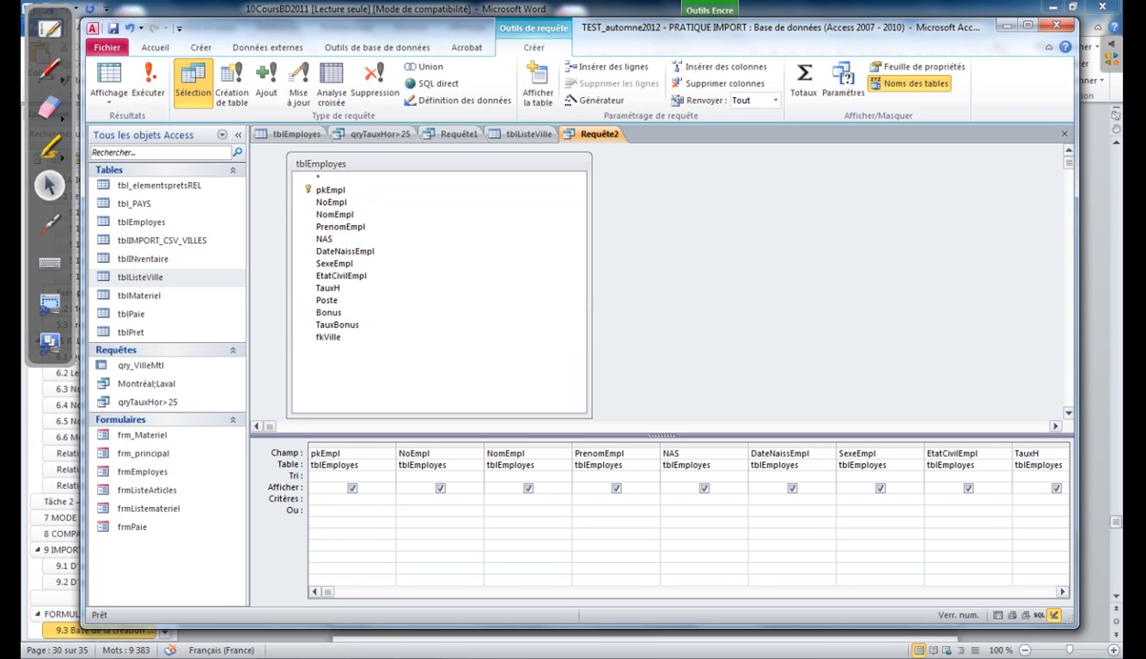
Hide every field of the new query except NomEmpl, PrenomEmpl and DateNaissEmpl from the results
{"action": "left_click", "coordinate": [353, 488]}
{"action": "left_click", "coordinate": [440, 488]}
{"action": "left_click", "coordinate": [704, 488]}
{"action": "left_click", "coordinate": [881, 488]}
{"action": "left_click", "coordinate": [968, 488]}
{"action": "left_click", "coordinate": [732, 592]}
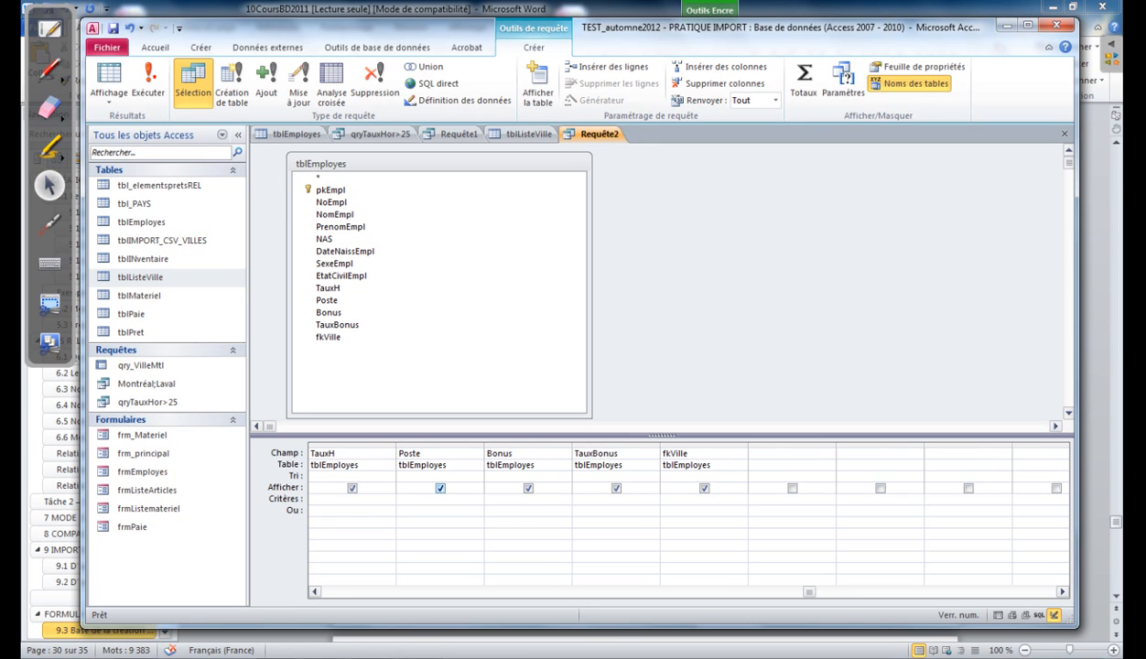
{"action": "left_click", "coordinate": [352, 487]}
{"action": "left_click", "coordinate": [440, 488]}
{"action": "left_click", "coordinate": [528, 488]}
{"action": "left_click", "coordinate": [616, 487]}
{"action": "left_click", "coordinate": [703, 488]}
{"action": "left_click", "coordinate": [315, 592]}
{"action": "left_click", "coordinate": [315, 592]}
{"action": "left_click", "coordinate": [315, 592]}
{"action": "left_click", "coordinate": [315, 592]}
{"action": "left_click", "coordinate": [315, 592]}
{"action": "left_click", "coordinate": [314, 592]}
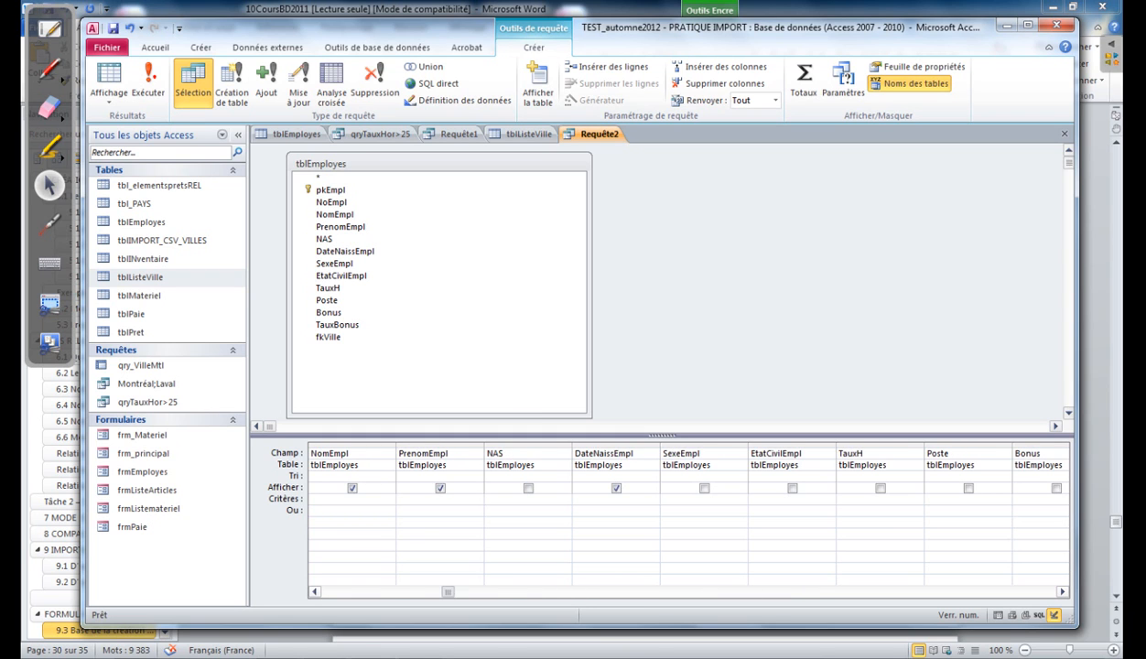
{"action": "left_click", "coordinate": [315, 592]}
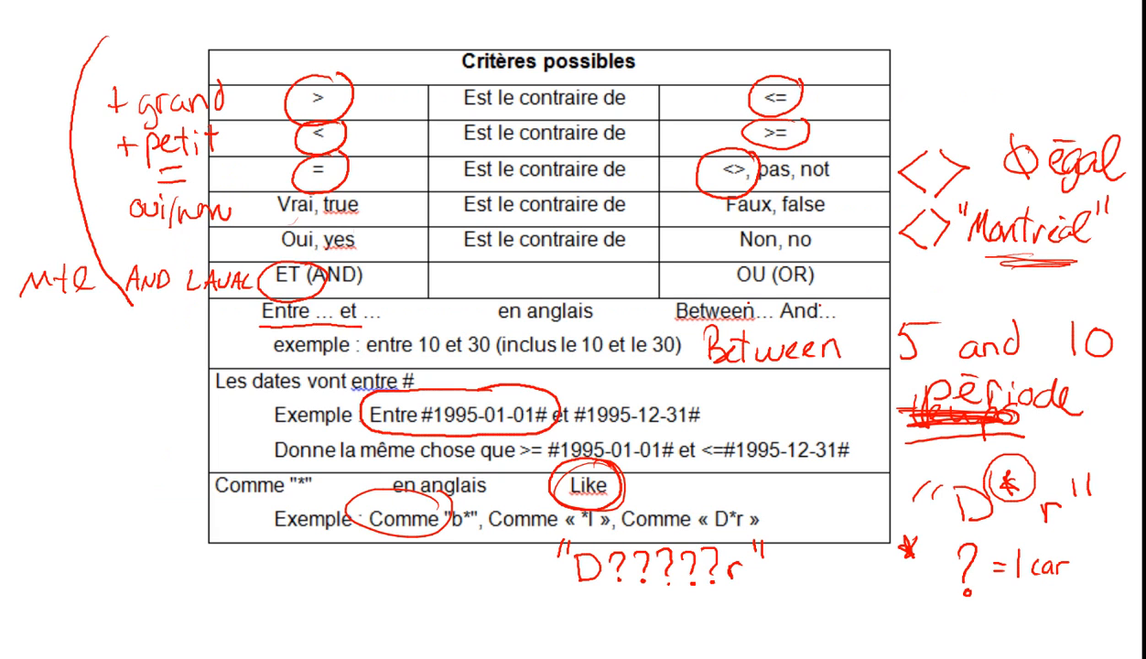
Erase the red annotations around the ET, Entre, dates and Comme rows of the criteria table, and circle the # date delimiter
{"action": "mouse_move", "coordinate": [366, 407]}
{"action": "left_mouse_down"}
{"action": "mouse_move", "coordinate": [586, 469]}
{"action": "mouse_move", "coordinate": [688, 556]}
{"action": "mouse_move", "coordinate": [761, 558]}
{"action": "left_mouse_up"}
{"action": "mouse_move", "coordinate": [359, 324]}
{"action": "left_mouse_down"}
{"action": "mouse_move", "coordinate": [220, 280]}
{"action": "mouse_move", "coordinate": [41, 278]}
{"action": "left_mouse_up"}
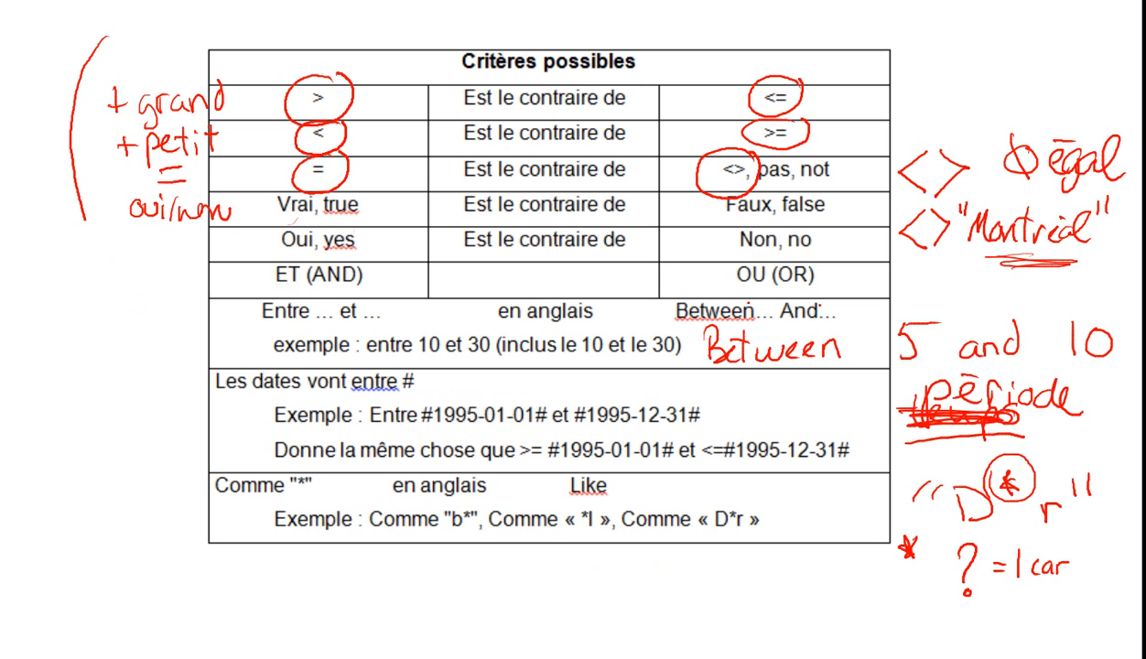
{"action": "left_click_drag", "start_coordinate": [709, 344], "coordinate": [919, 396]}
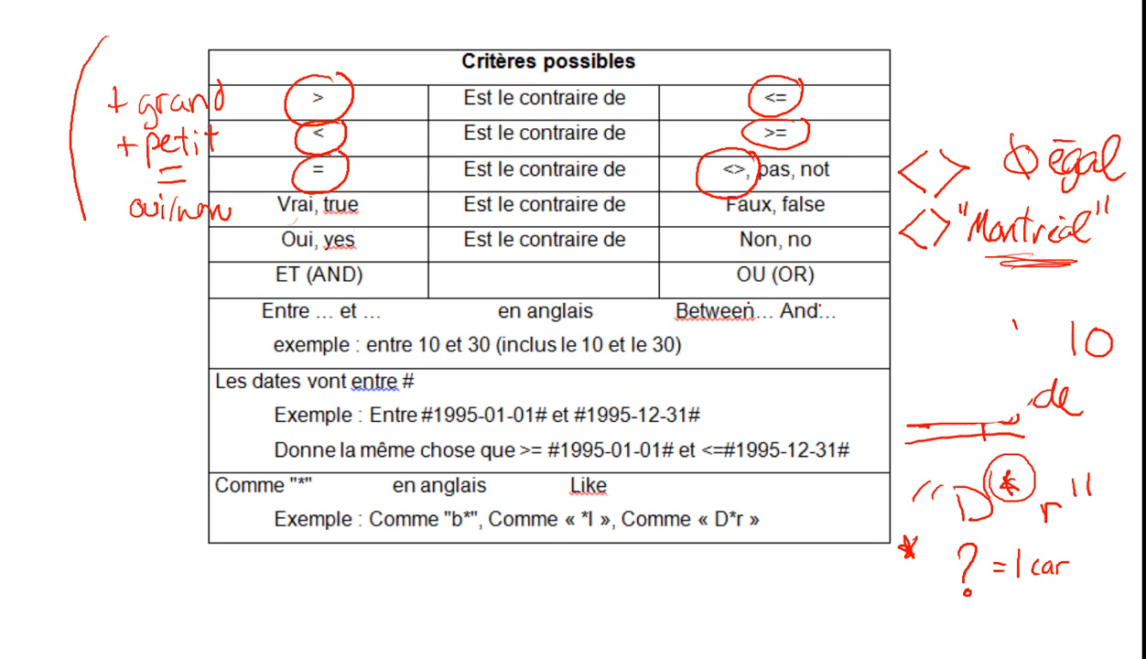
{"action": "mouse_move", "coordinate": [410, 363]}
{"action": "left_mouse_down"}
{"action": "mouse_move", "coordinate": [388, 385]}
{"action": "mouse_move", "coordinate": [414, 390]}
{"action": "mouse_move", "coordinate": [421, 378]}
{"action": "left_mouse_up"}
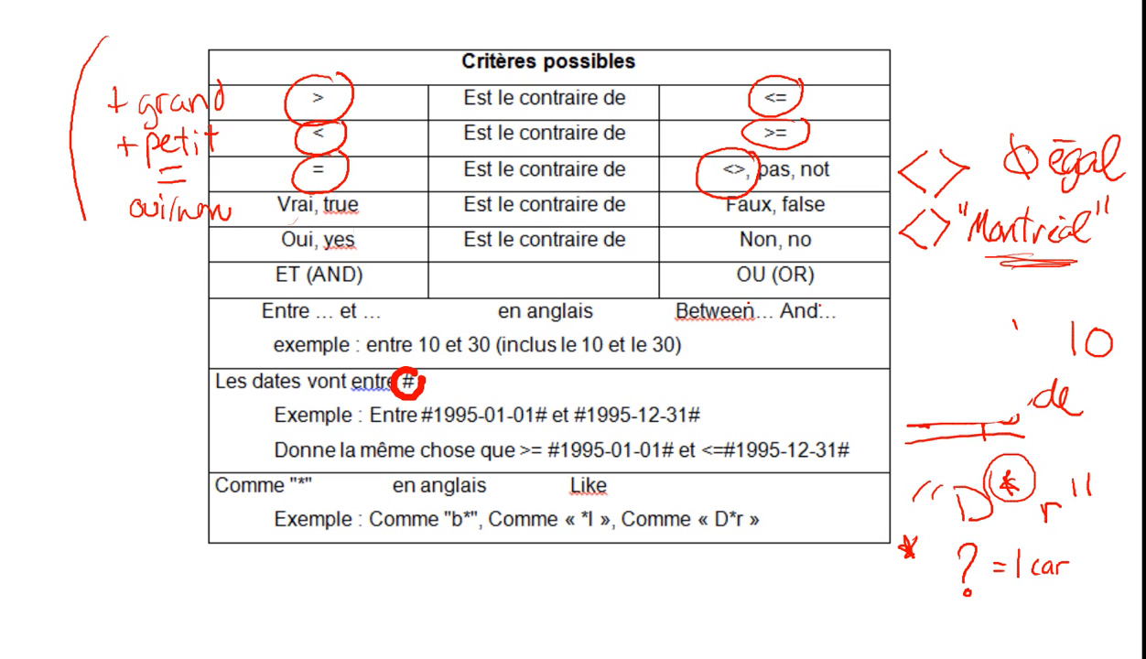
{"action": "mouse_move", "coordinate": [762, 400]}
{"action": "left_mouse_down"}
{"action": "mouse_move", "coordinate": [650, 395]}
{"action": "mouse_move", "coordinate": [311, 427]}
{"action": "mouse_move", "coordinate": [776, 387]}
{"action": "left_mouse_up"}
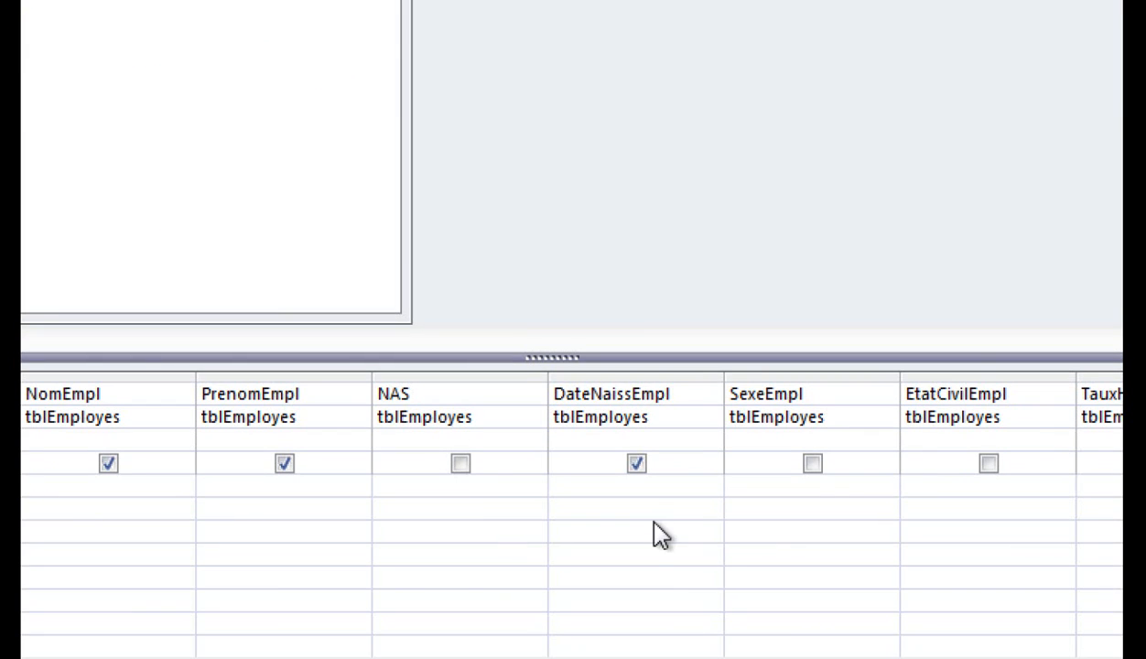
Enter the criterion Entre #1955-01-01# et #1975-12-31# under DateNaissEmpl and widen that column to fit it
{"action": "left_click", "coordinate": [716, 502]}
{"action": "type", "text": "Entre #195"}
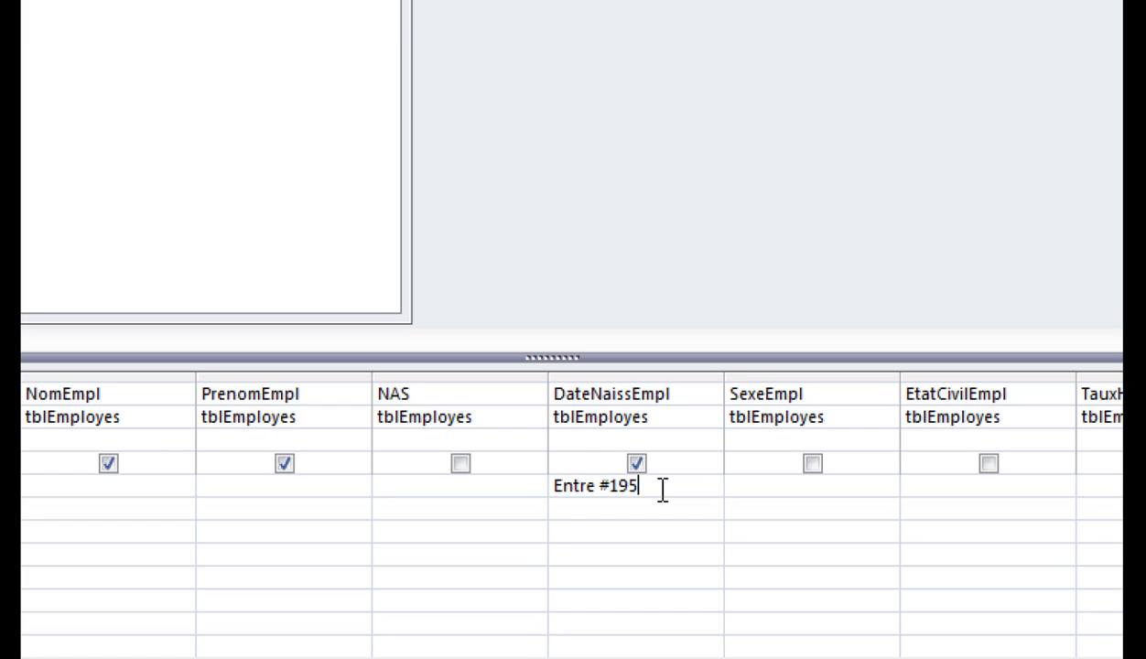
{"action": "type", "text": "5-01-01# et"}
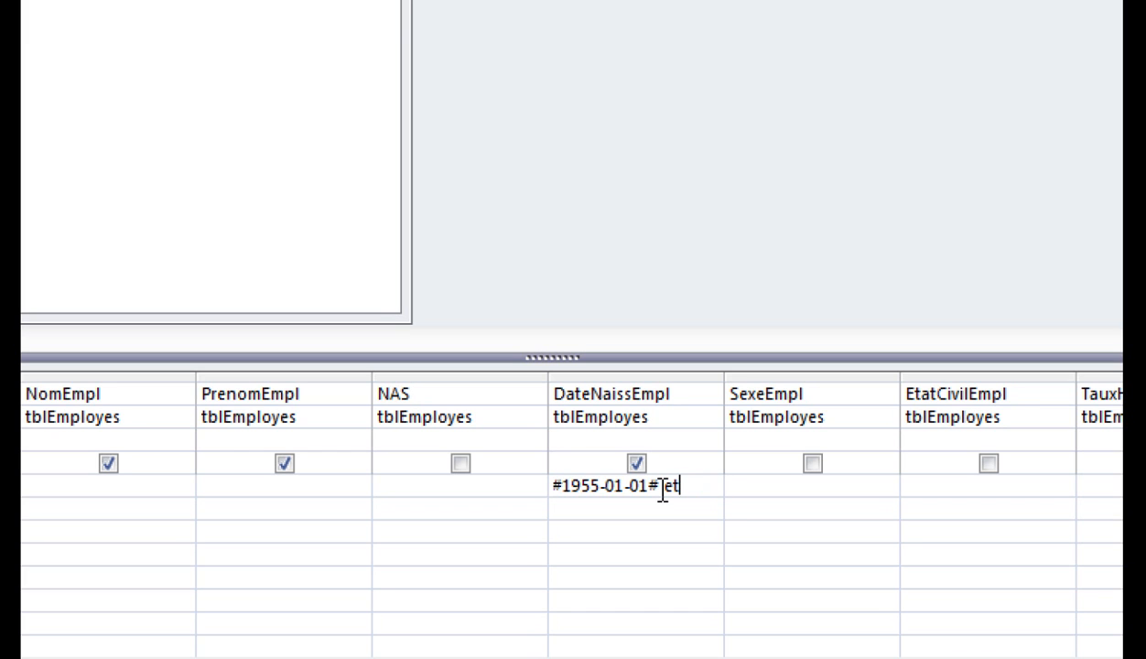
{"action": "type", "text": " #1975-12-"}
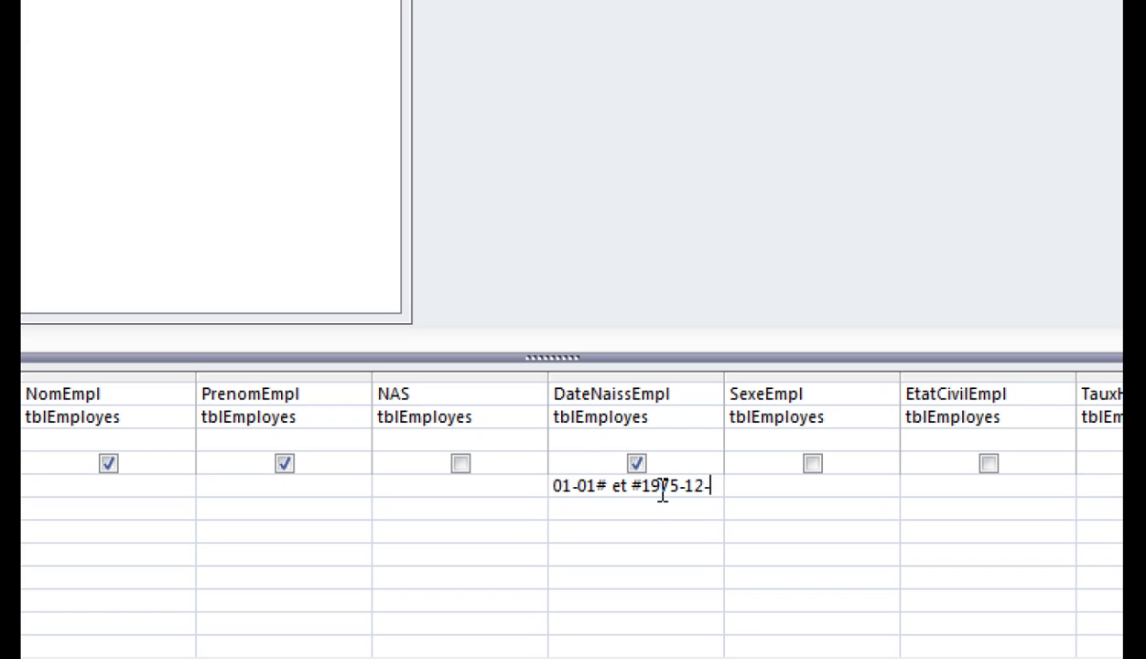
{"action": "type", "text": "31#"}
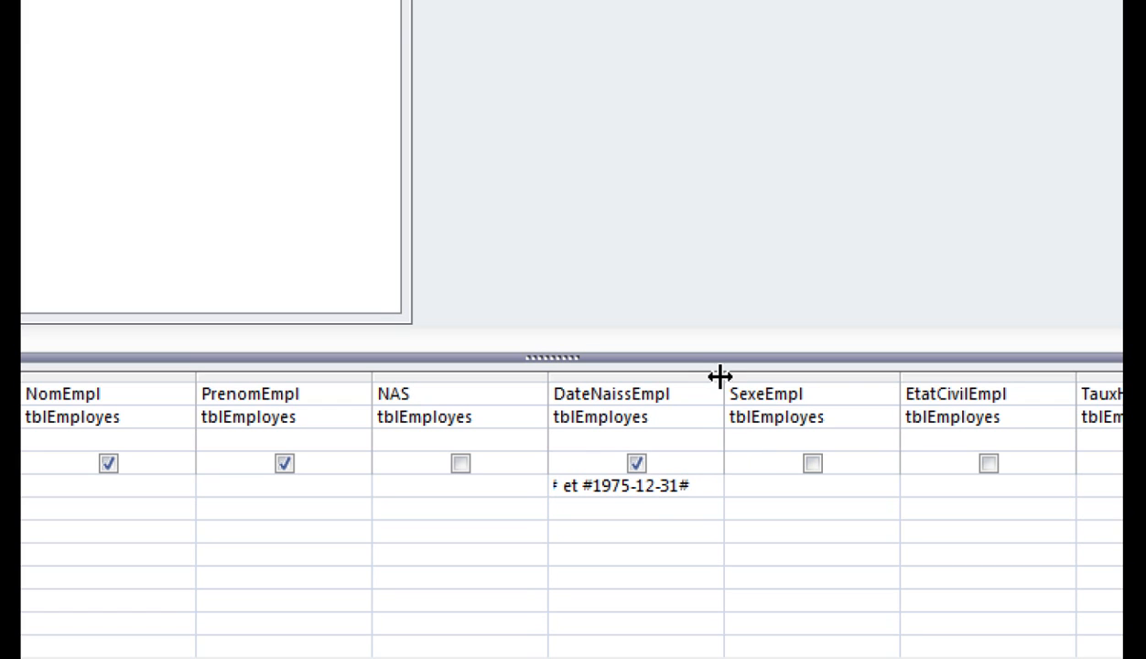
{"action": "left_click_drag", "start_coordinate": [720, 377], "coordinate": [931, 378]}
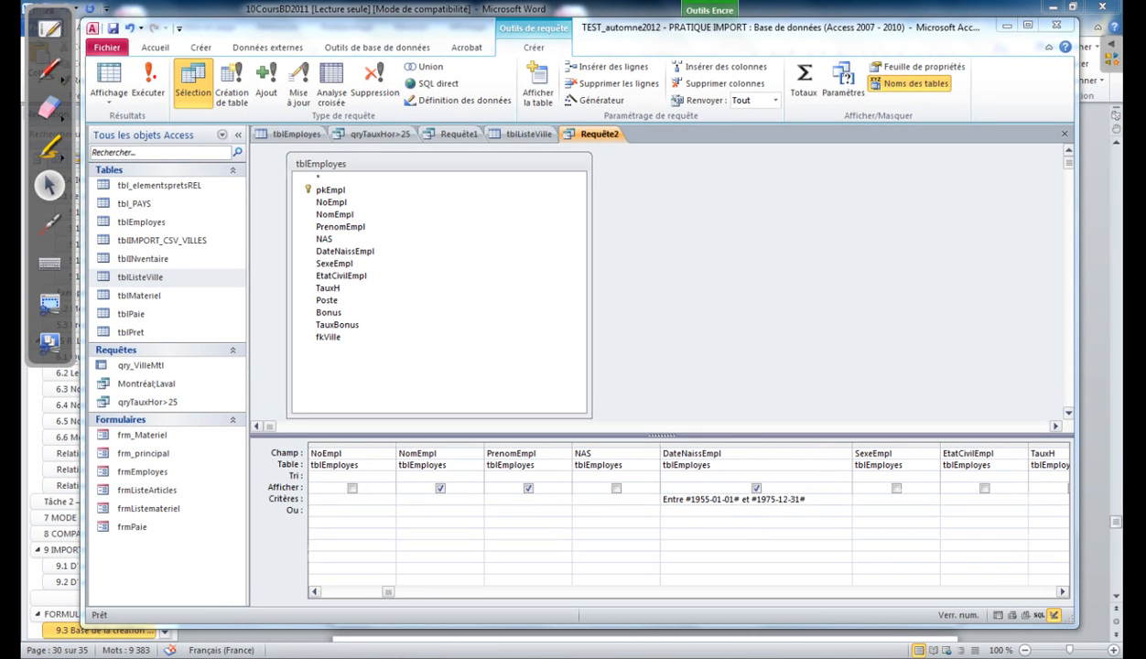
Capitalise the Et in the DateNaissEmpl criterion and run Requête2 with that field hidden from the results
{"action": "left_click", "coordinate": [743, 499]}
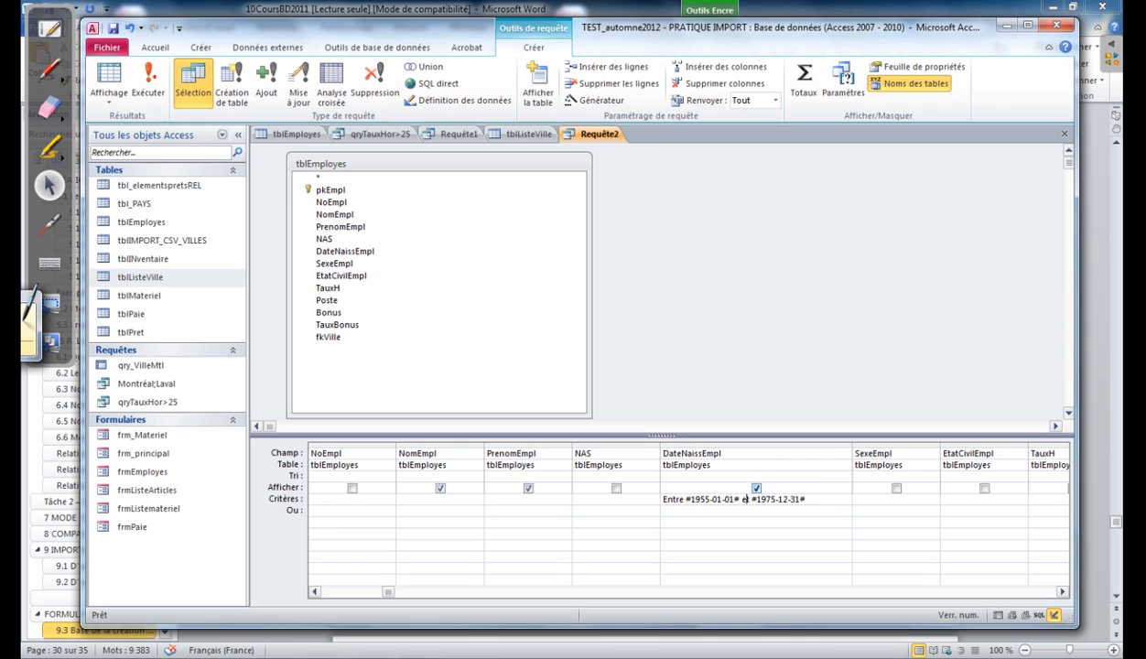
{"action": "right_click", "coordinate": [665, 500]}
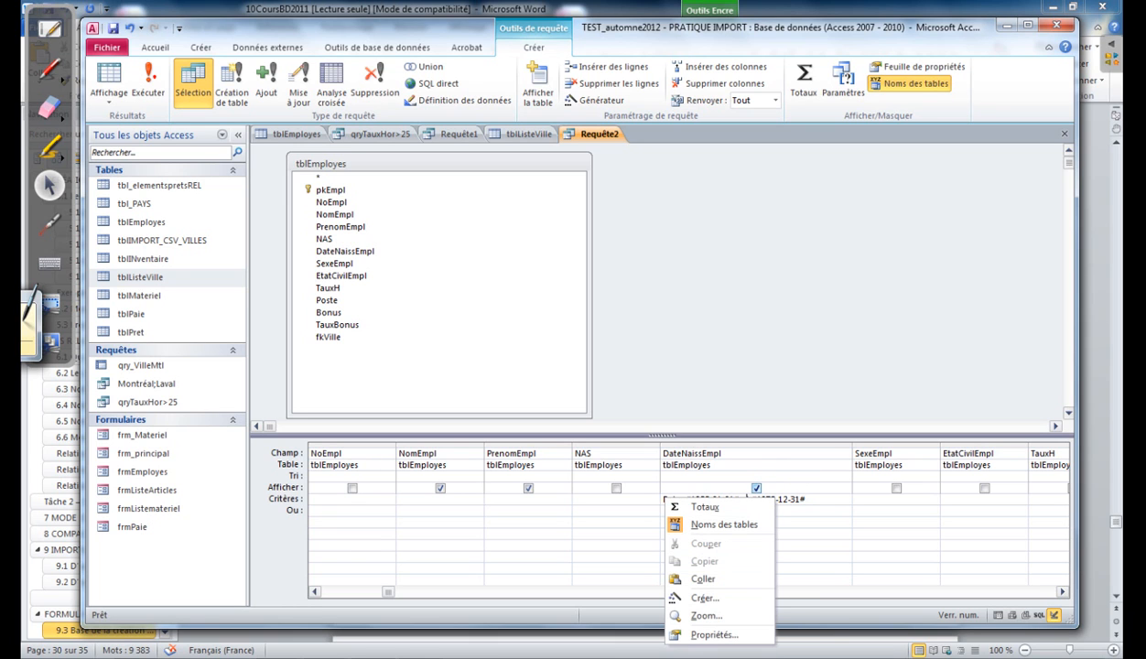
{"action": "left_click", "coordinate": [756, 487]}
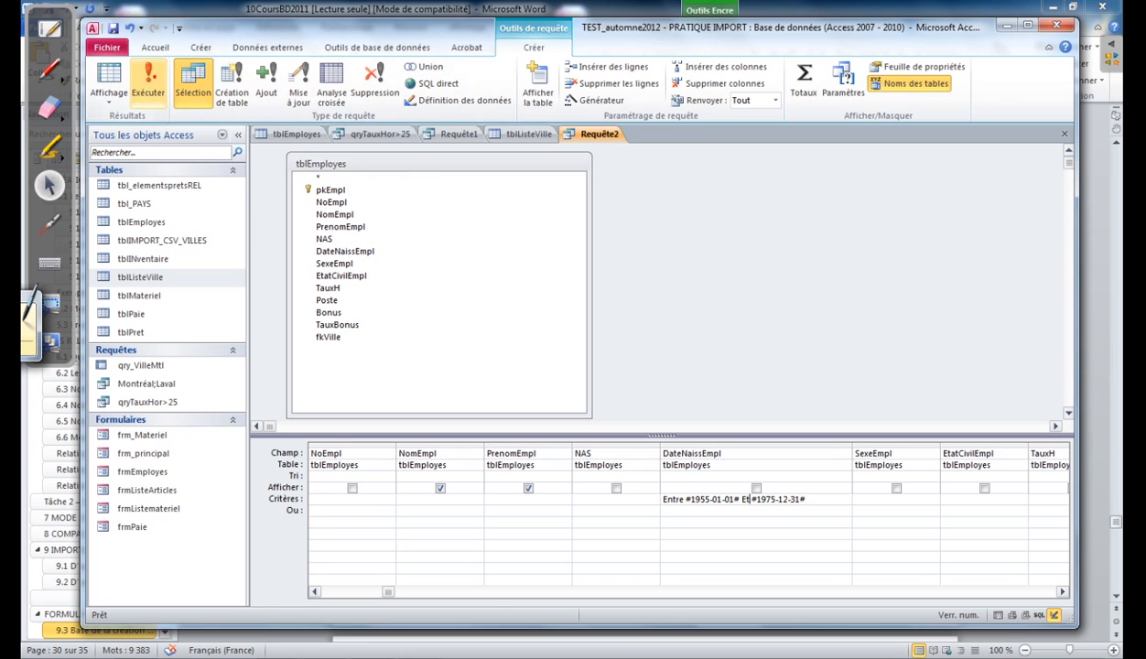
{"action": "left_click", "coordinate": [148, 84]}
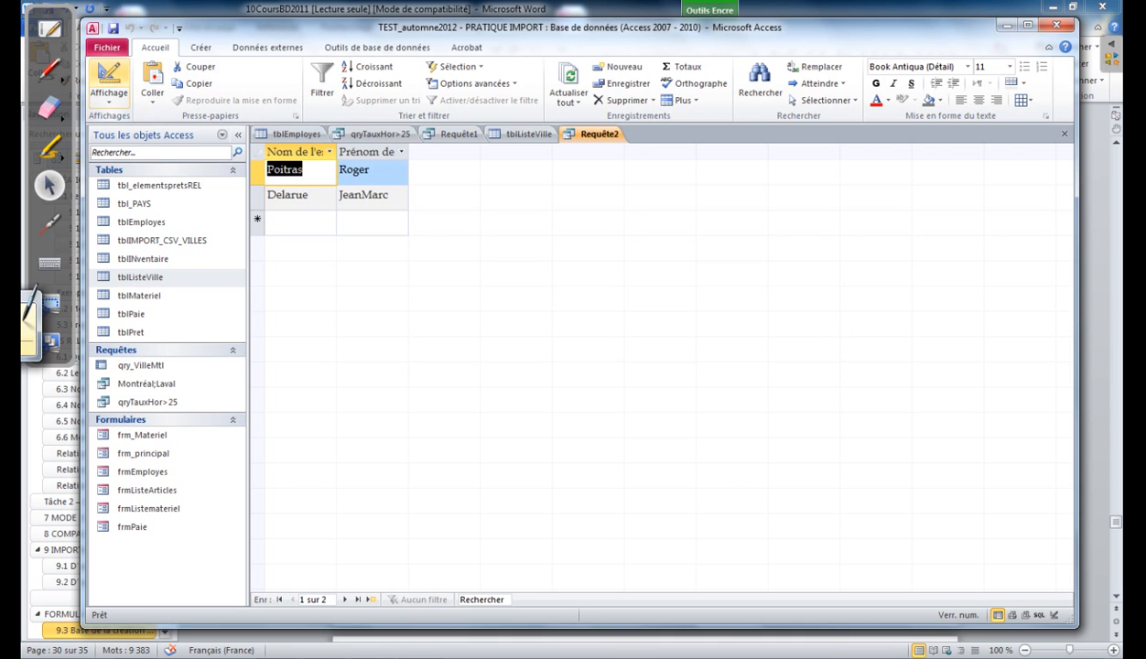
Show DateNaissEmpl in the results again and display the Requête2 datasheet
{"action": "left_click", "coordinate": [108, 75]}
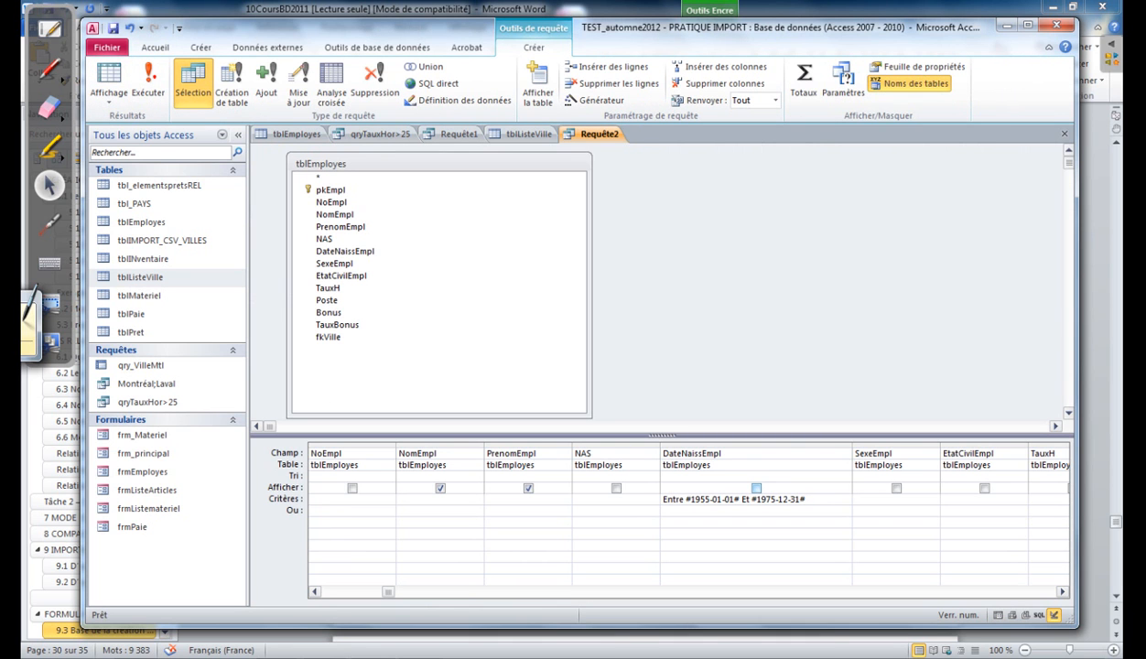
{"action": "left_click", "coordinate": [756, 488]}
{"action": "left_click", "coordinate": [108, 78]}
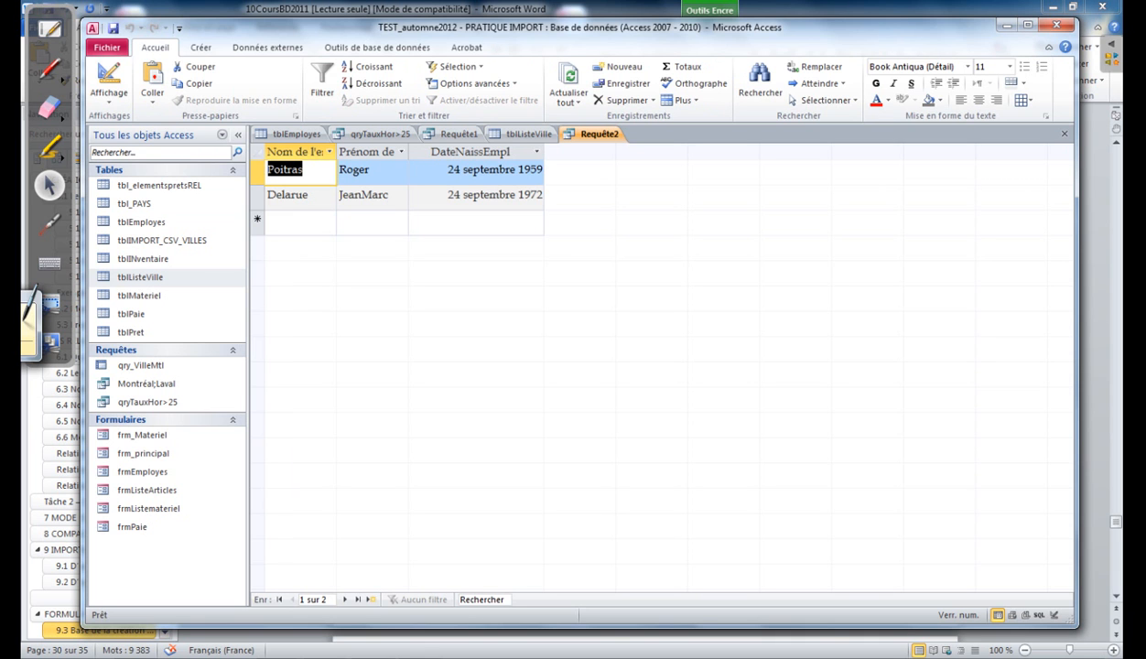
Show the NAS field in the results and display the Requête2 datasheet
{"action": "left_click", "coordinate": [108, 77]}
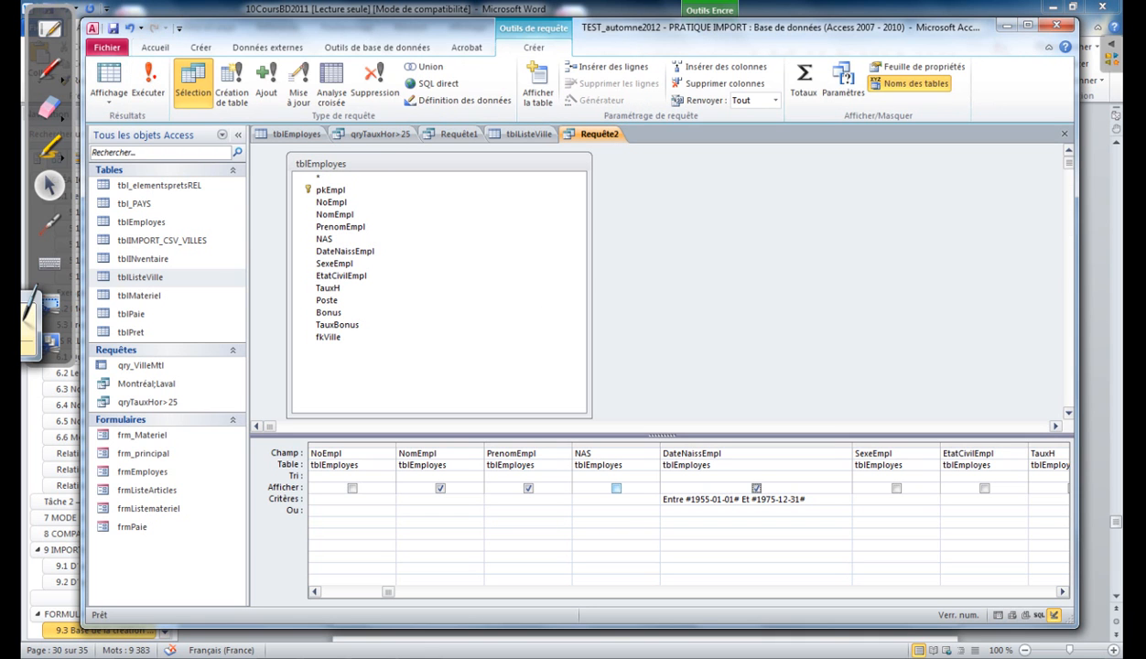
{"action": "left_click", "coordinate": [616, 488]}
{"action": "left_click", "coordinate": [108, 77]}
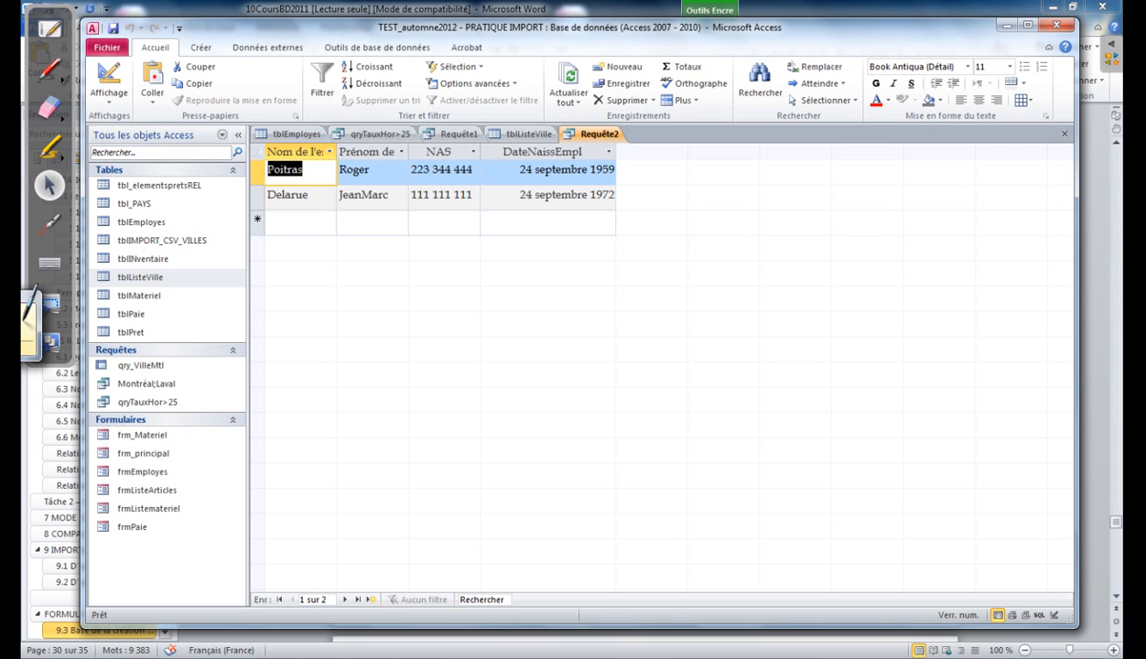
Return Requête2 to design view, hide NAS from the results and show SexeEmpl
{"action": "left_click", "coordinate": [108, 80]}
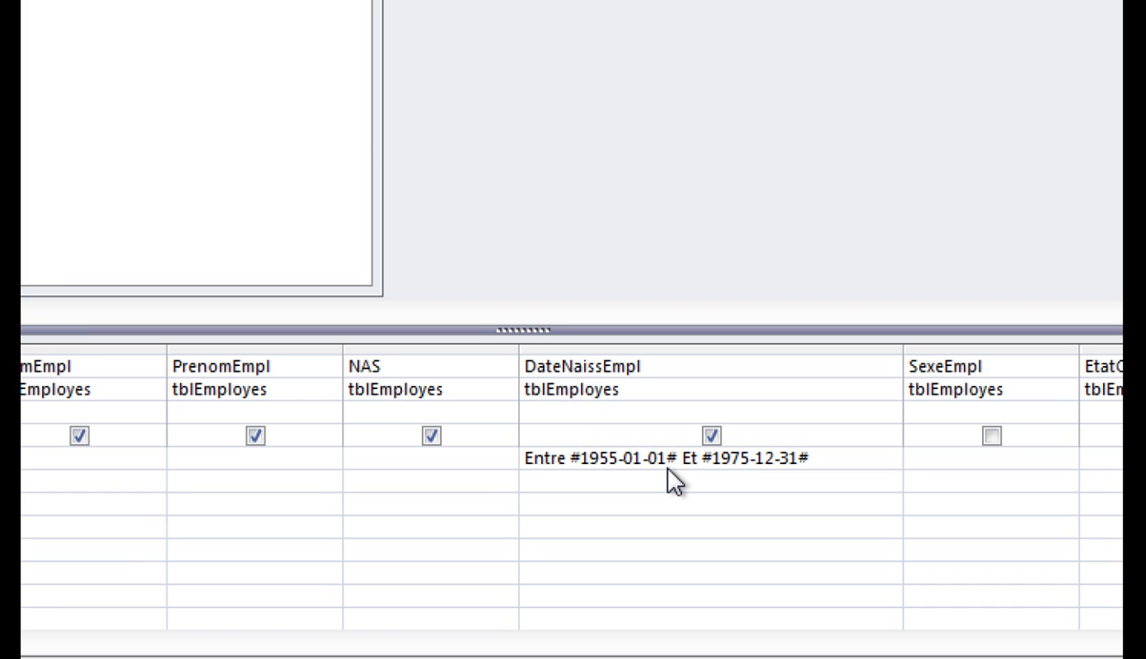
{"action": "left_click", "coordinate": [431, 437]}
{"action": "left_click", "coordinate": [991, 437]}
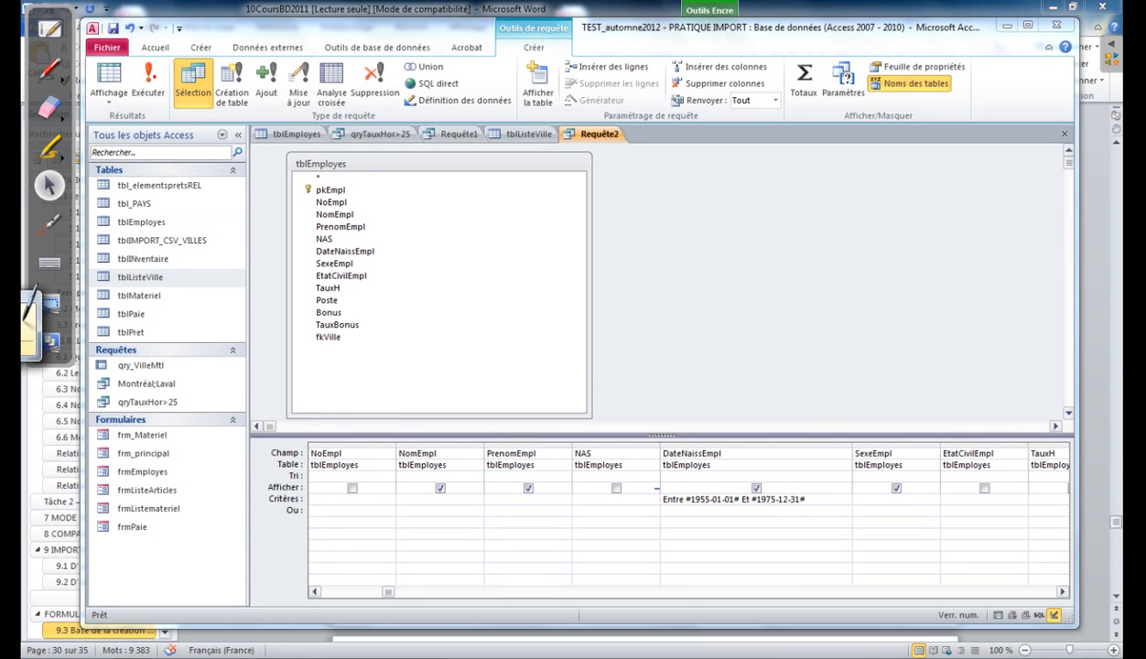
Capture the DateNaissEmpl criterion from the design grid, add it to the current Critères possibles whiteboard page and reposition the image
{"action": "left_click_drag", "start_coordinate": [641, 478], "coordinate": [832, 503]}
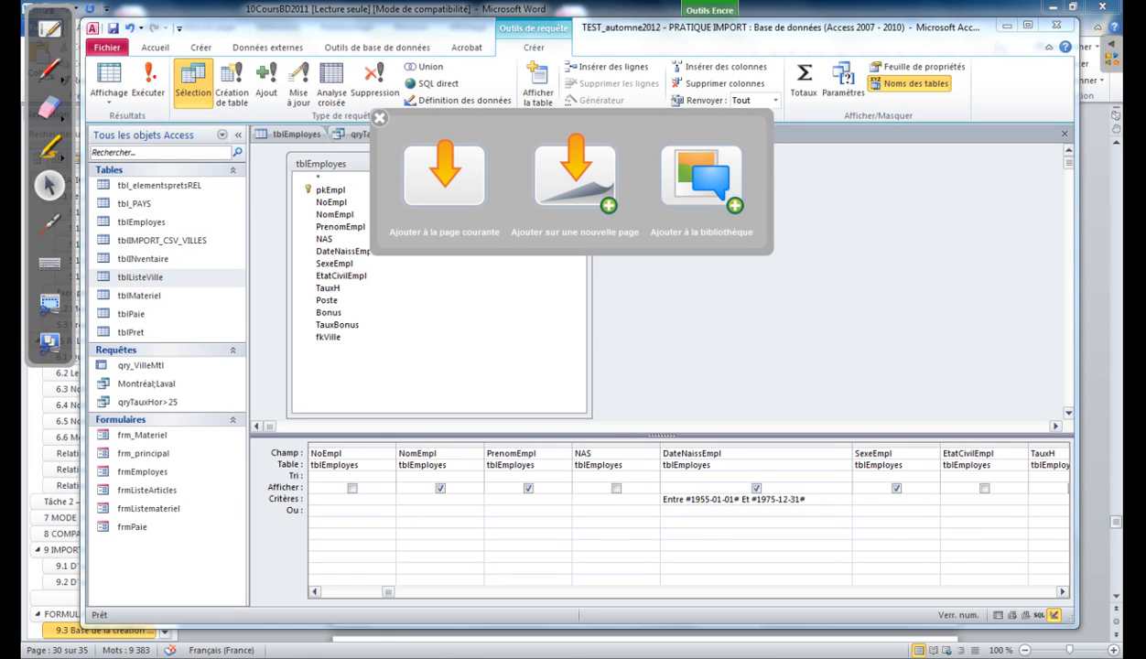
{"action": "left_click", "coordinate": [443, 175]}
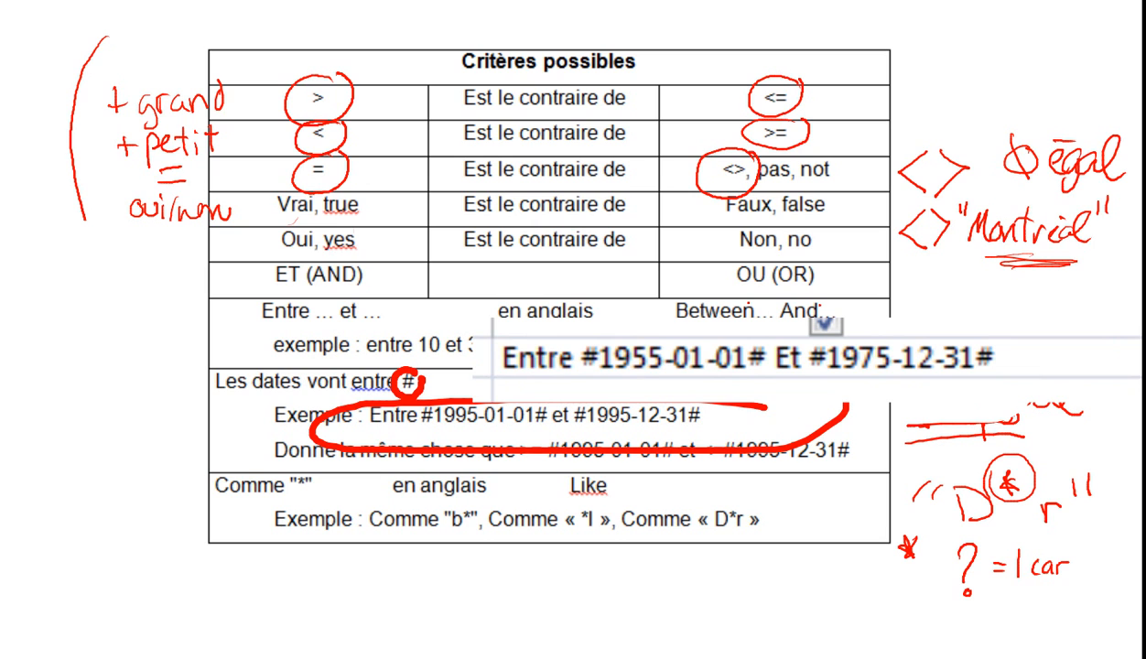
{"action": "left_click_drag", "start_coordinate": [810, 359], "coordinate": [587, 332]}
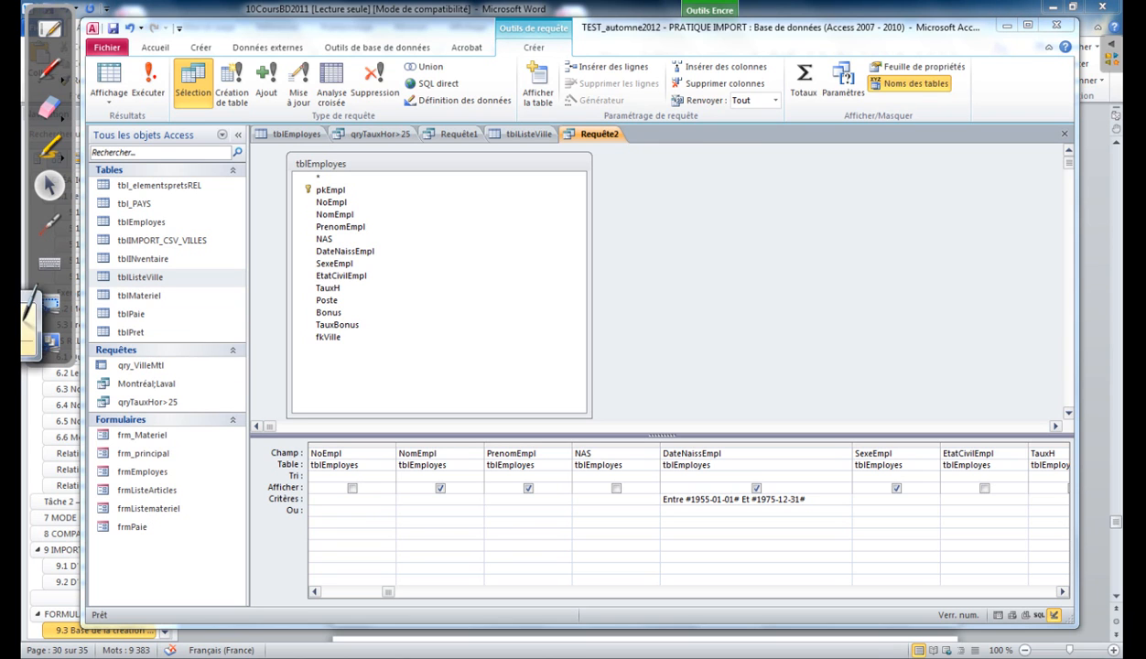
{"action": "left_click", "coordinate": [31, 325]}
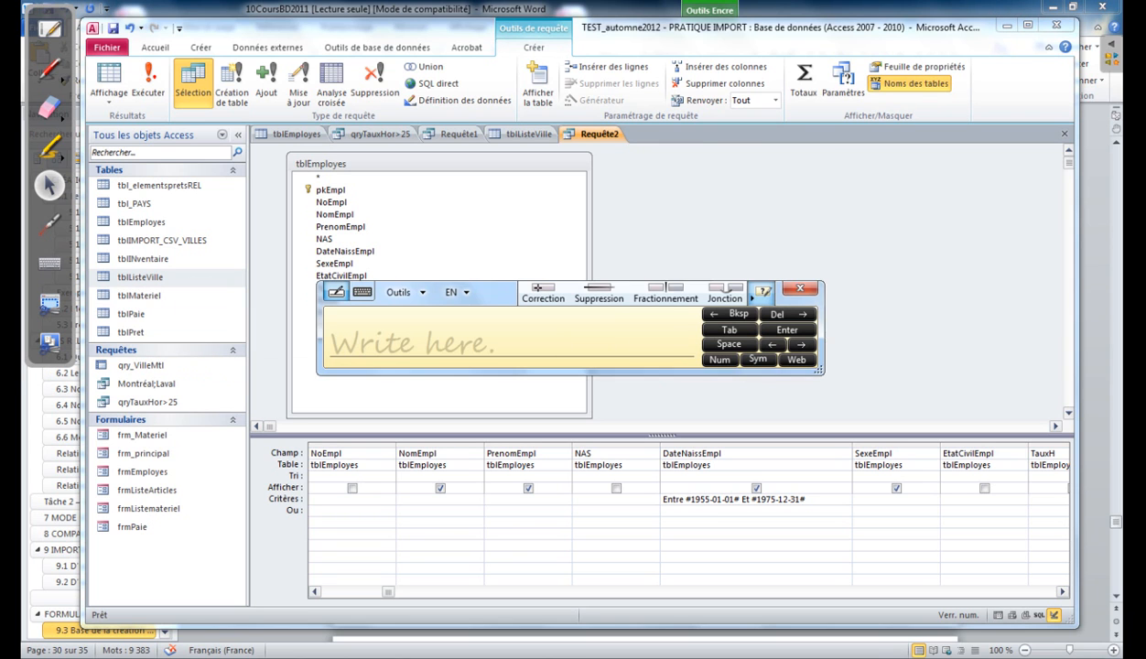
{"action": "left_click_drag", "start_coordinate": [494, 287], "coordinate": [473, 290]}
{"action": "left_click", "coordinate": [778, 288]}
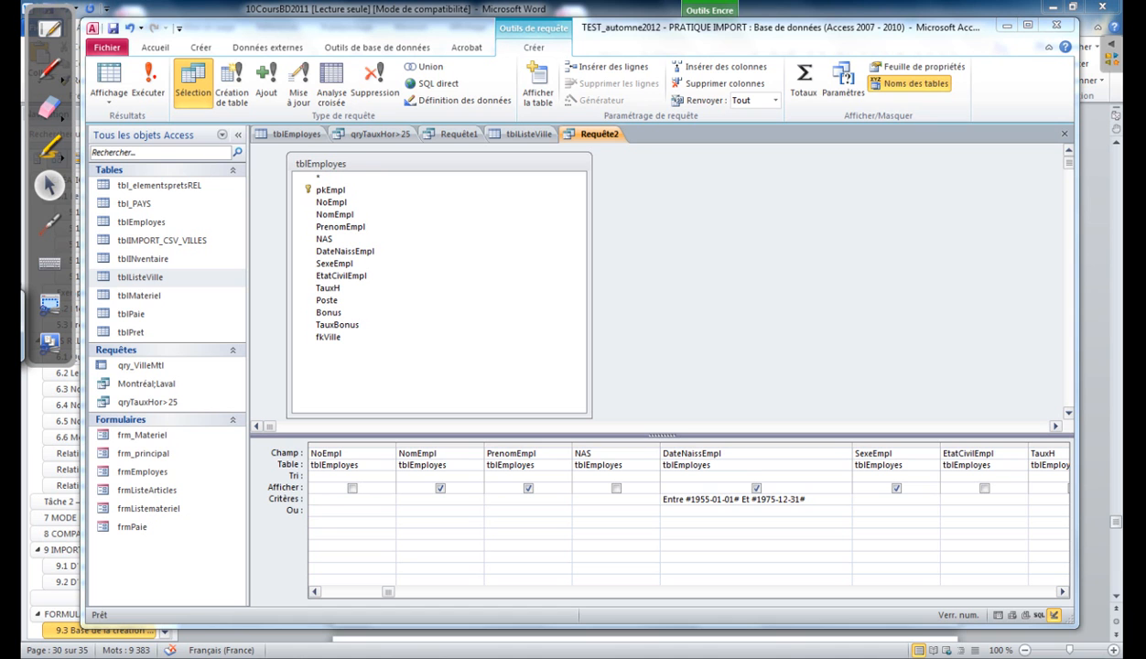
Capture the DateNaissEmpl criterion again and add it to the current whiteboard page listing the tblEmploye examples
{"action": "left_click_drag", "start_coordinate": [659, 490], "coordinate": [837, 508]}
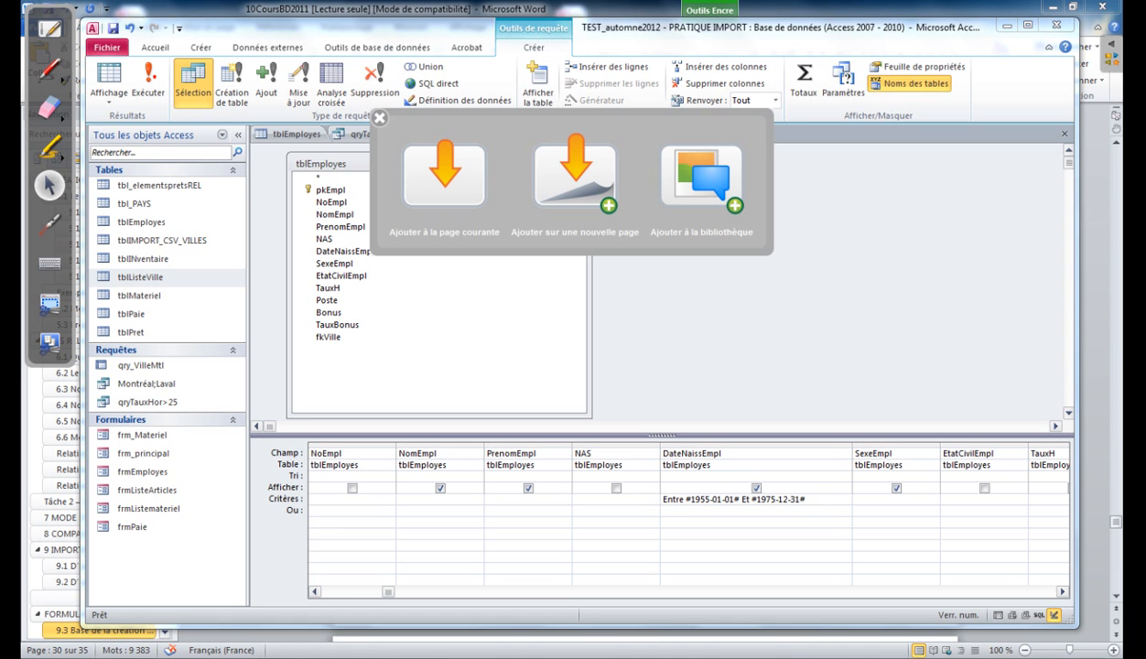
{"action": "left_click", "coordinate": [444, 176]}
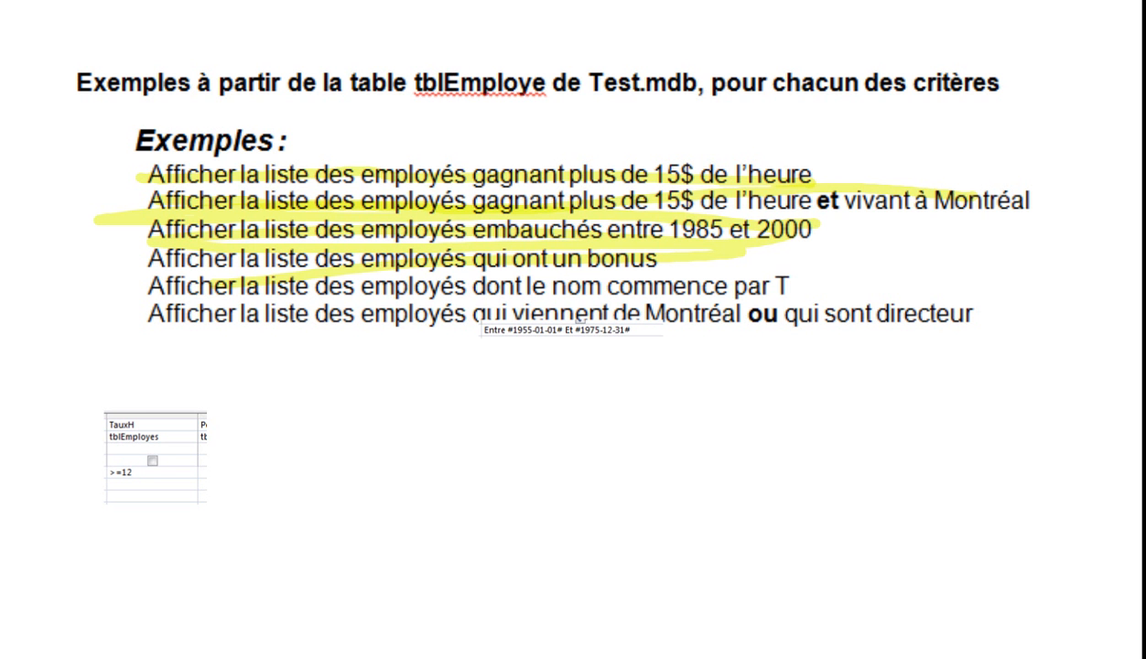